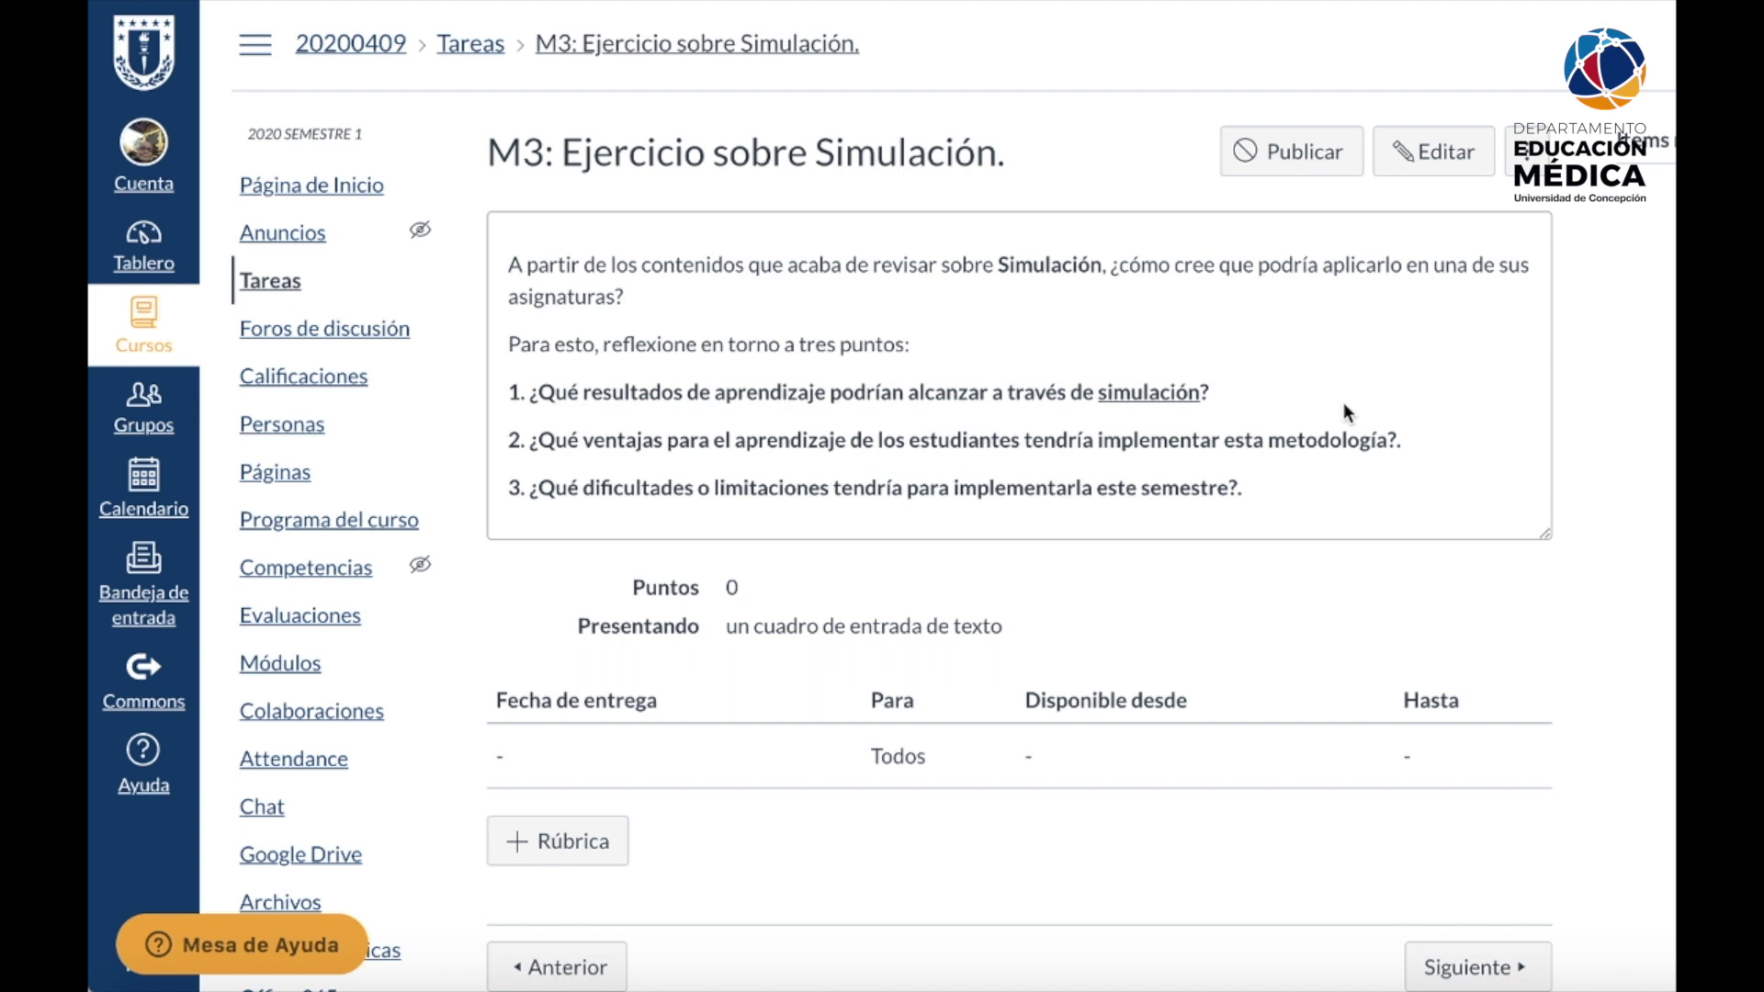
- Review the Simulación assignment's main question and its three numbered reflection questions
{"action": "left_click_drag", "start_coordinate": [579, 295], "coordinate": [501, 270]}
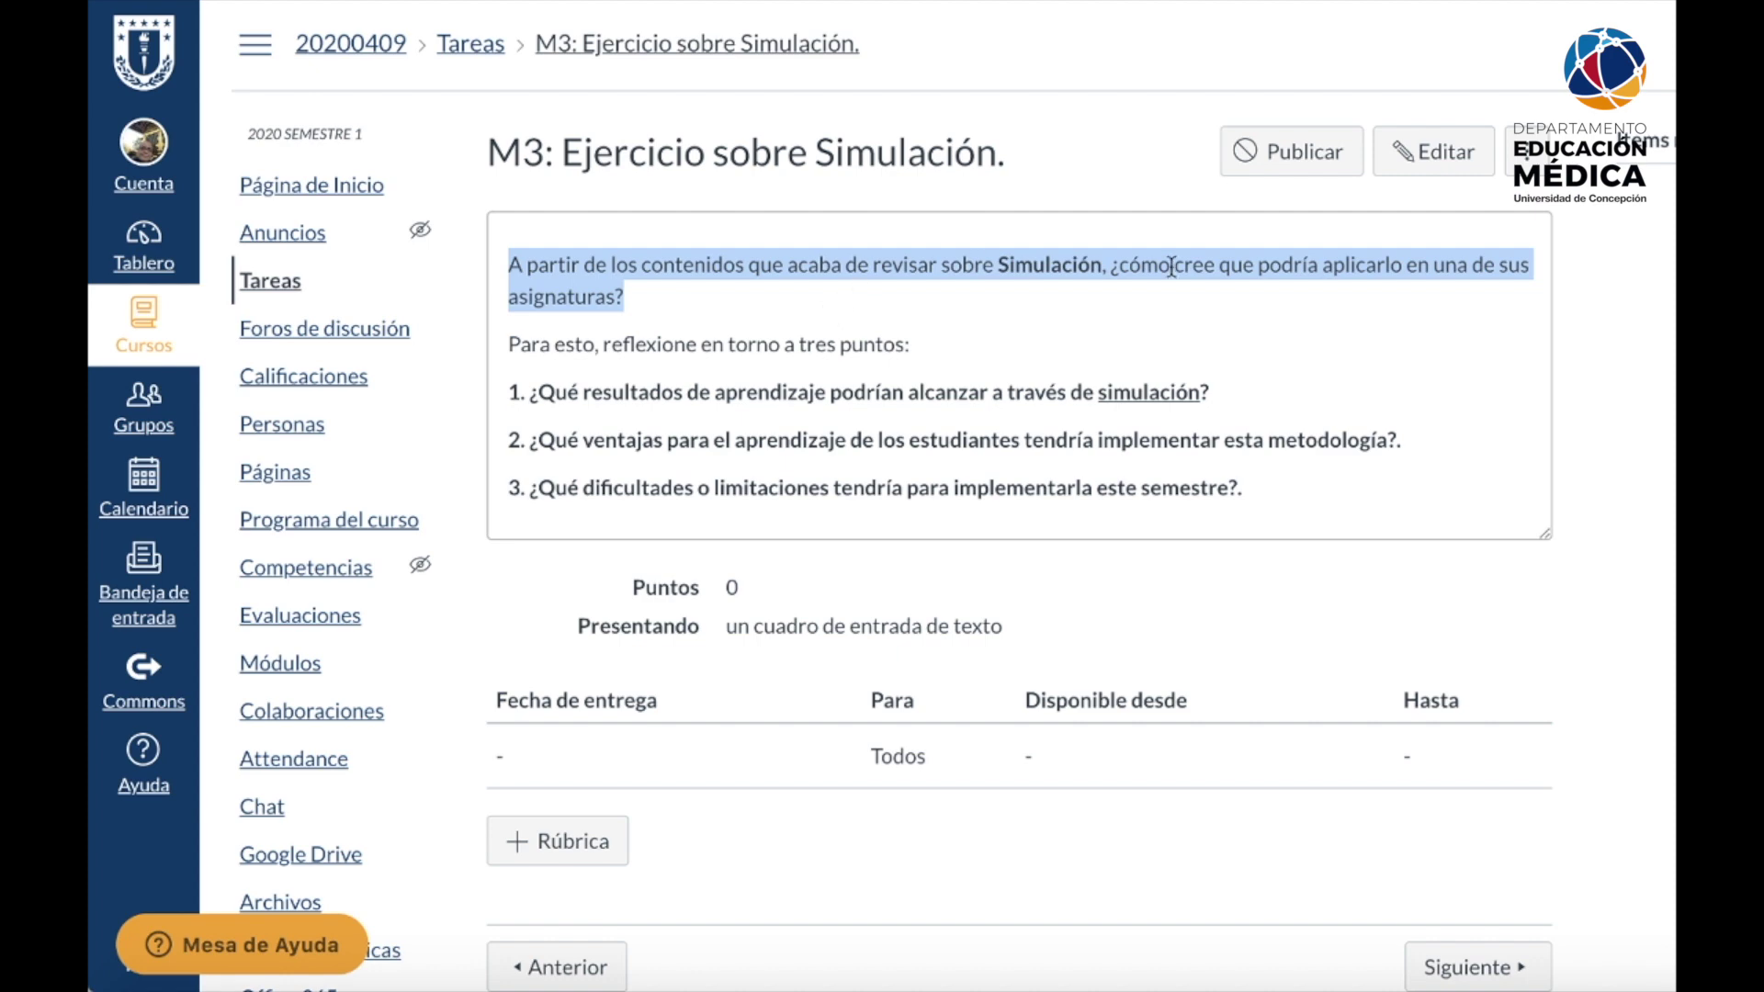
{"action": "left_click", "coordinate": [1113, 266]}
{"action": "left_click_drag", "start_coordinate": [1114, 265], "coordinate": [1142, 292]}
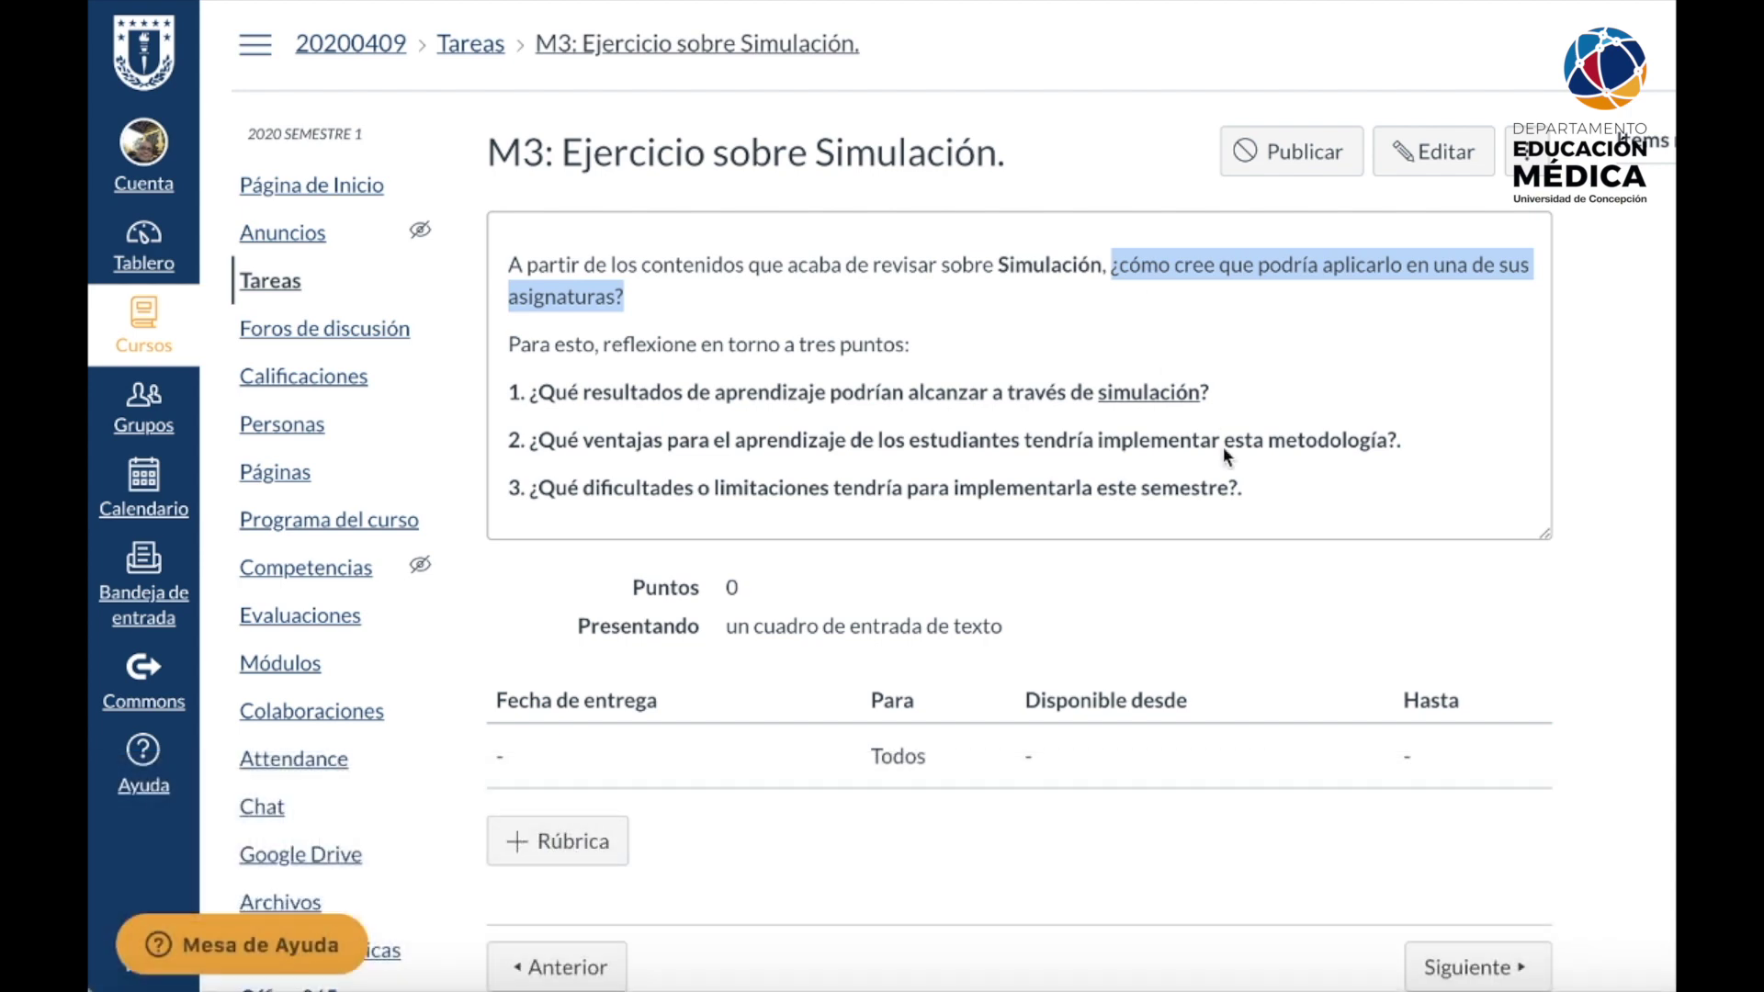
{"action": "left_click_drag", "start_coordinate": [1245, 489], "coordinate": [487, 340]}
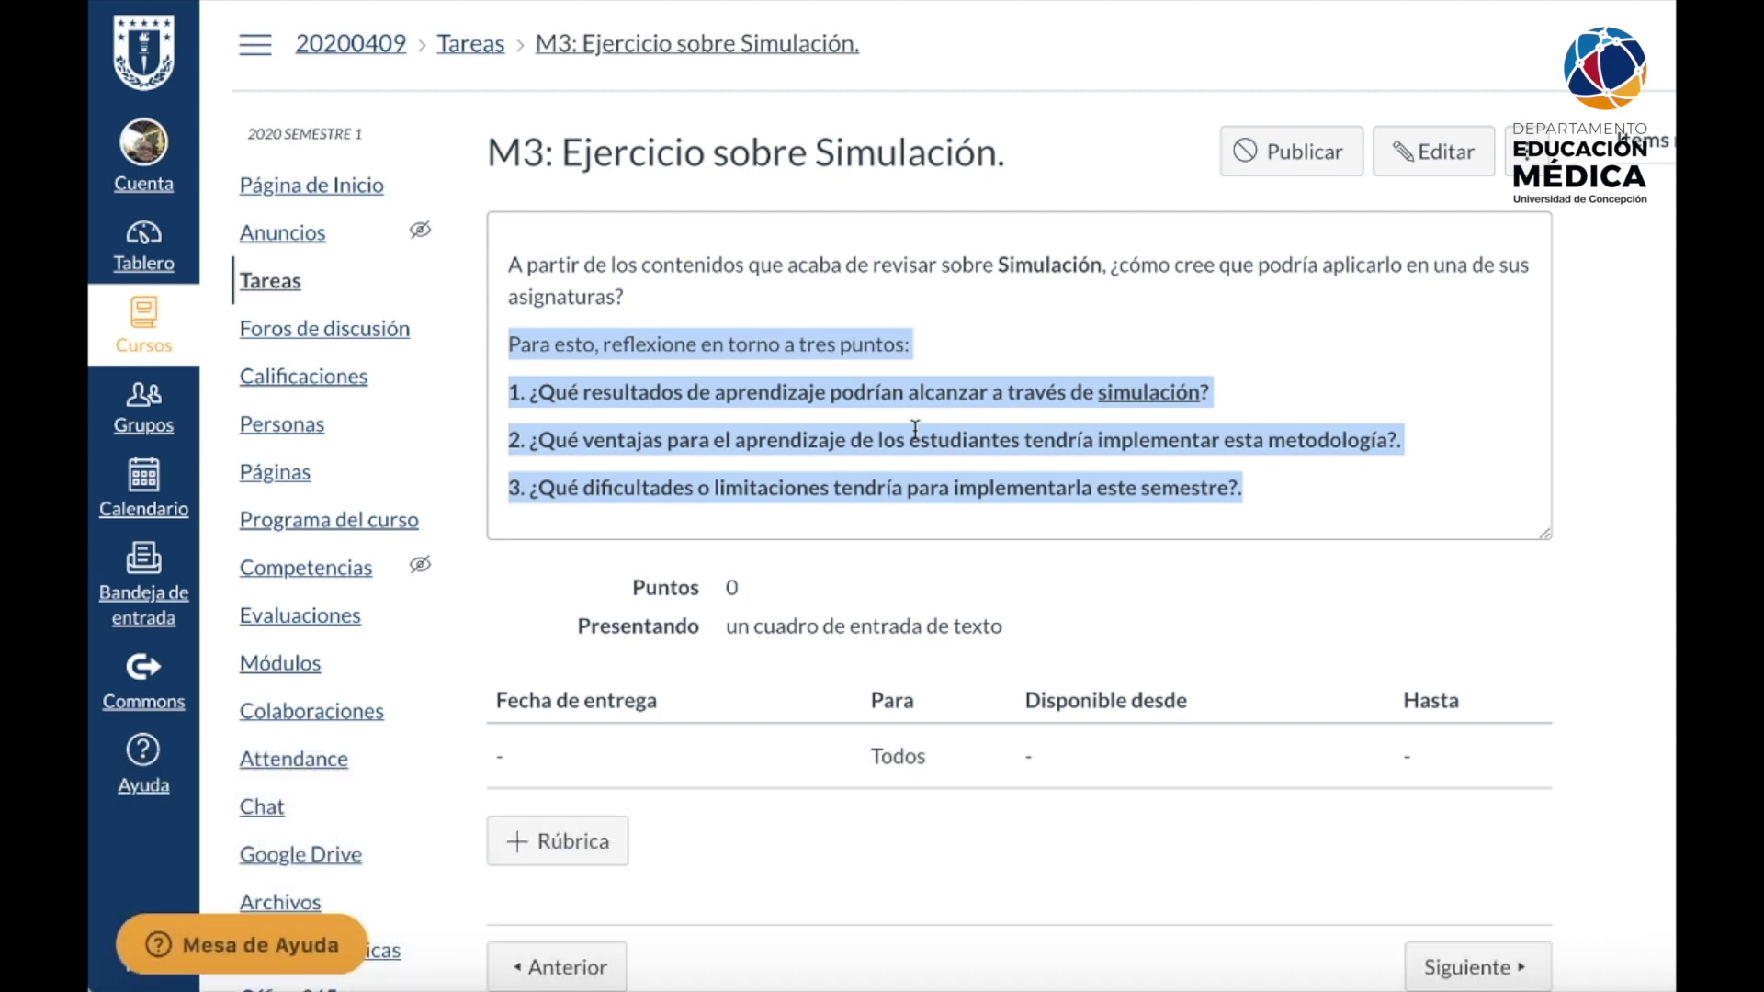
{"action": "left_click", "coordinate": [846, 438]}
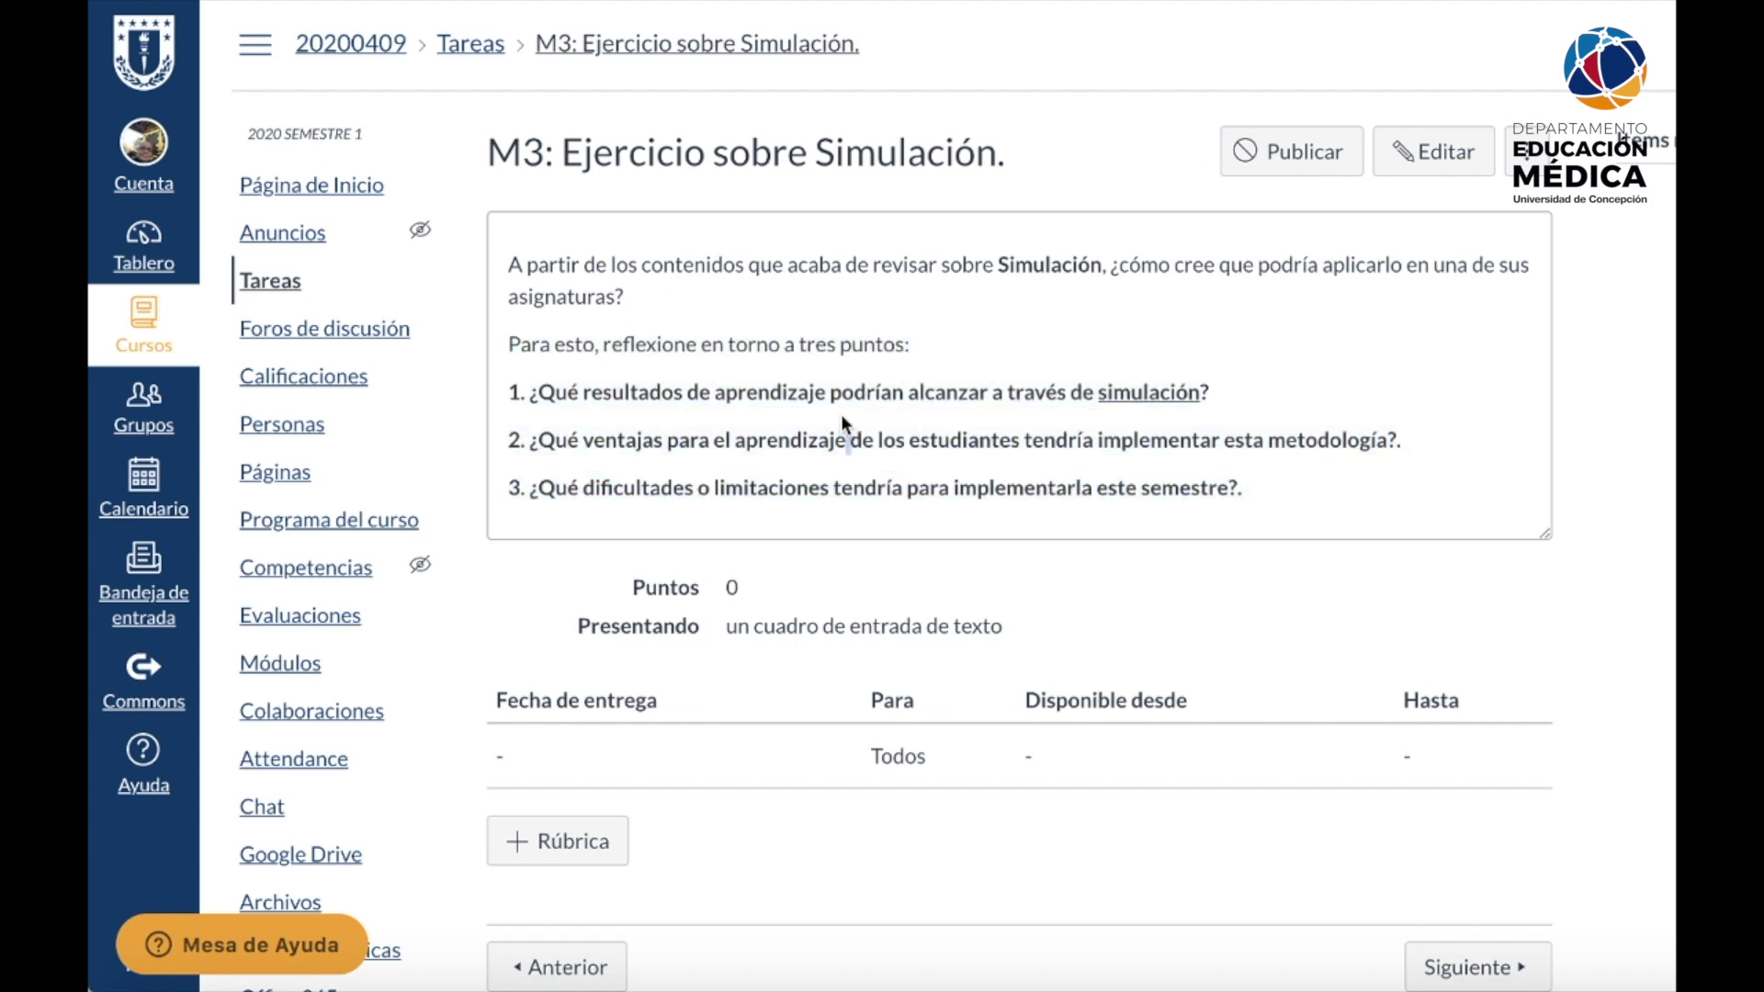
{"action": "left_click_drag", "start_coordinate": [531, 395], "coordinate": [1215, 405]}
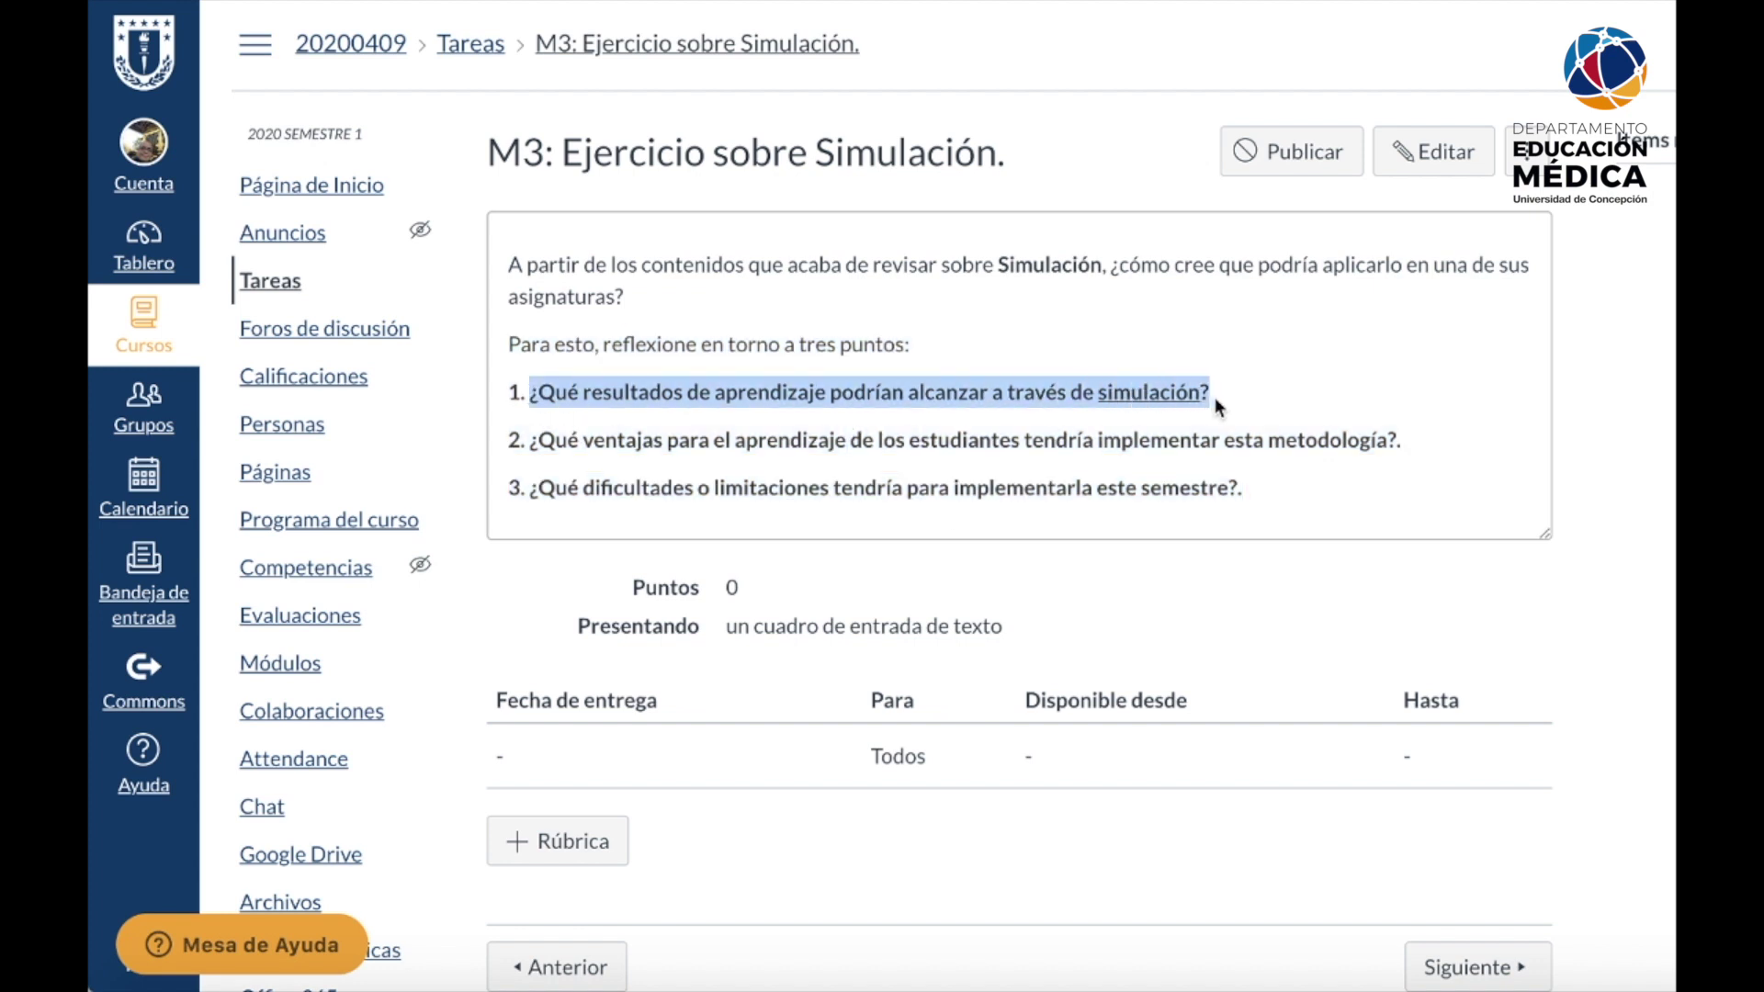
{"action": "left_click_drag", "start_coordinate": [1400, 441], "coordinate": [526, 442]}
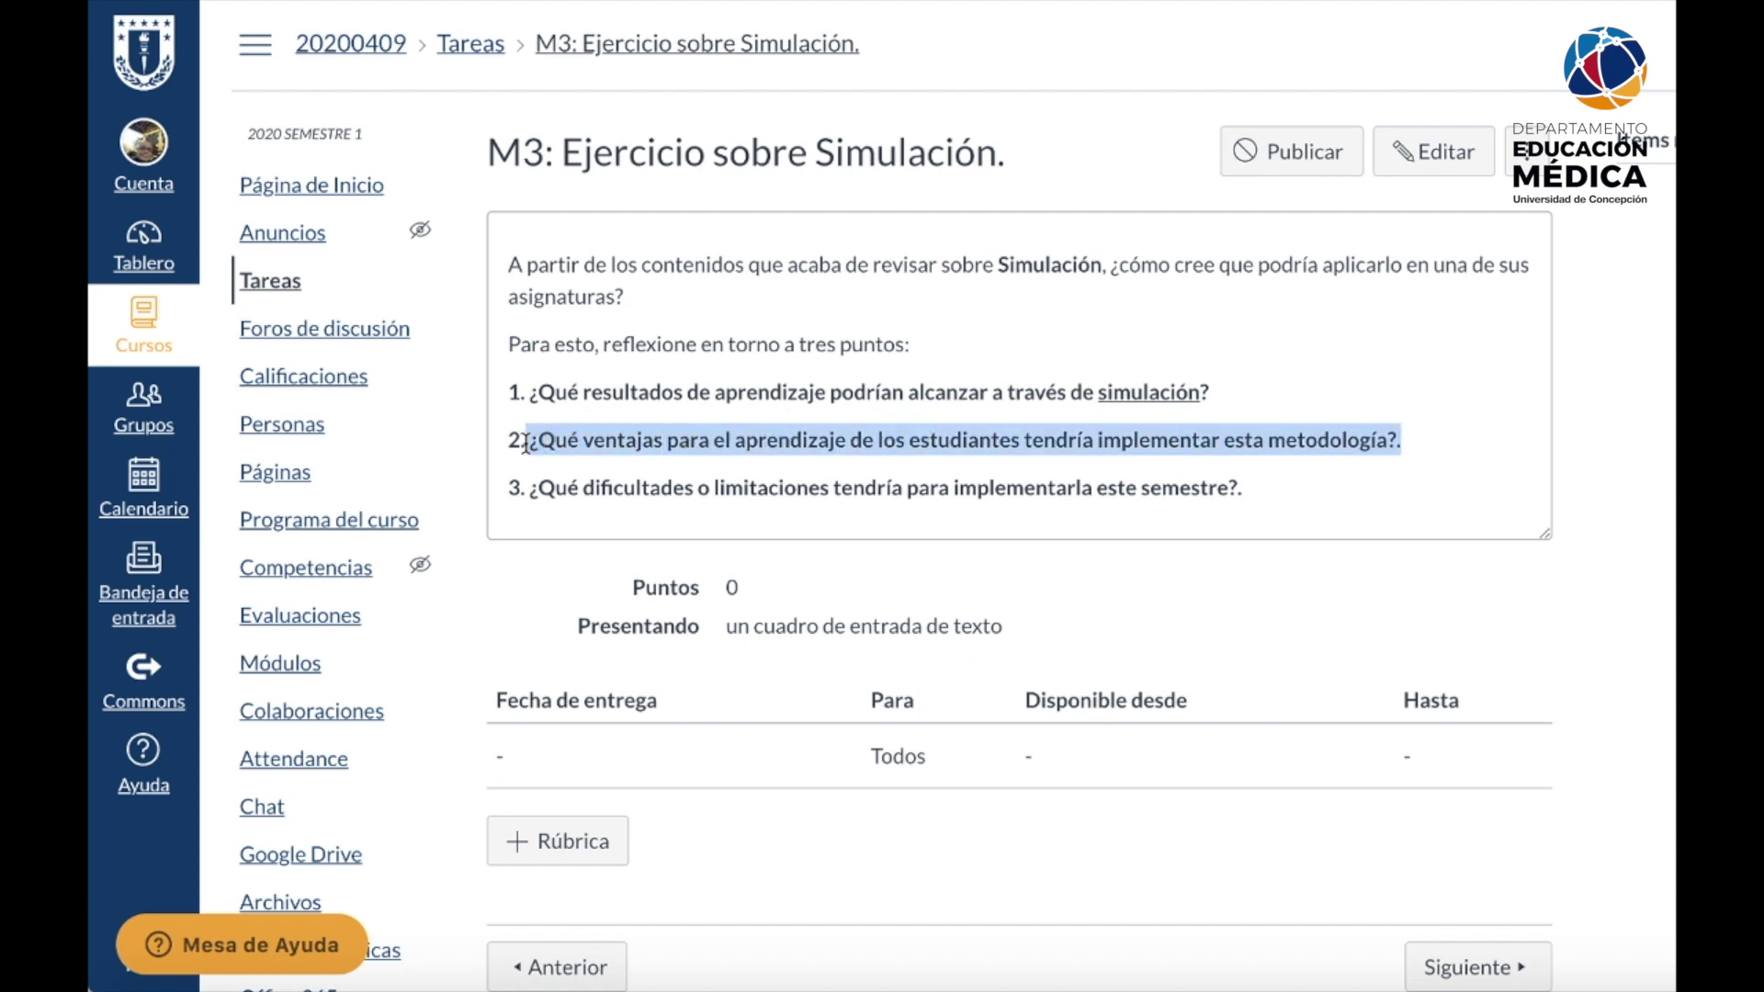
{"action": "left_click_drag", "start_coordinate": [1249, 488], "coordinate": [523, 496]}
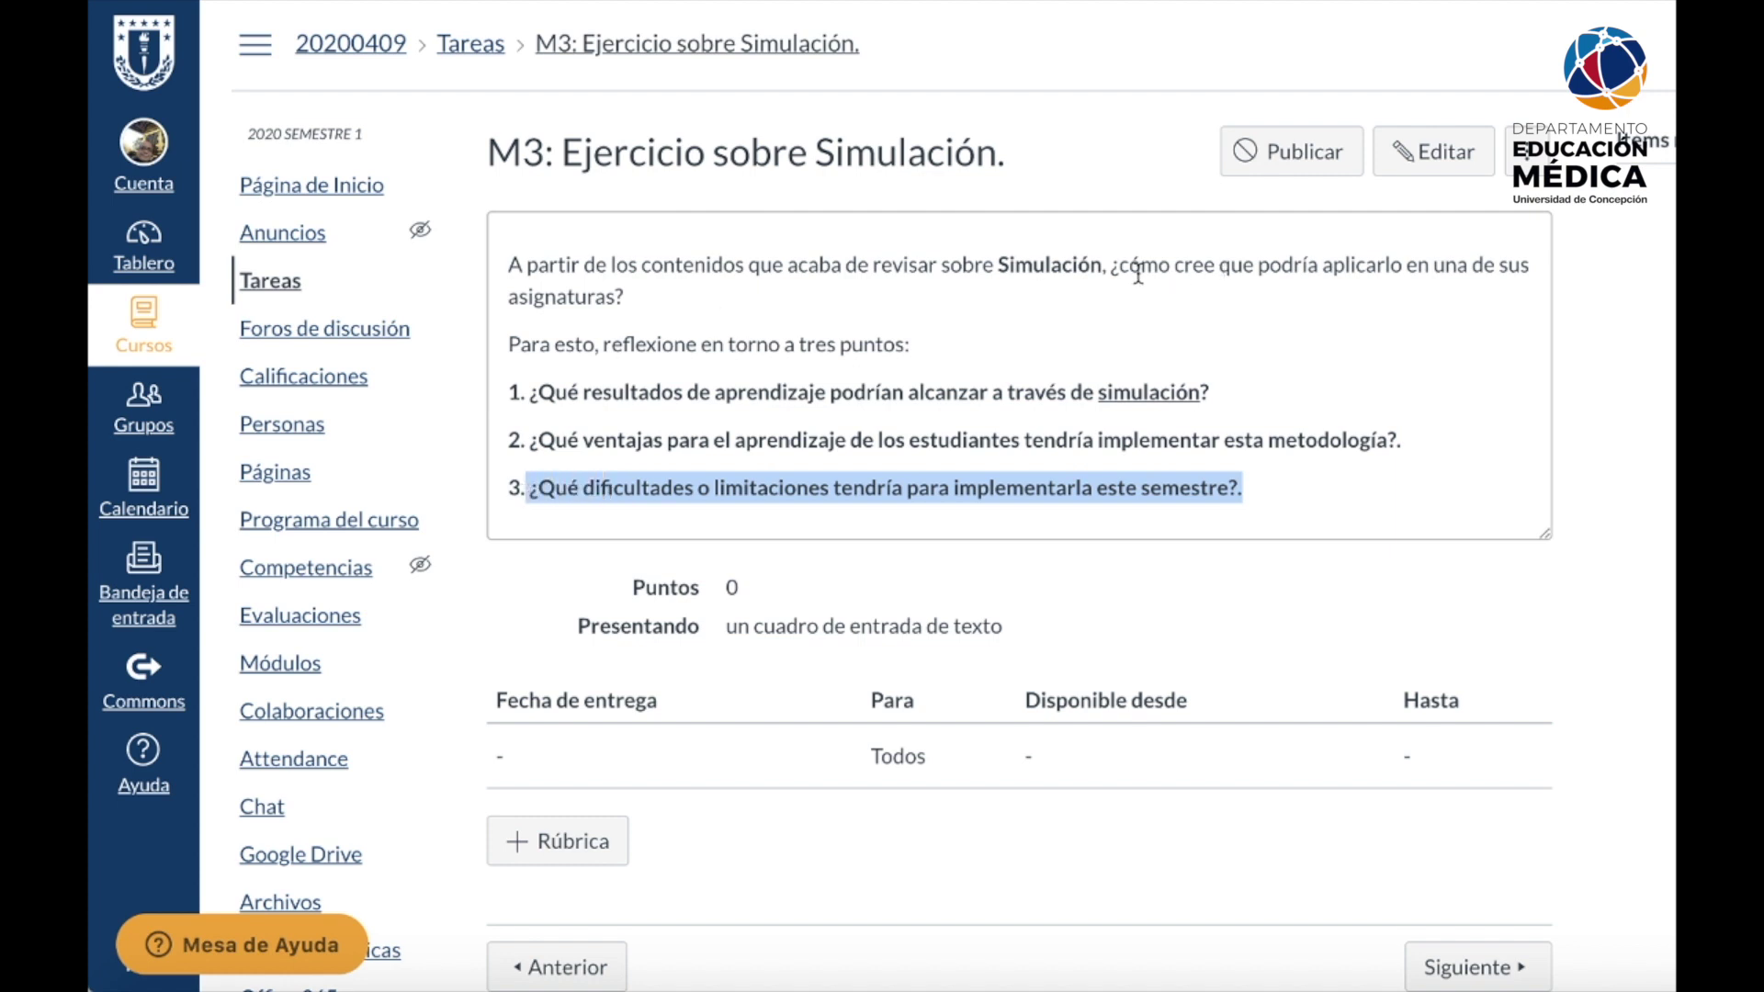
{"action": "left_click_drag", "start_coordinate": [1111, 266], "coordinate": [1405, 265]}
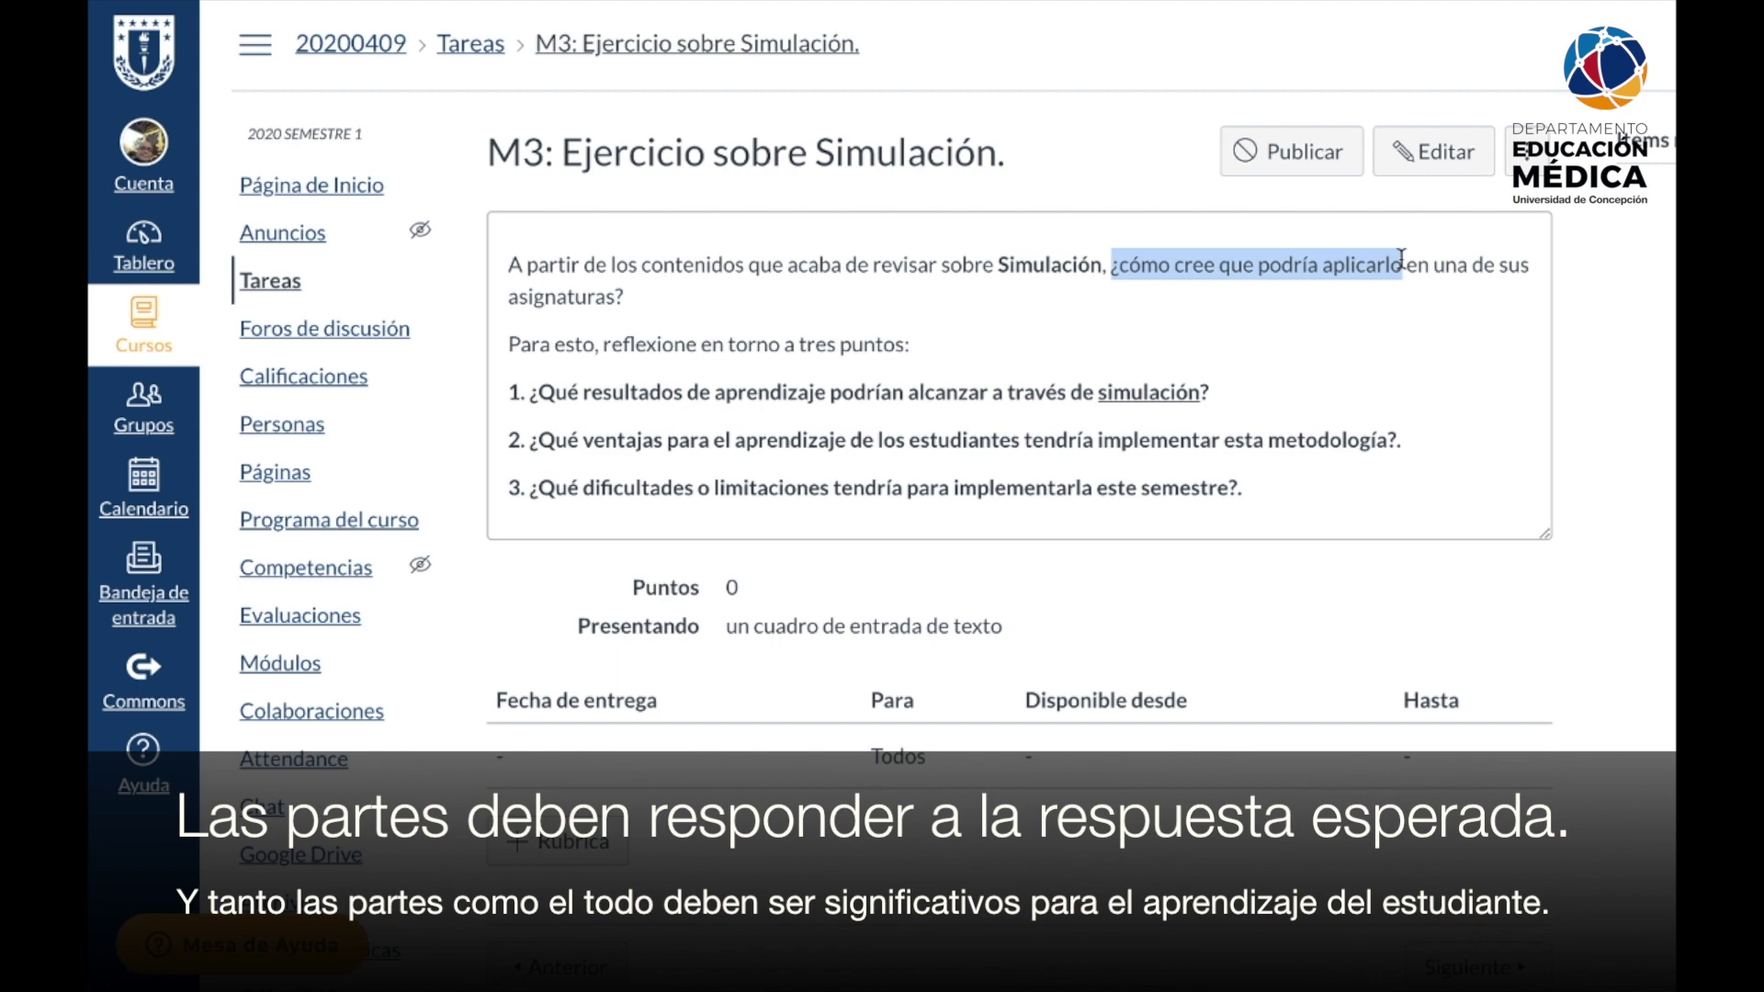
{"action": "left_click", "coordinate": [1075, 366]}
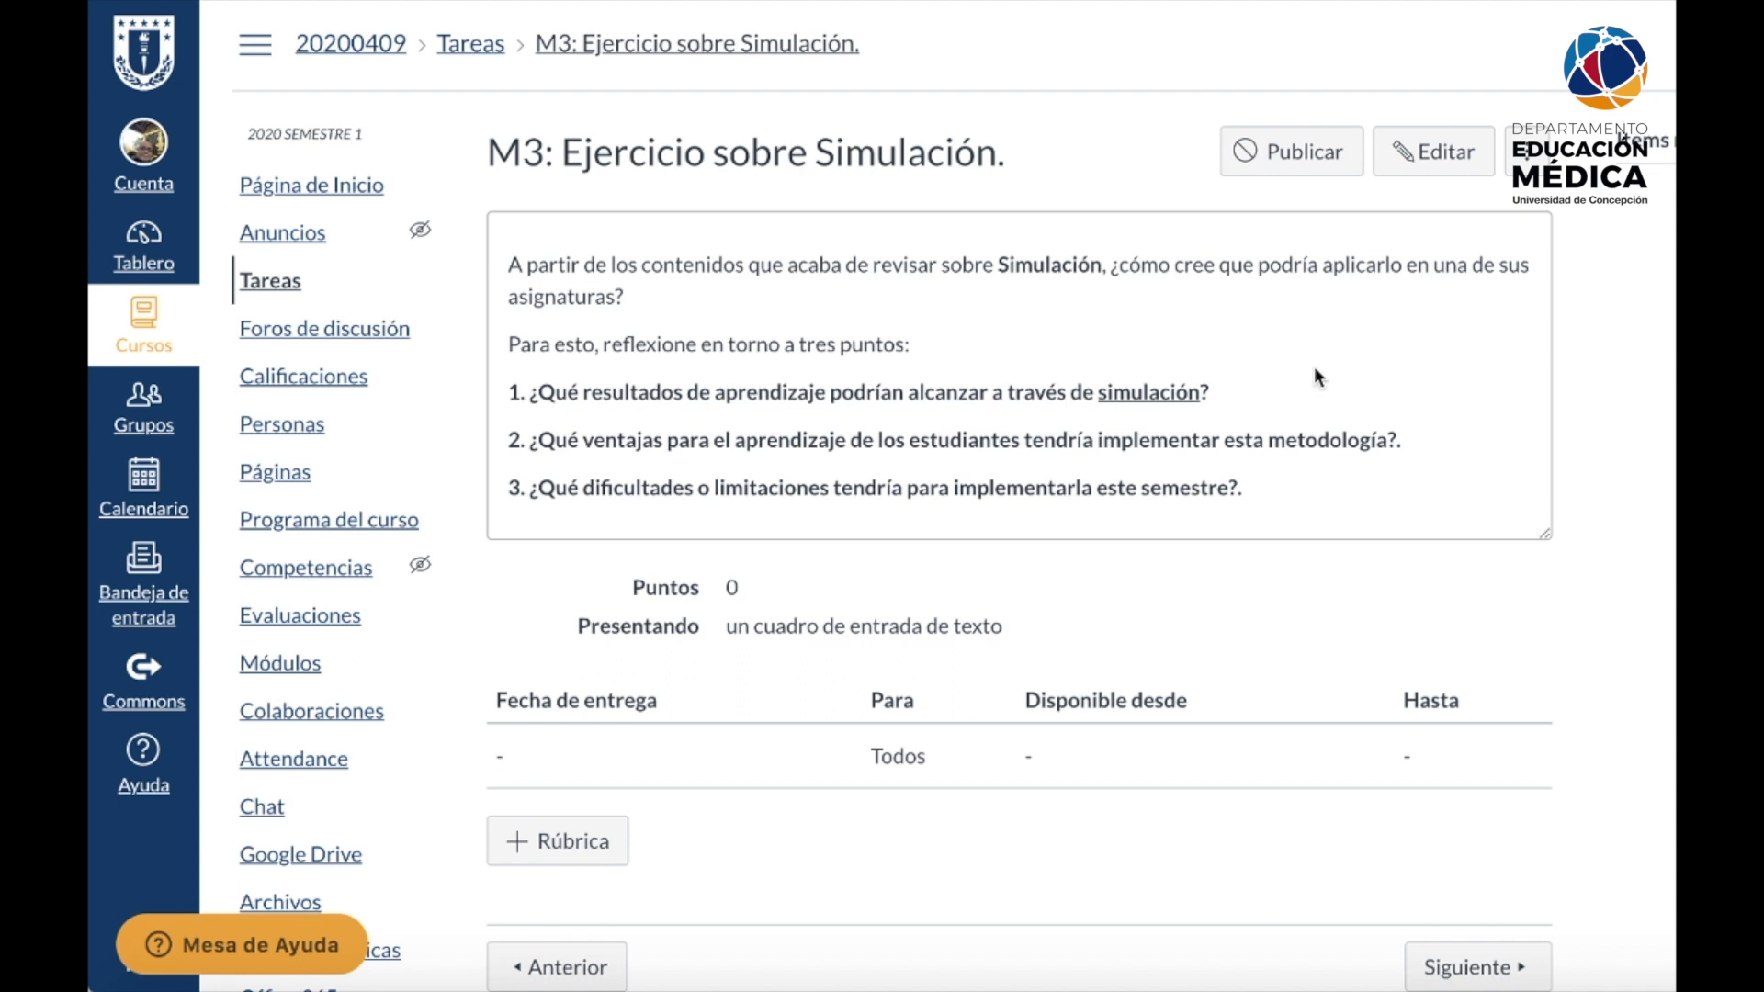
{"action": "double_click", "coordinate": [846, 391]}
{"action": "triple_click", "coordinate": [846, 391]}
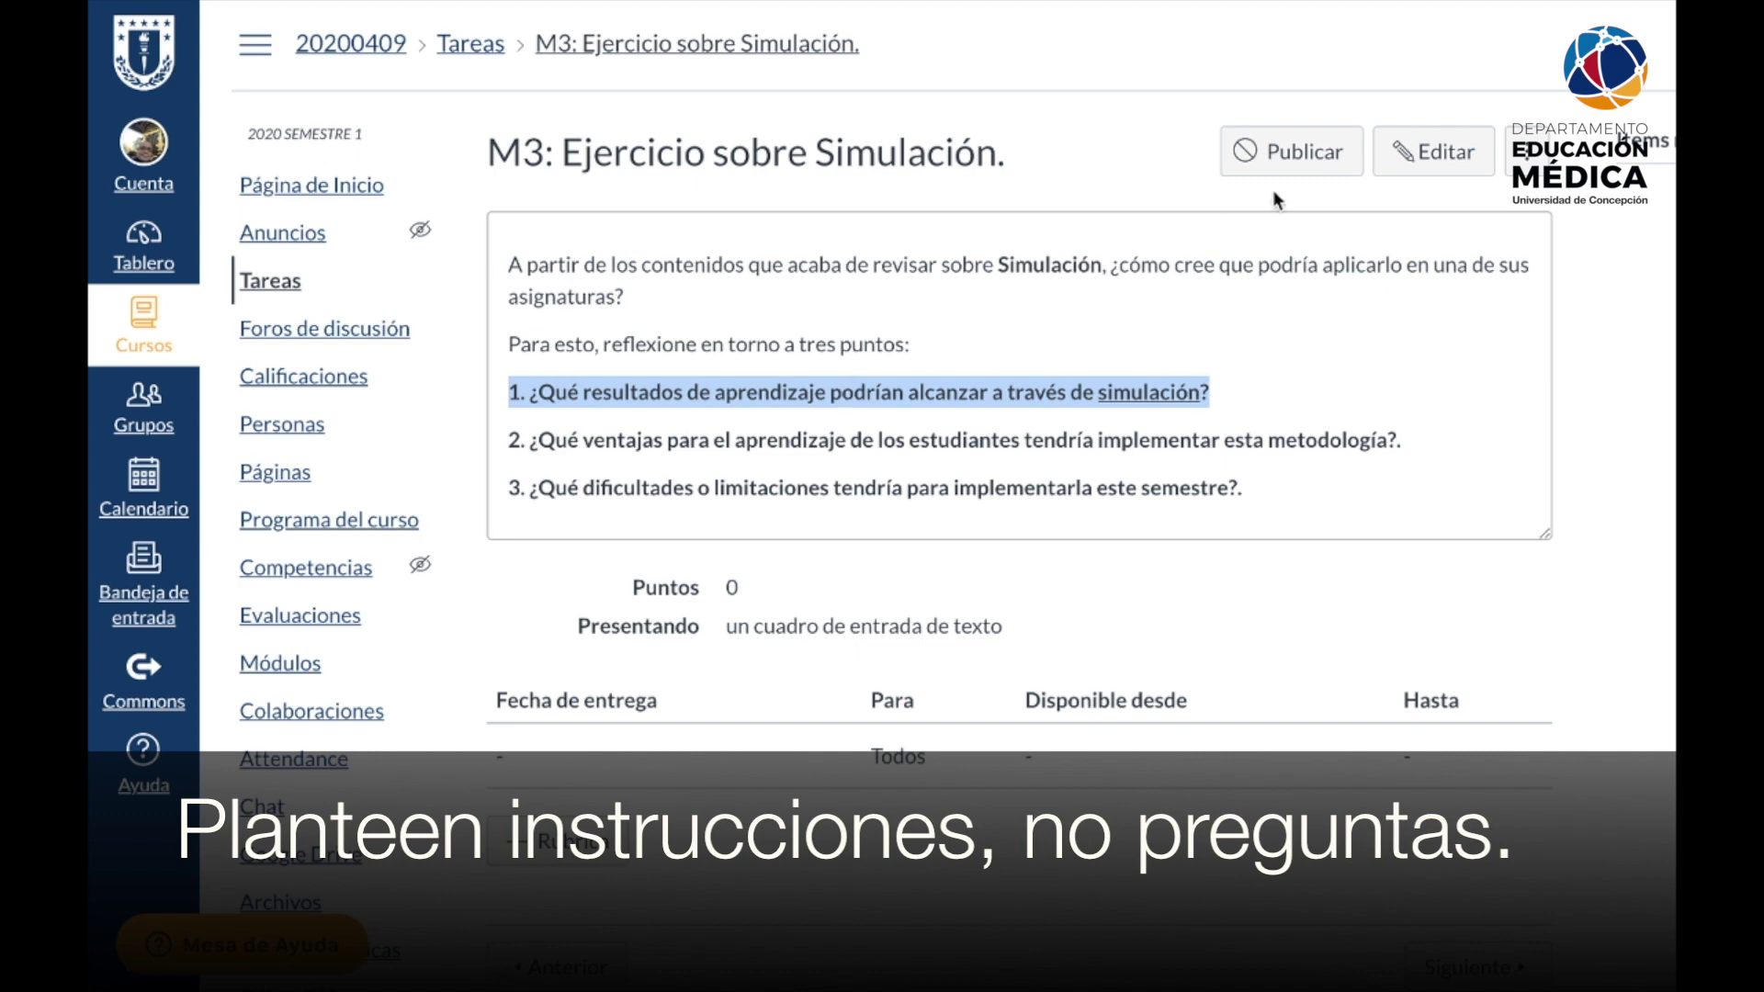
- Open the assignment for editing and replace "¿Qué" at the start of point 1 with "Indique a lo menos un"
{"action": "left_click", "coordinate": [1461, 163]}
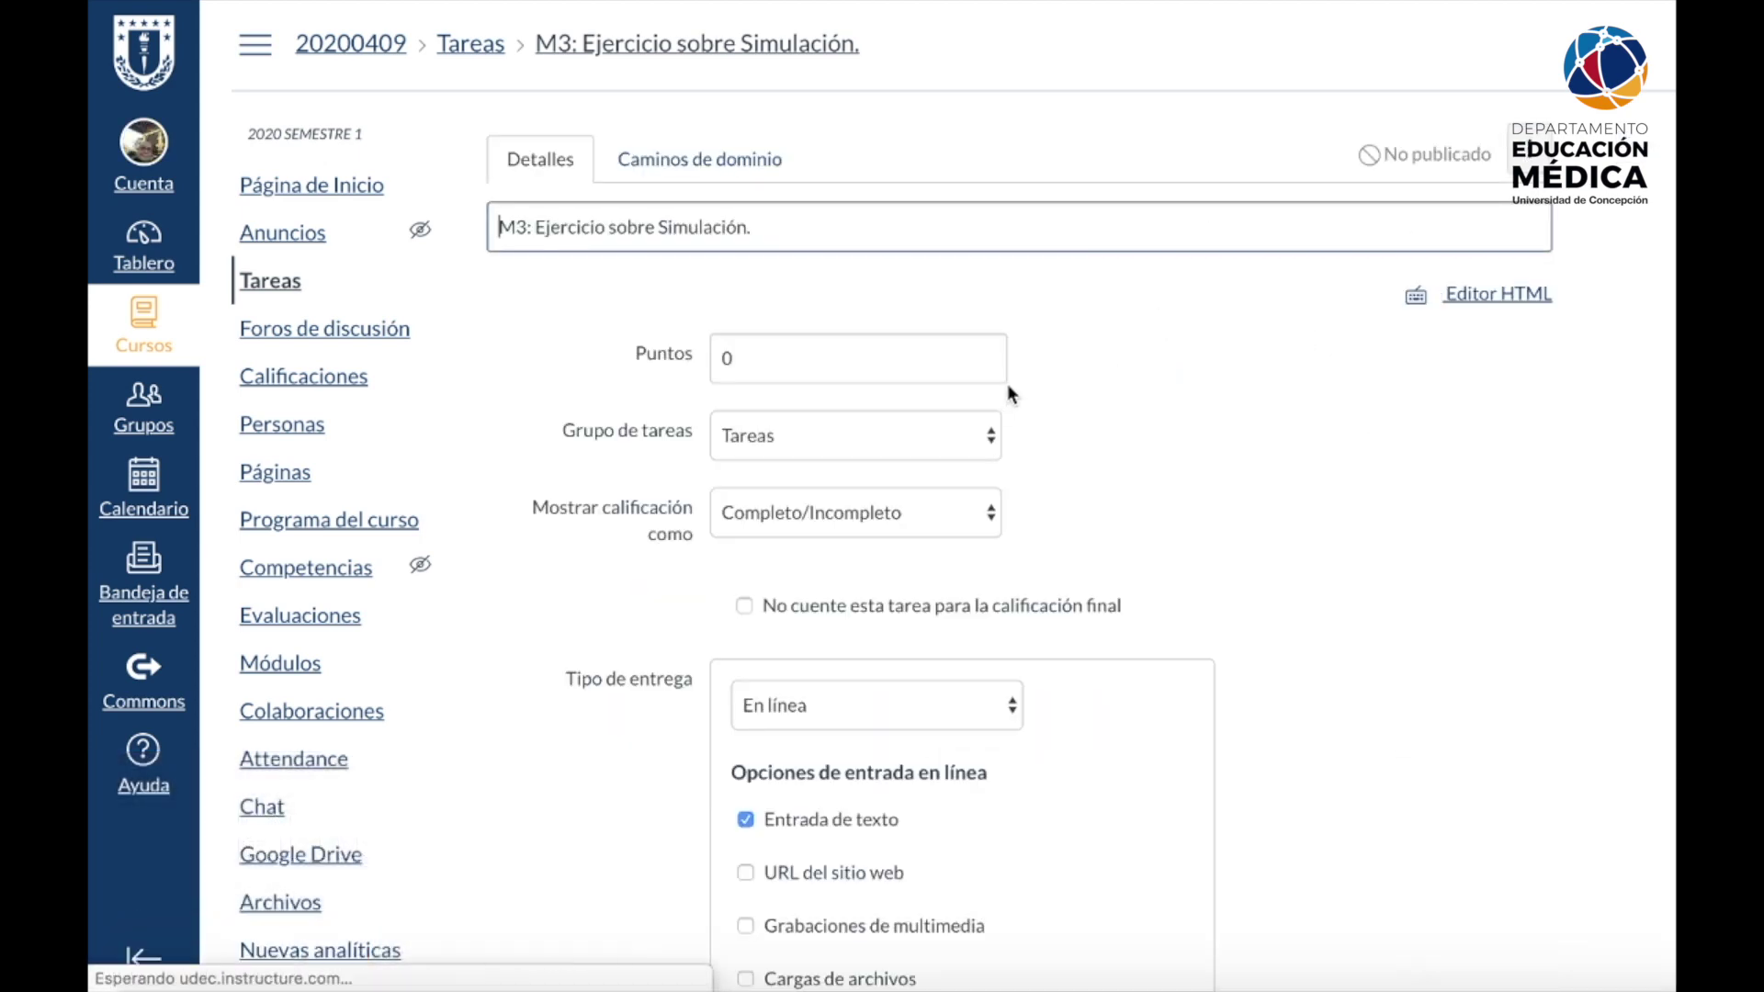
{"action": "scroll", "coordinate": [1009, 388], "scroll_direction": "down", "scroll_amount": 1}
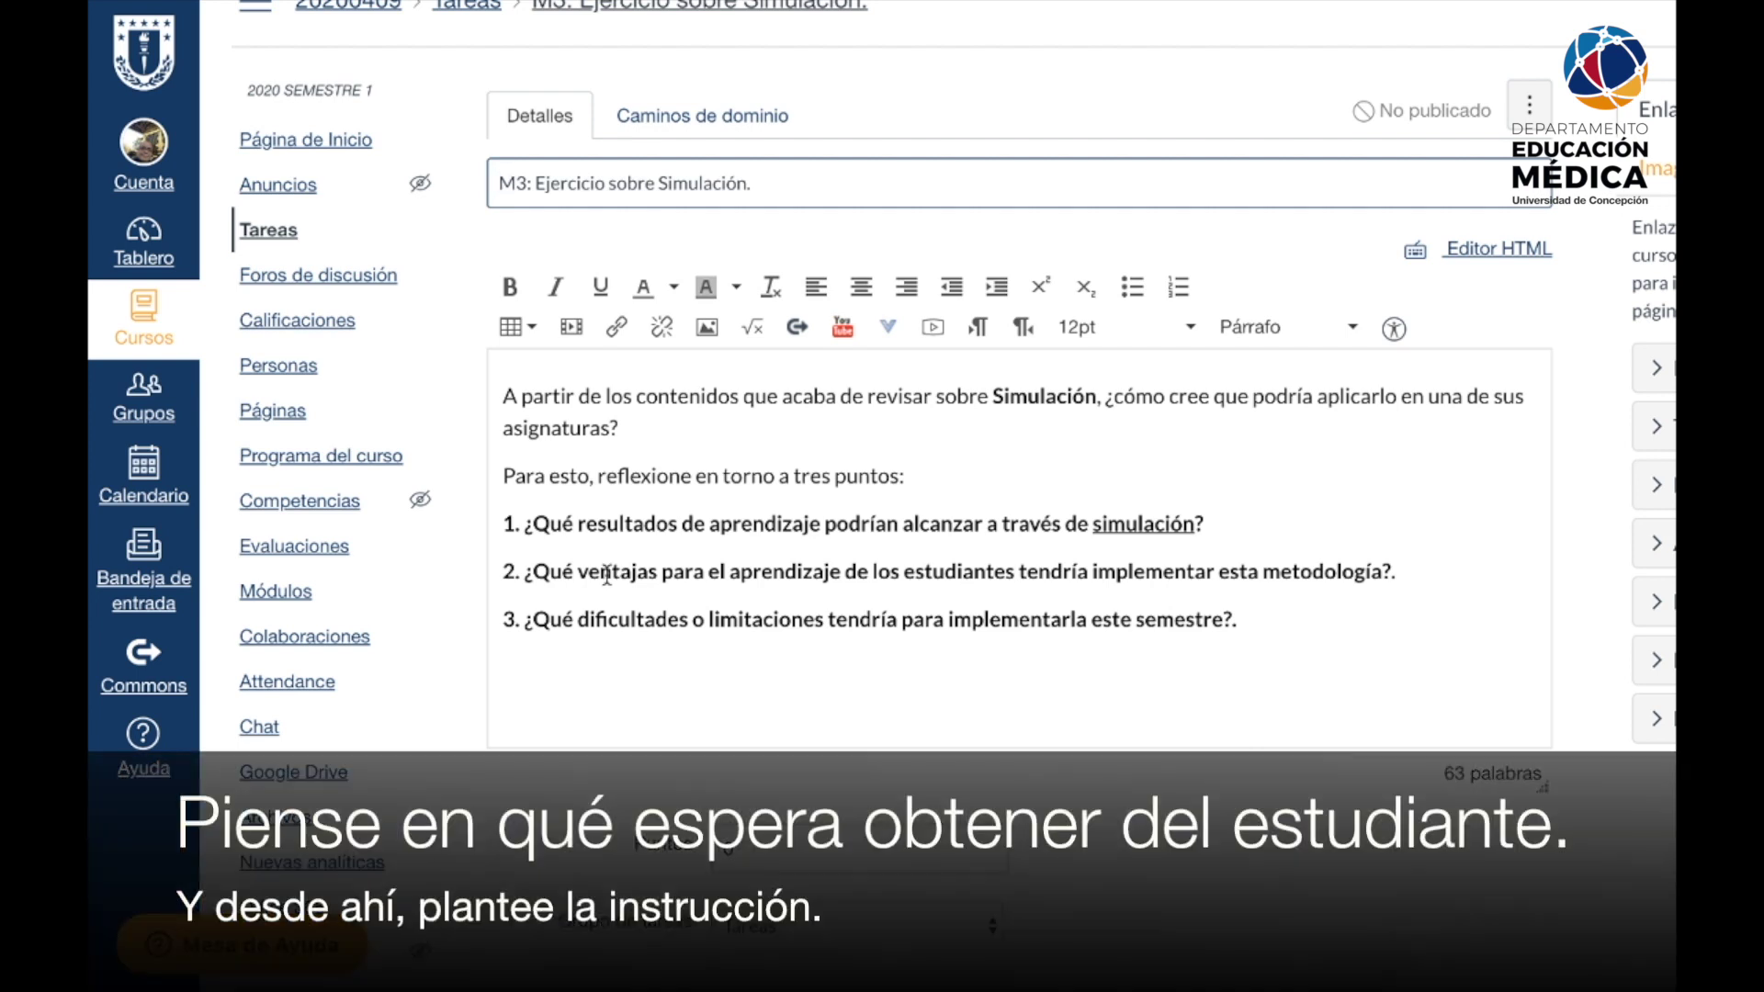
{"action": "left_click", "coordinate": [564, 522]}
{"action": "left_click", "coordinate": [573, 522]}
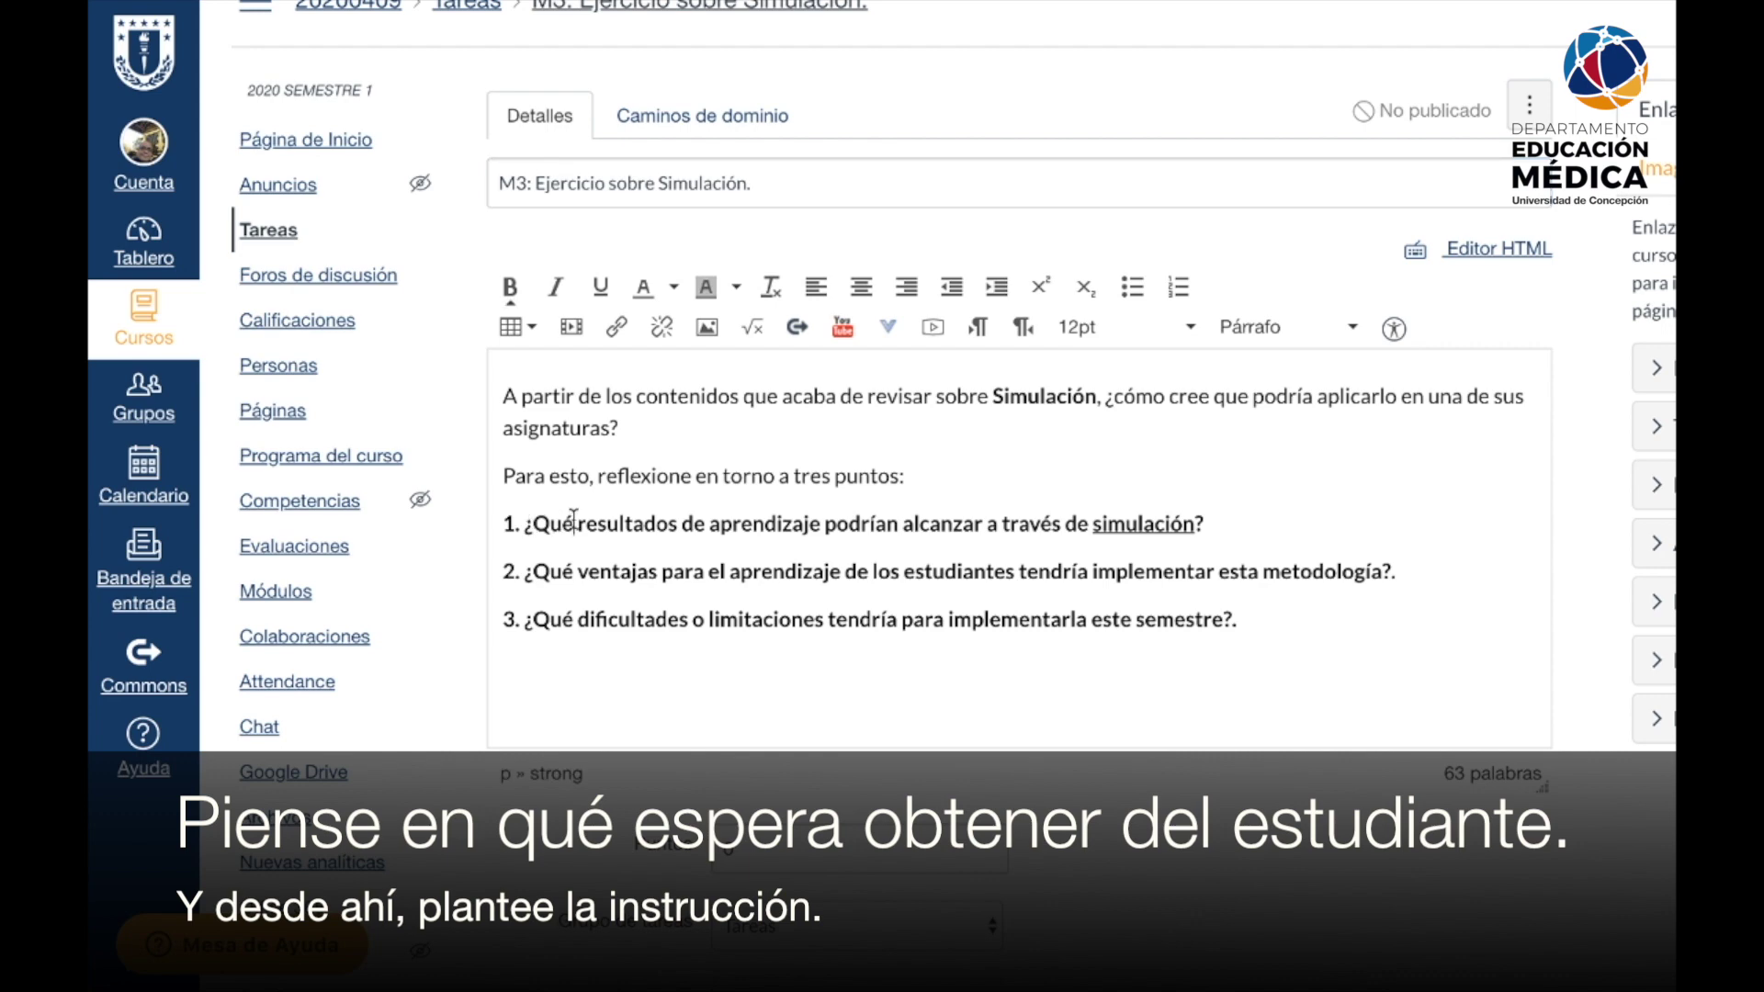
{"action": "left_click_drag", "start_coordinate": [573, 522], "coordinate": [525, 522]}
{"action": "type", "text": "Indique"}
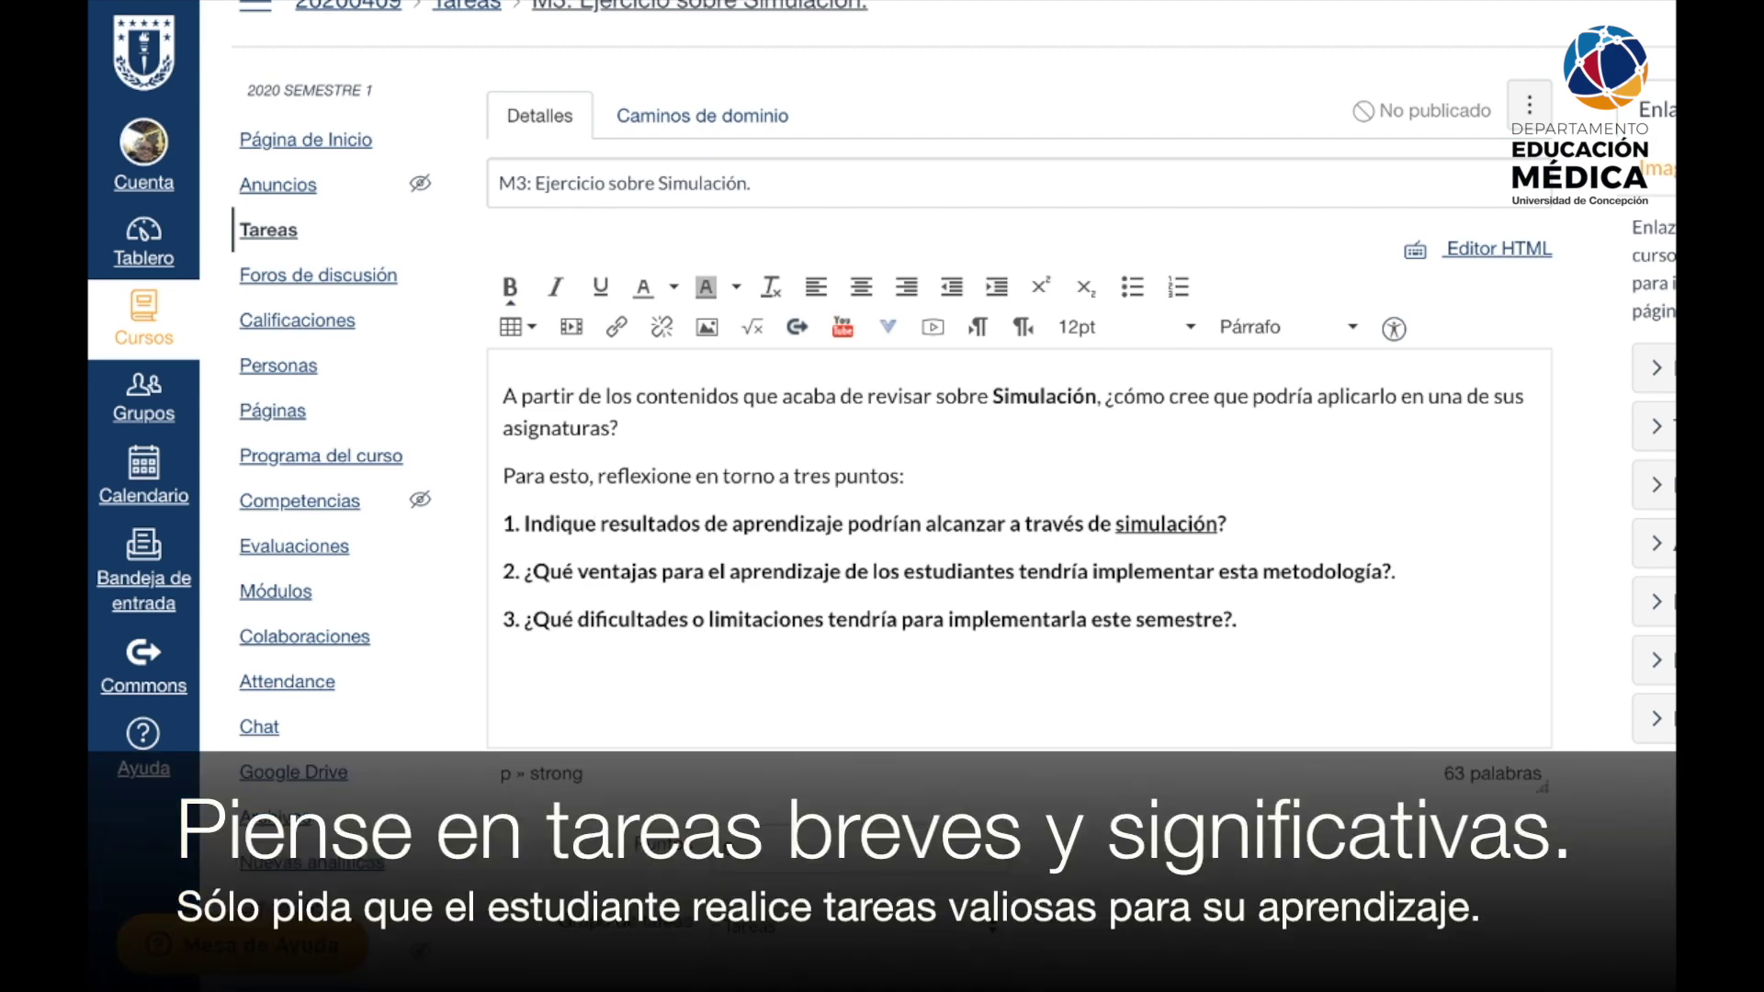
{"action": "type", "text": "a lo menos un"}
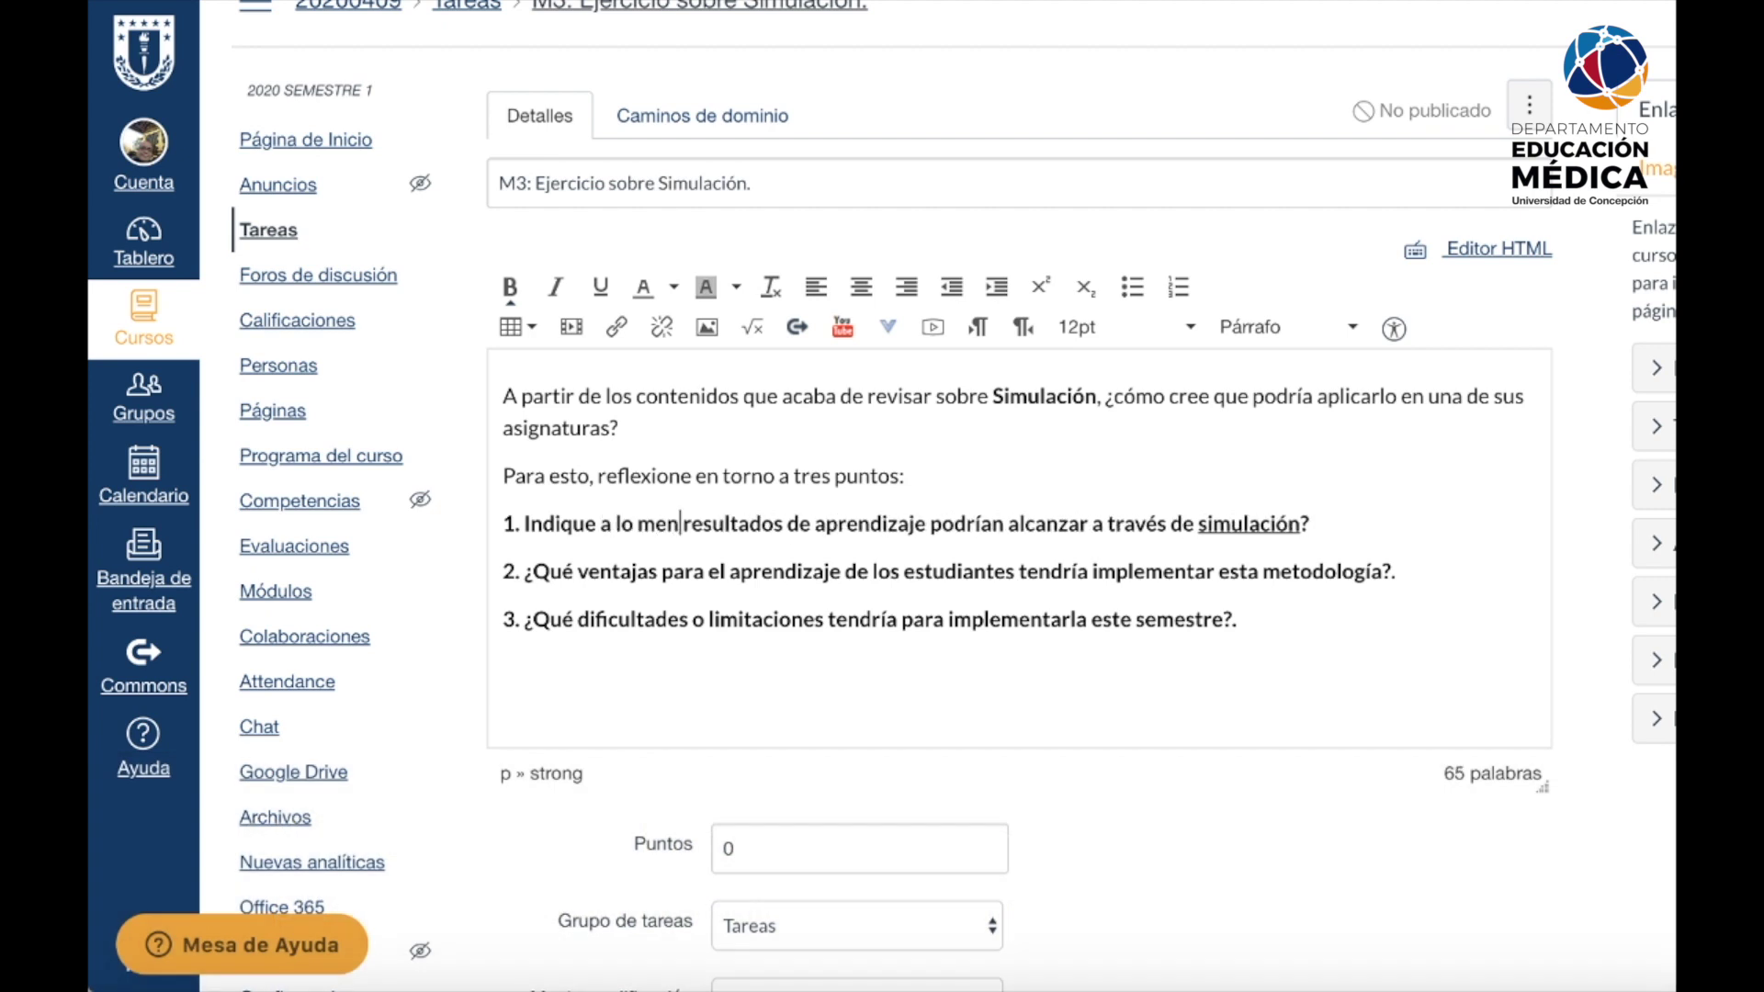
- Finish point 1 as an instruction reading "resultado de aprendizaje que podrían alcanzar a través de simulación."
{"action": "left_click", "coordinate": [833, 524]}
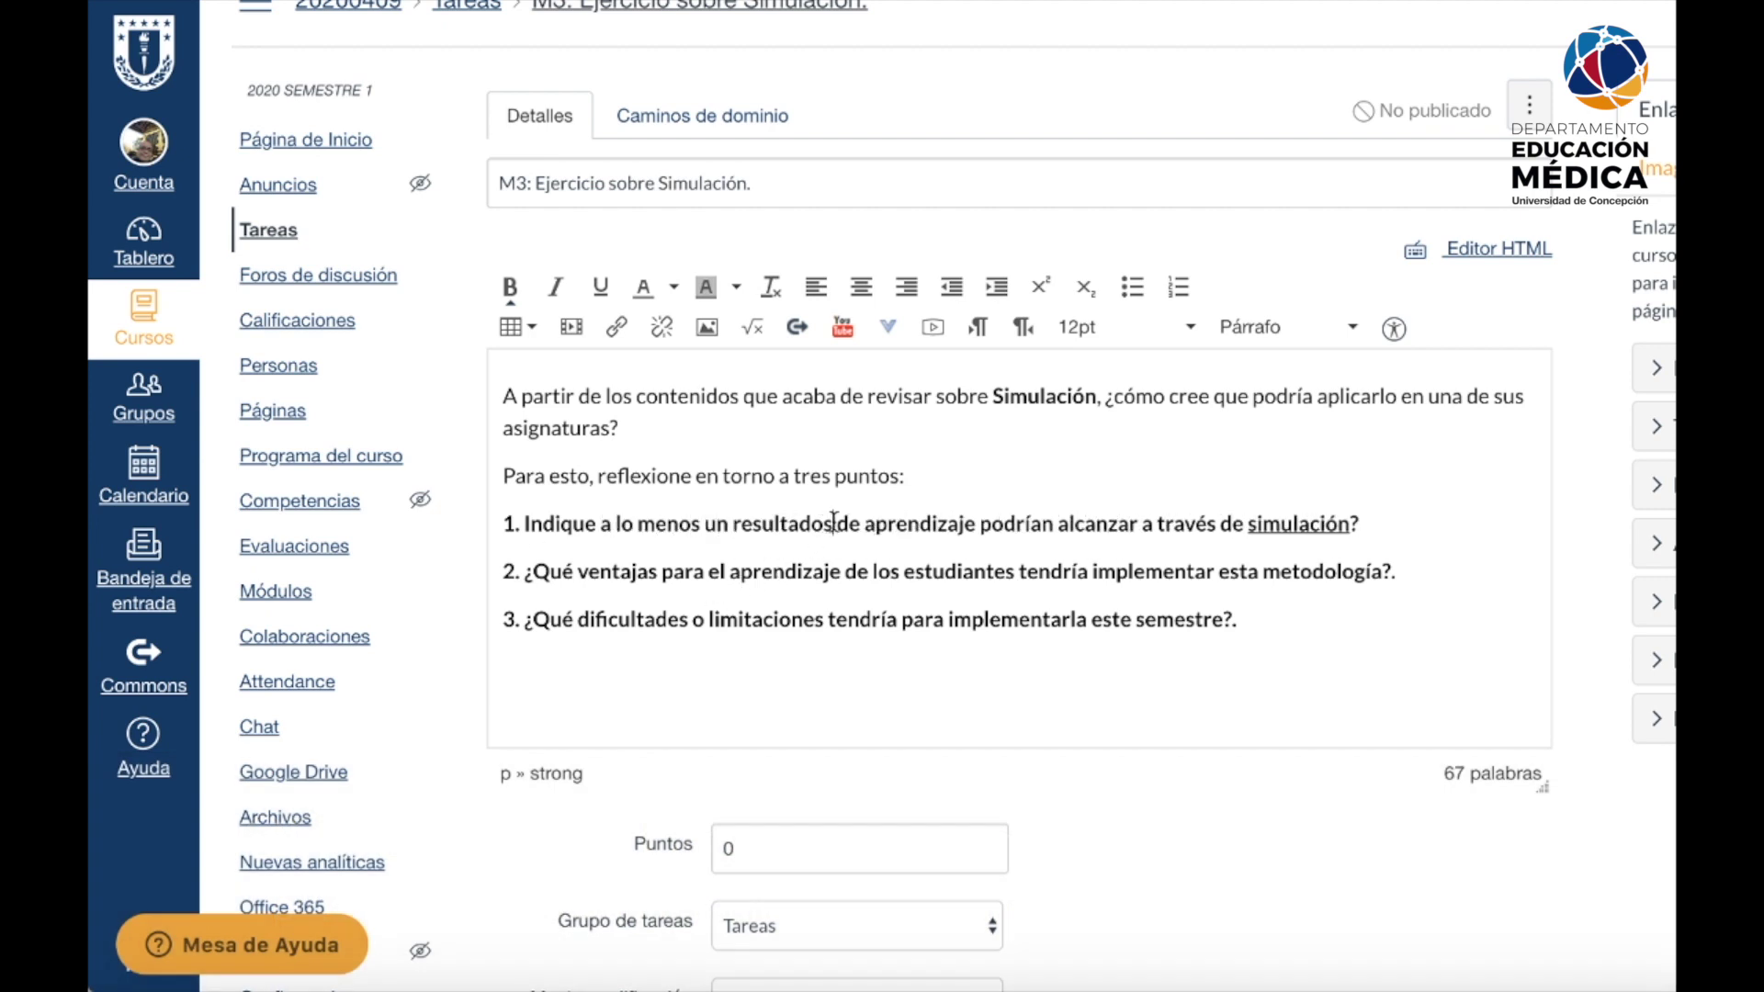
{"action": "key", "text": "BackSpace"}
{"action": "left_click", "coordinate": [972, 525]}
{"action": "type", "text": "que"}
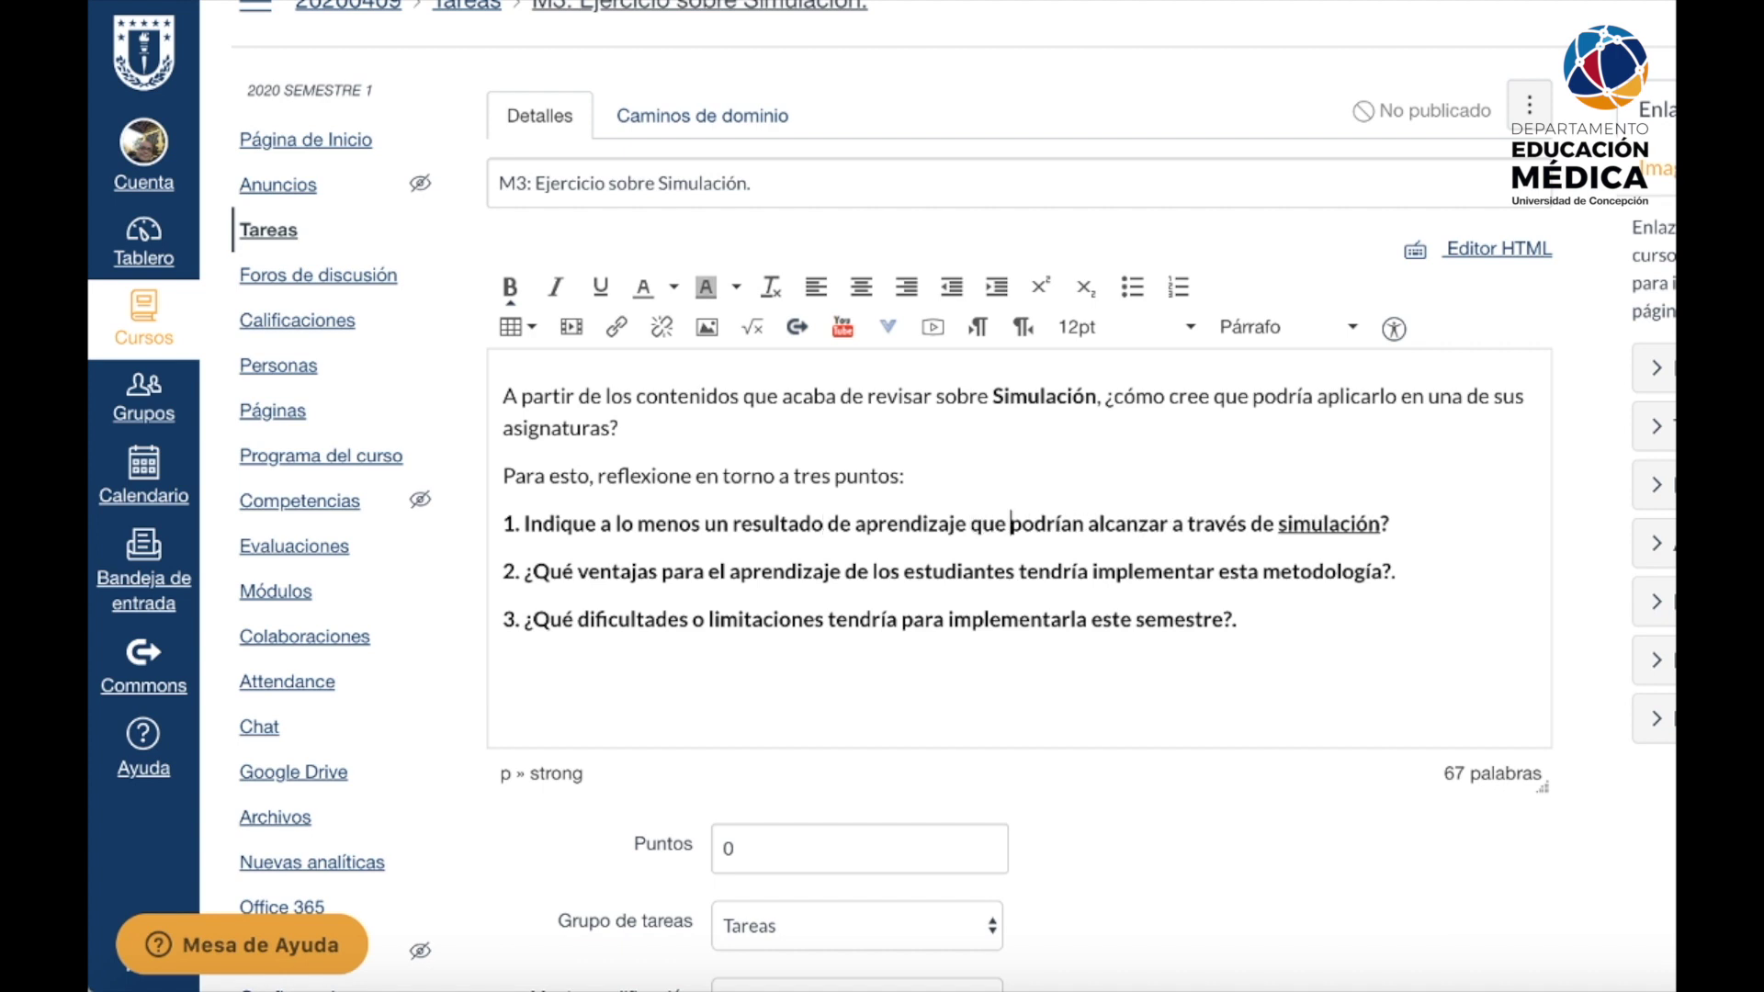
{"action": "left_click", "coordinate": [1394, 522]}
{"action": "key", "text": "BackSpace"}
{"action": "type", "text": "."}
- Reword point 2 to begin "Describa a lo menos una", insert "que" before "tendría", and remove its closing question mark
{"action": "left_click_drag", "start_coordinate": [536, 574], "coordinate": [1398, 559]}
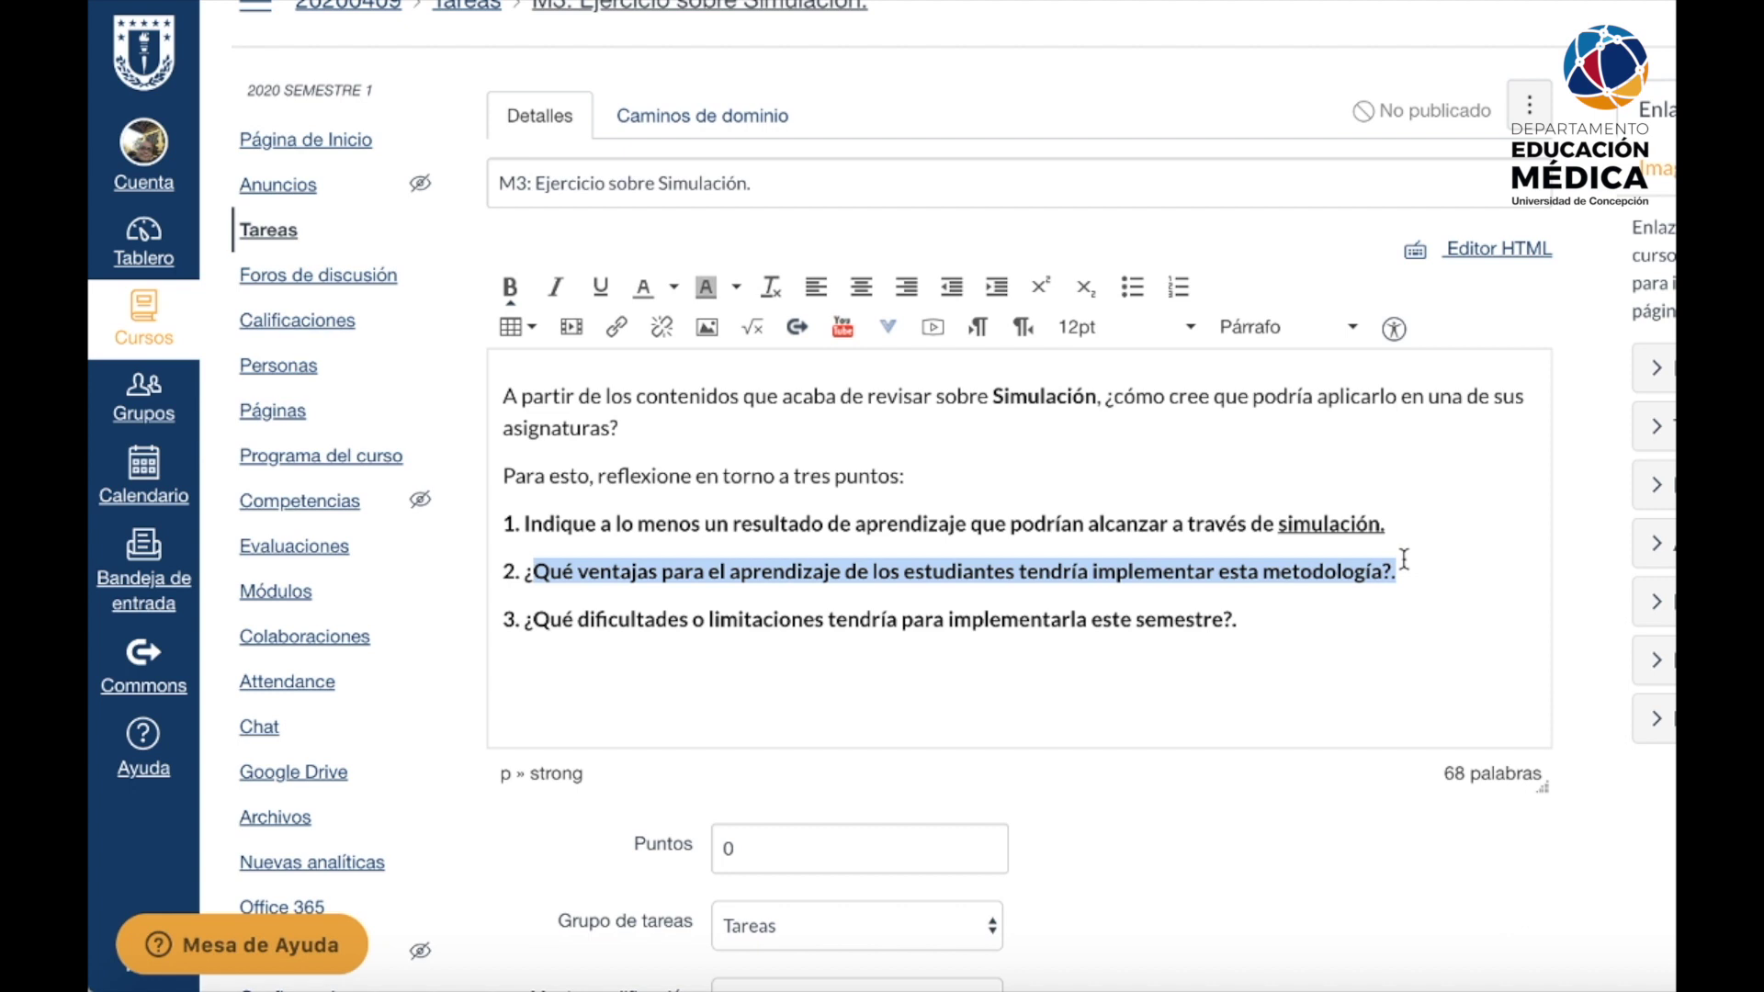
{"action": "double_click", "coordinate": [537, 570]}
{"action": "type", "text": "Describa a lo menos una"}
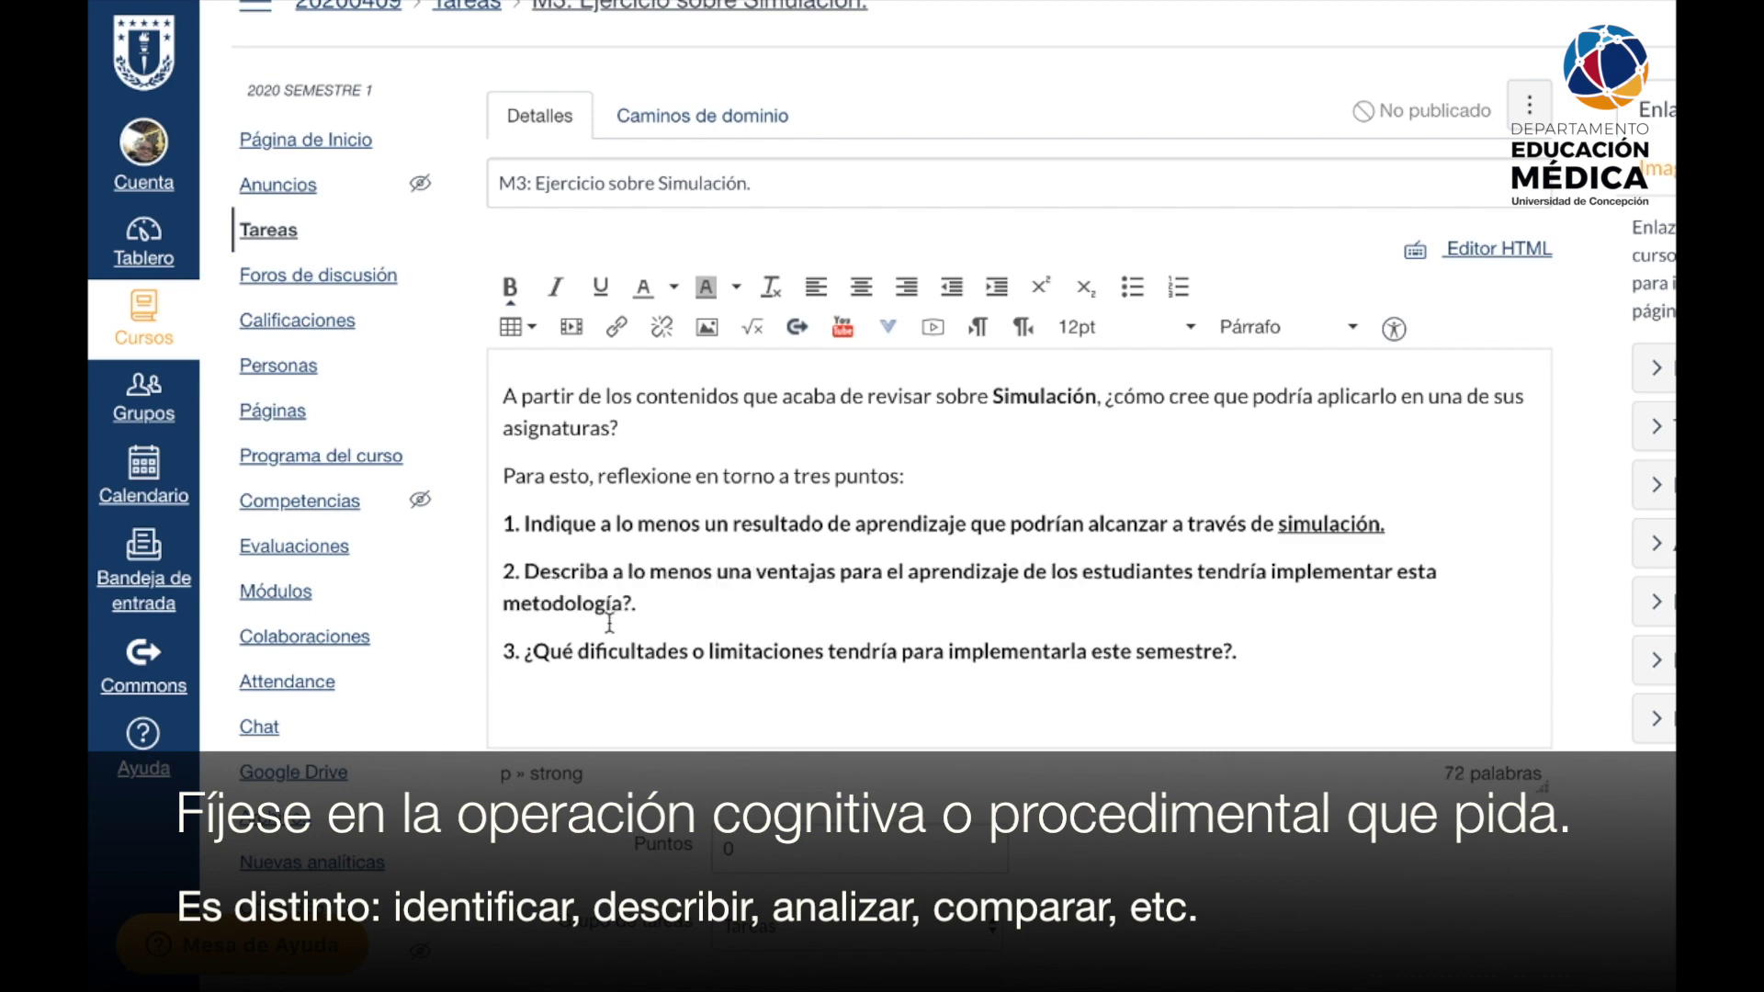
{"action": "left_click", "coordinate": [1197, 572]}
{"action": "type", "text": "que"}
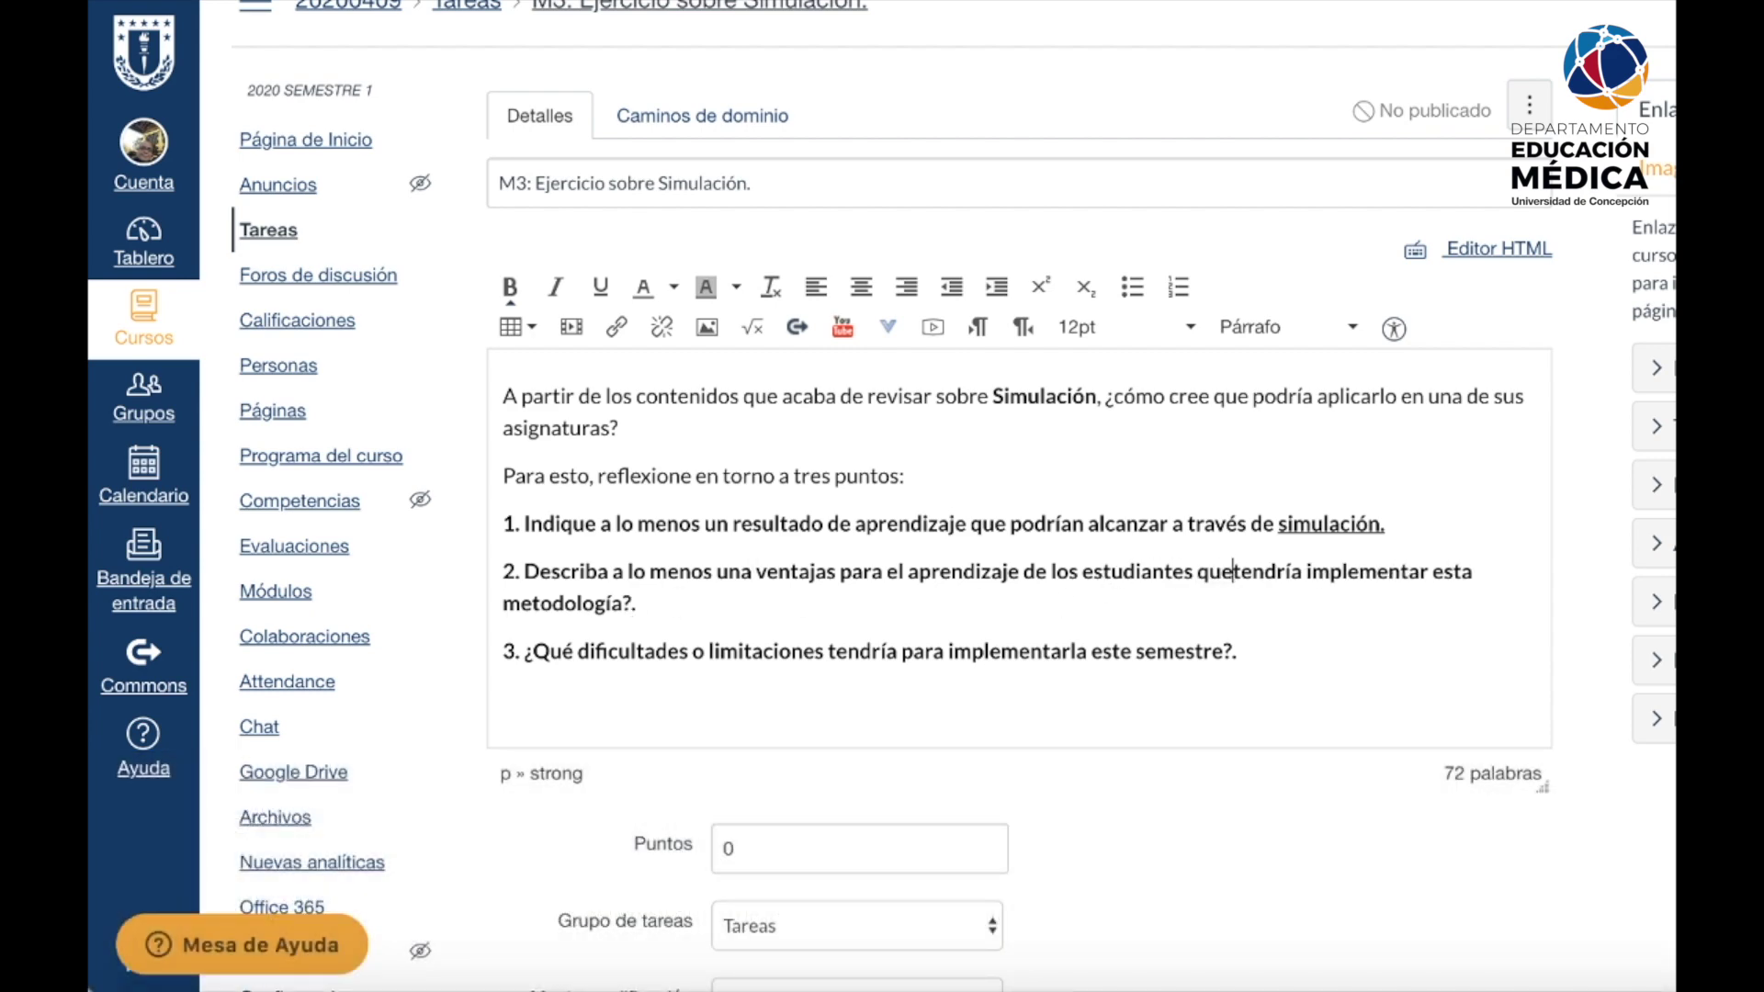
{"action": "left_click", "coordinate": [626, 604]}
{"action": "key", "text": "BackSpace"}
- Reword point 3 as "Detalle a lo menos una dificultad o limitación que tendría para implementarla este semestre."
{"action": "left_click_drag", "start_coordinate": [522, 651], "coordinate": [570, 646]}
{"action": "type", "text": "Detalle a "}
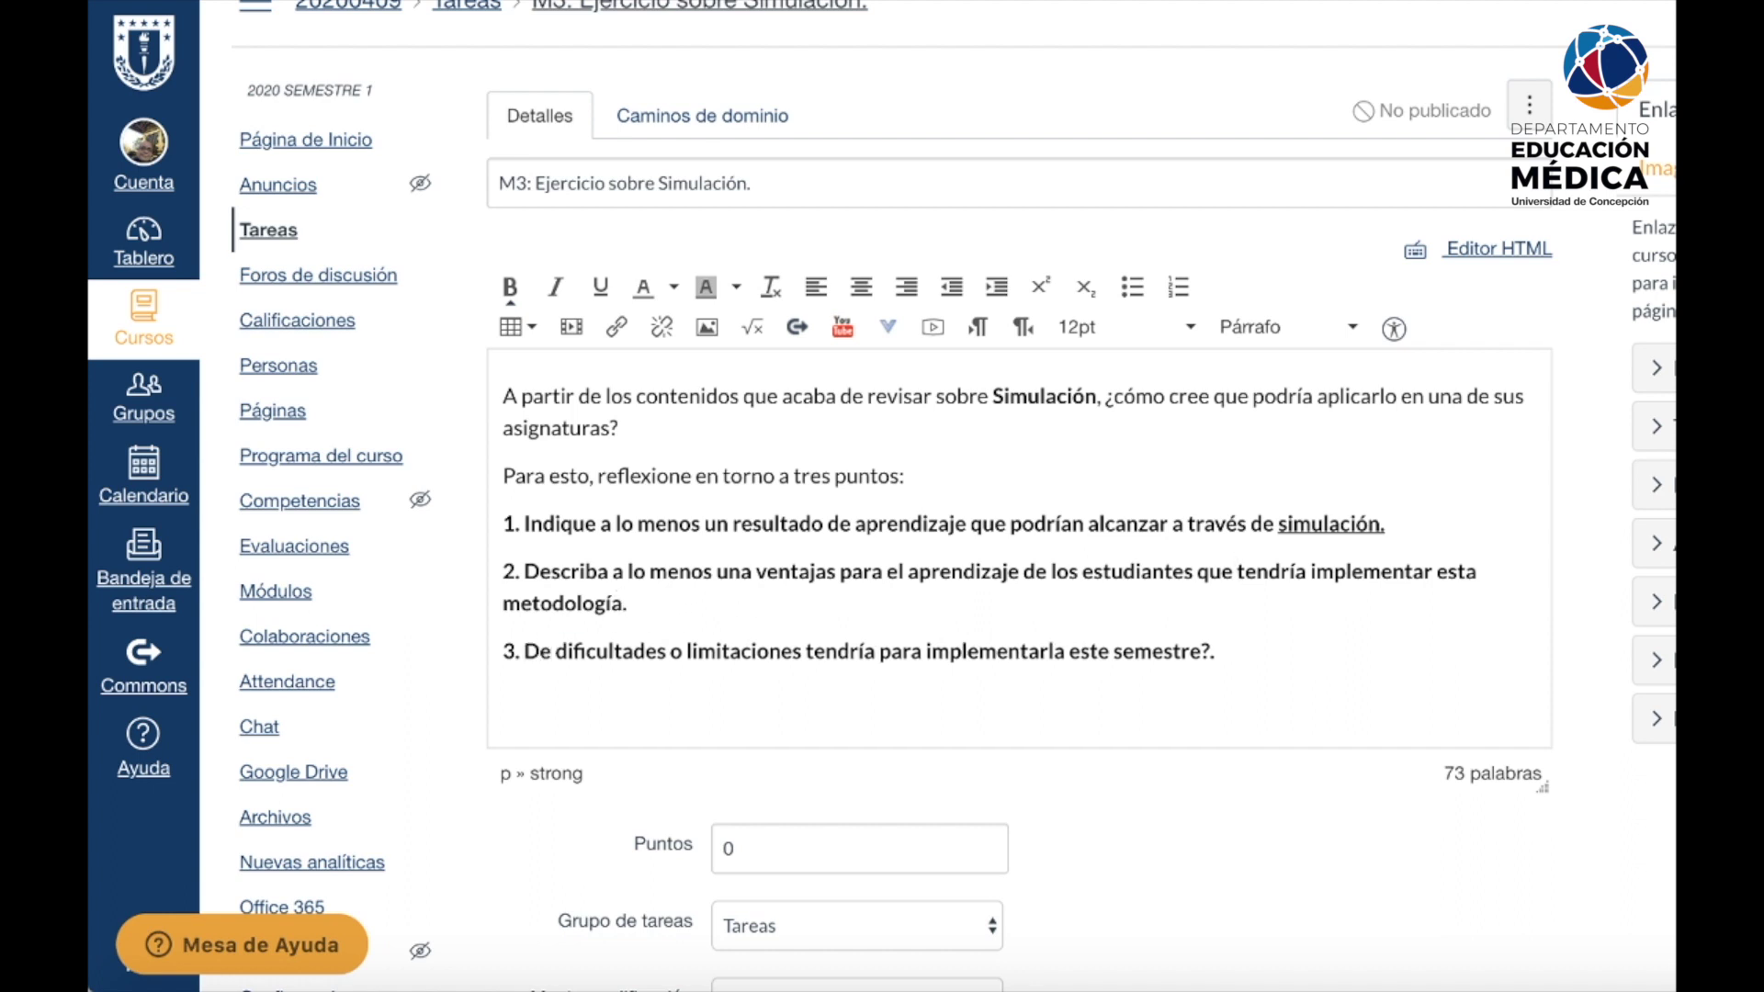
{"action": "type", "text": "lo menos una"}
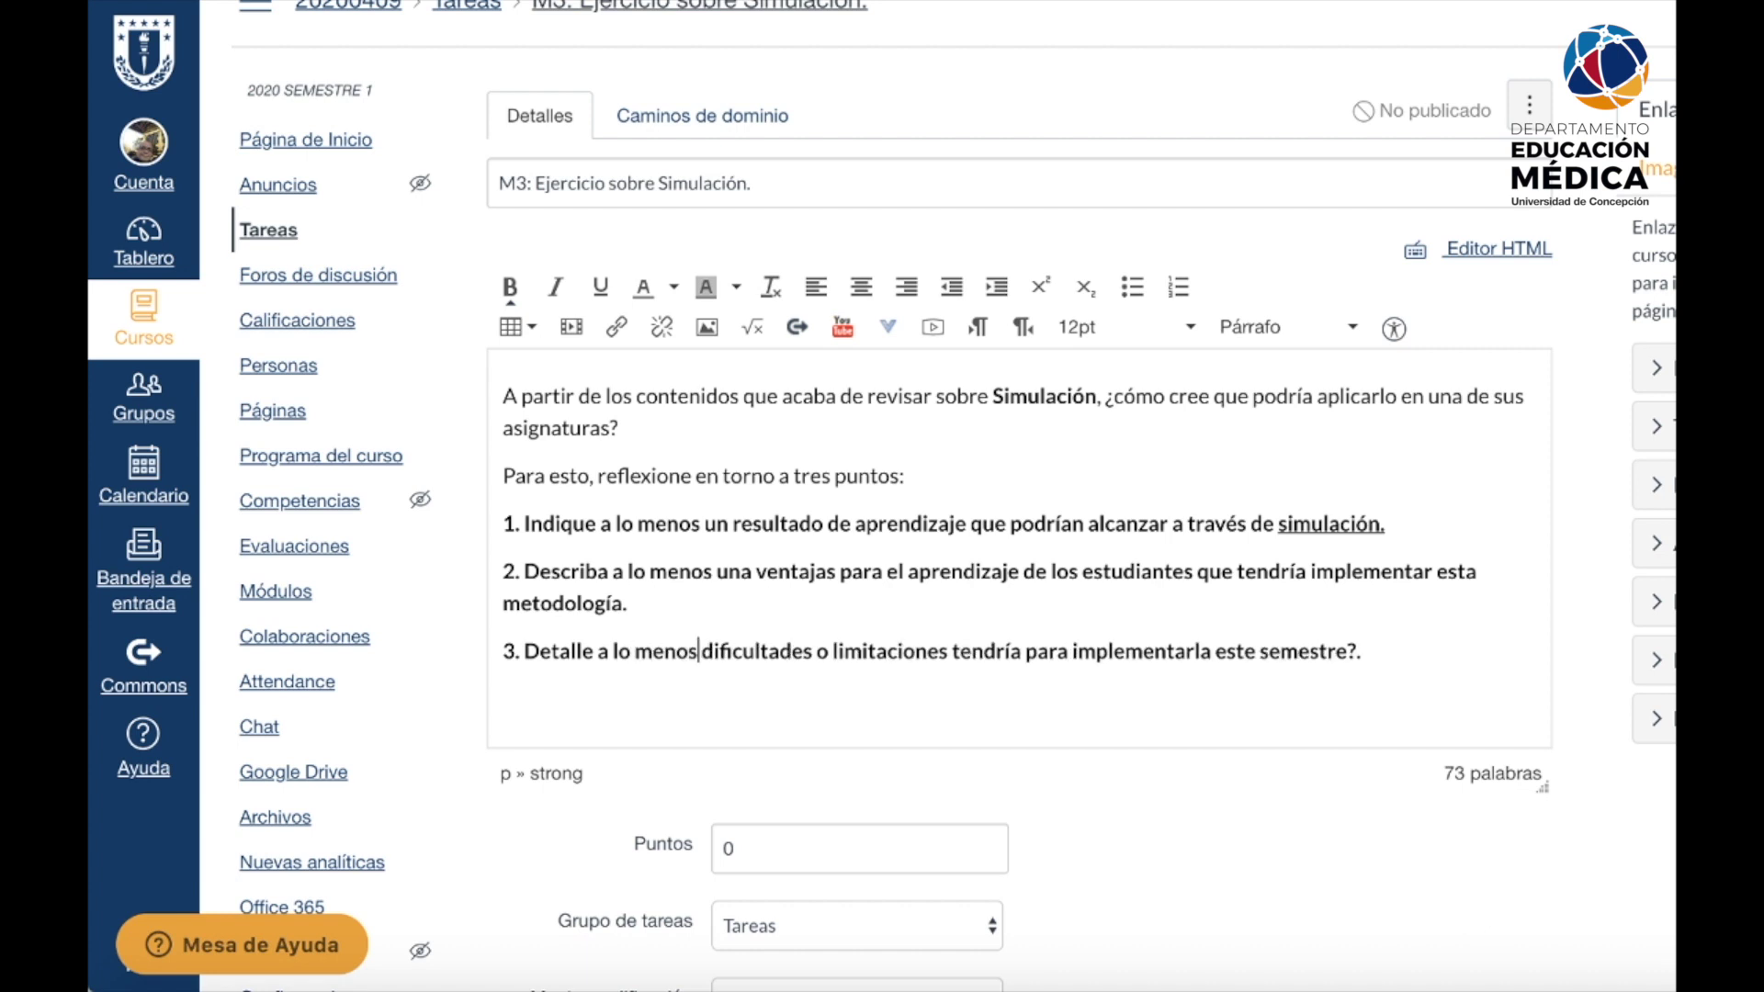
{"action": "left_click", "coordinate": [850, 652]}
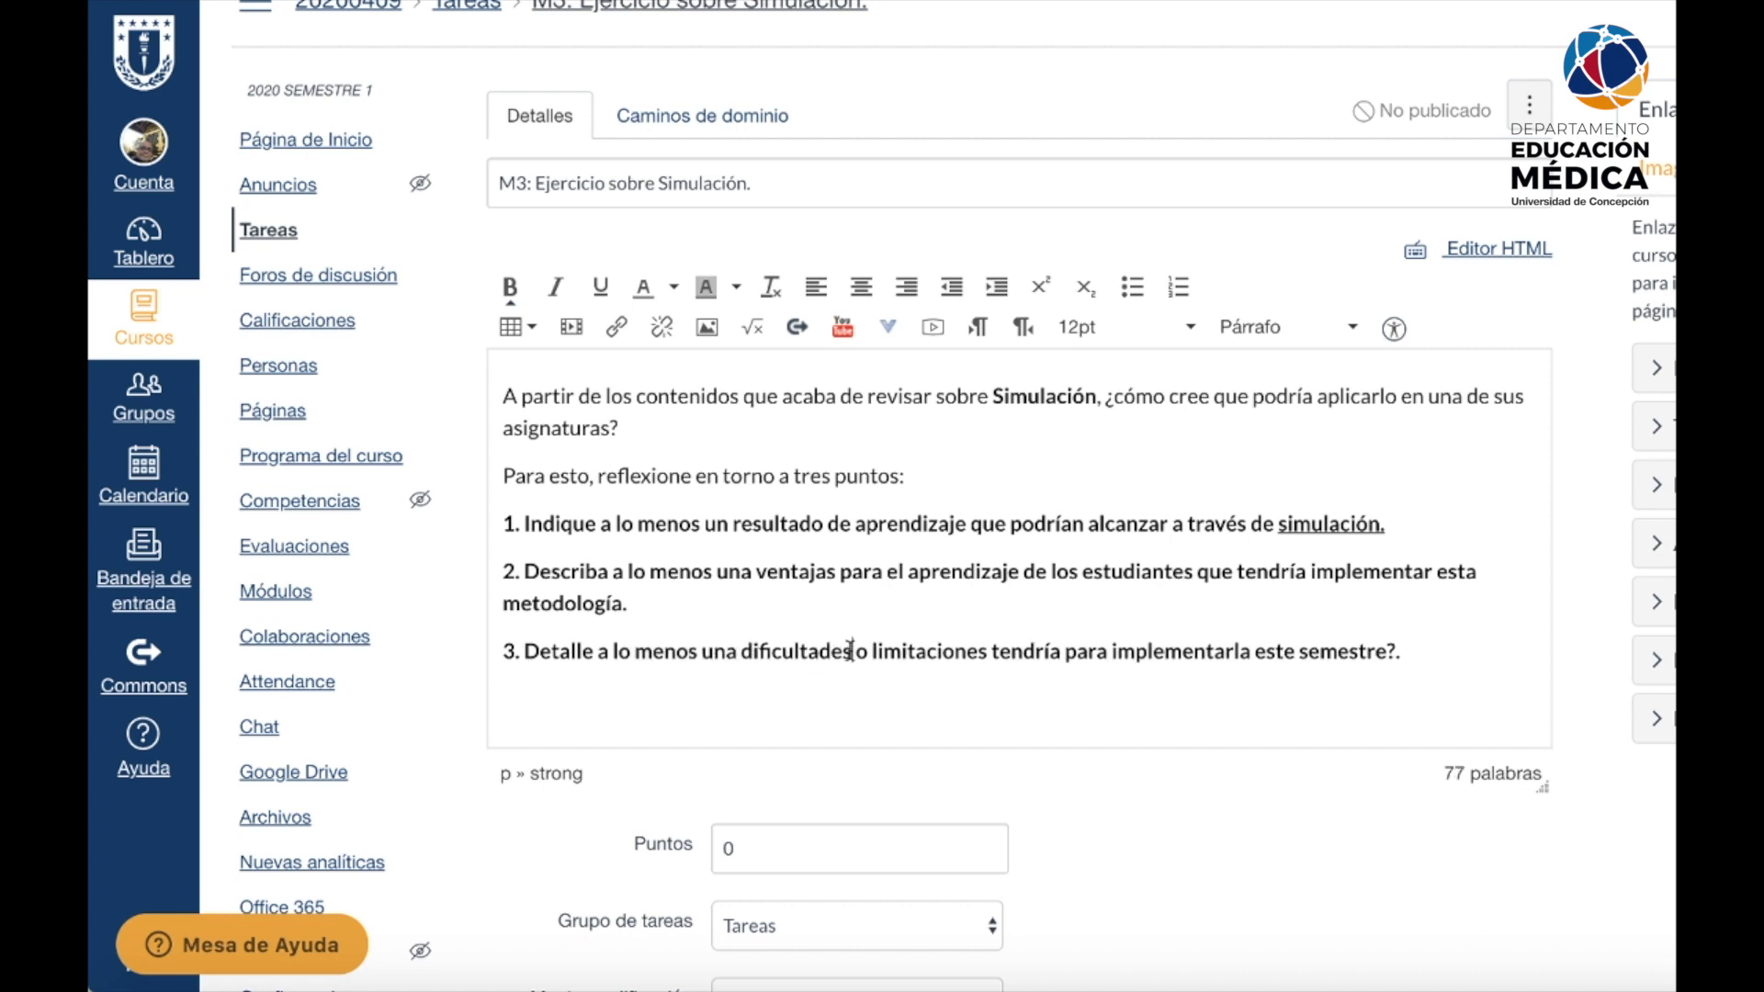
{"action": "key", "text": "BackSpace"}
{"action": "key", "text": "BackSpace"}
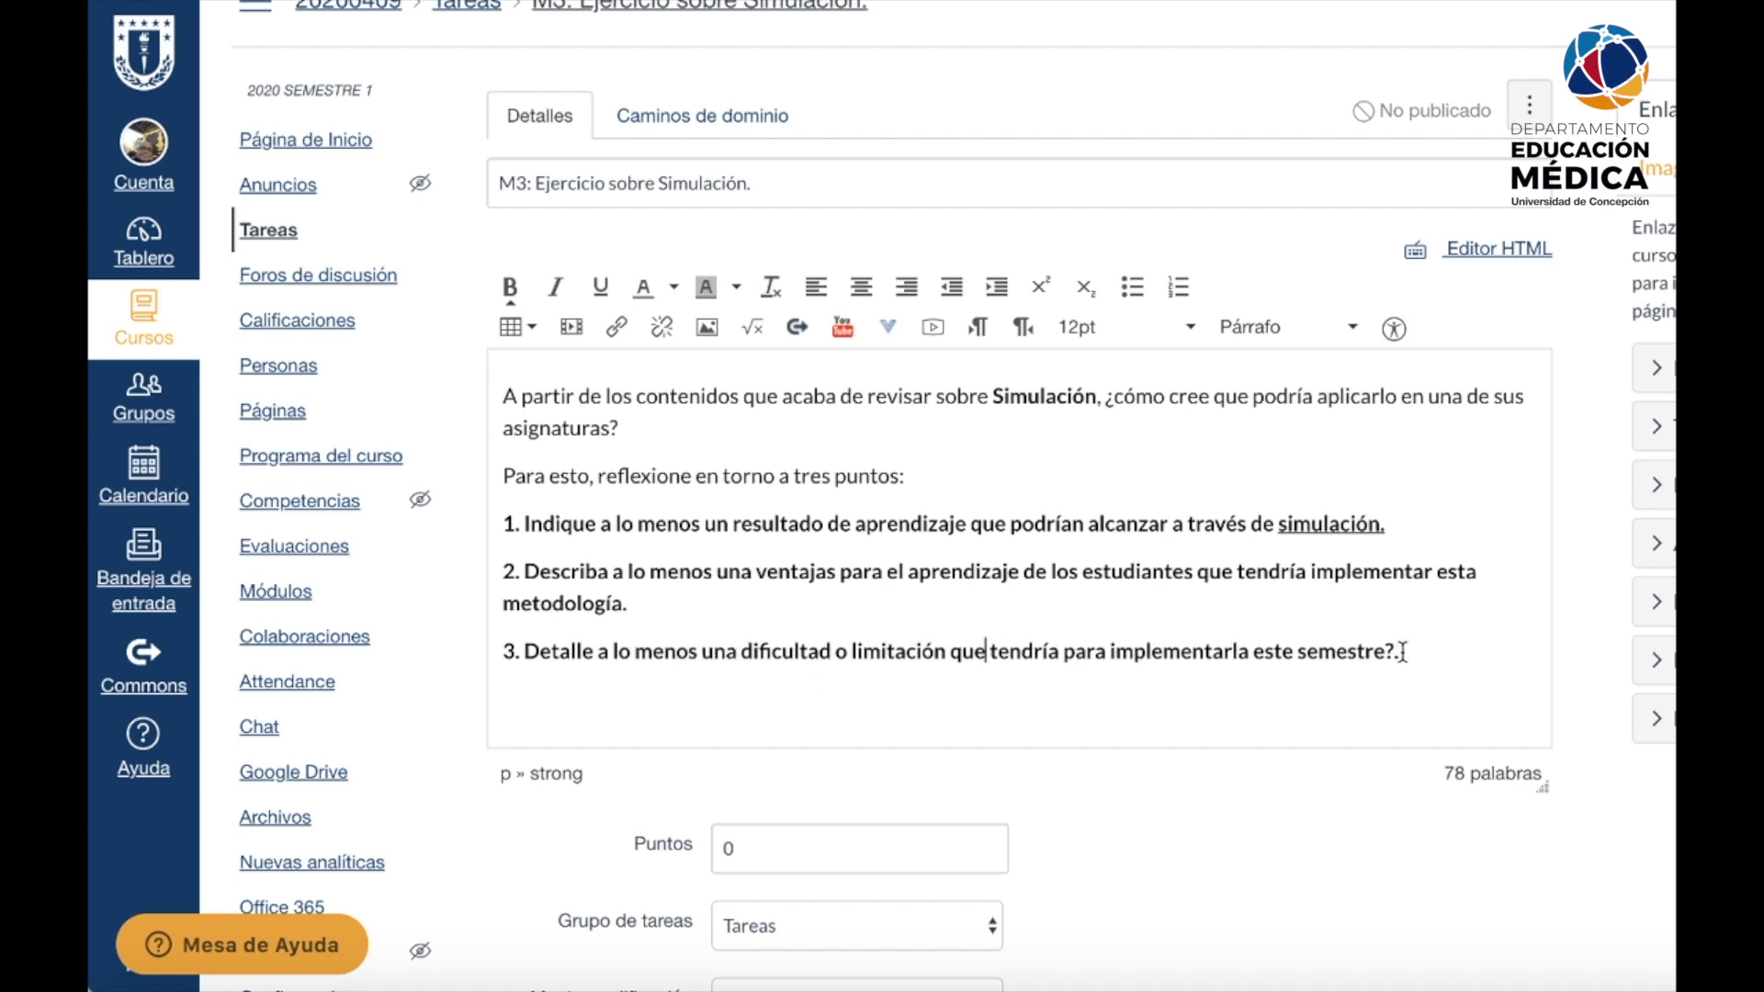
{"action": "left_click", "coordinate": [1395, 652]}
{"action": "key", "text": "BackSpace"}
- Check the three reworded instructions and save the assignment
{"action": "left_click_drag", "start_coordinate": [508, 525], "coordinate": [1400, 652]}
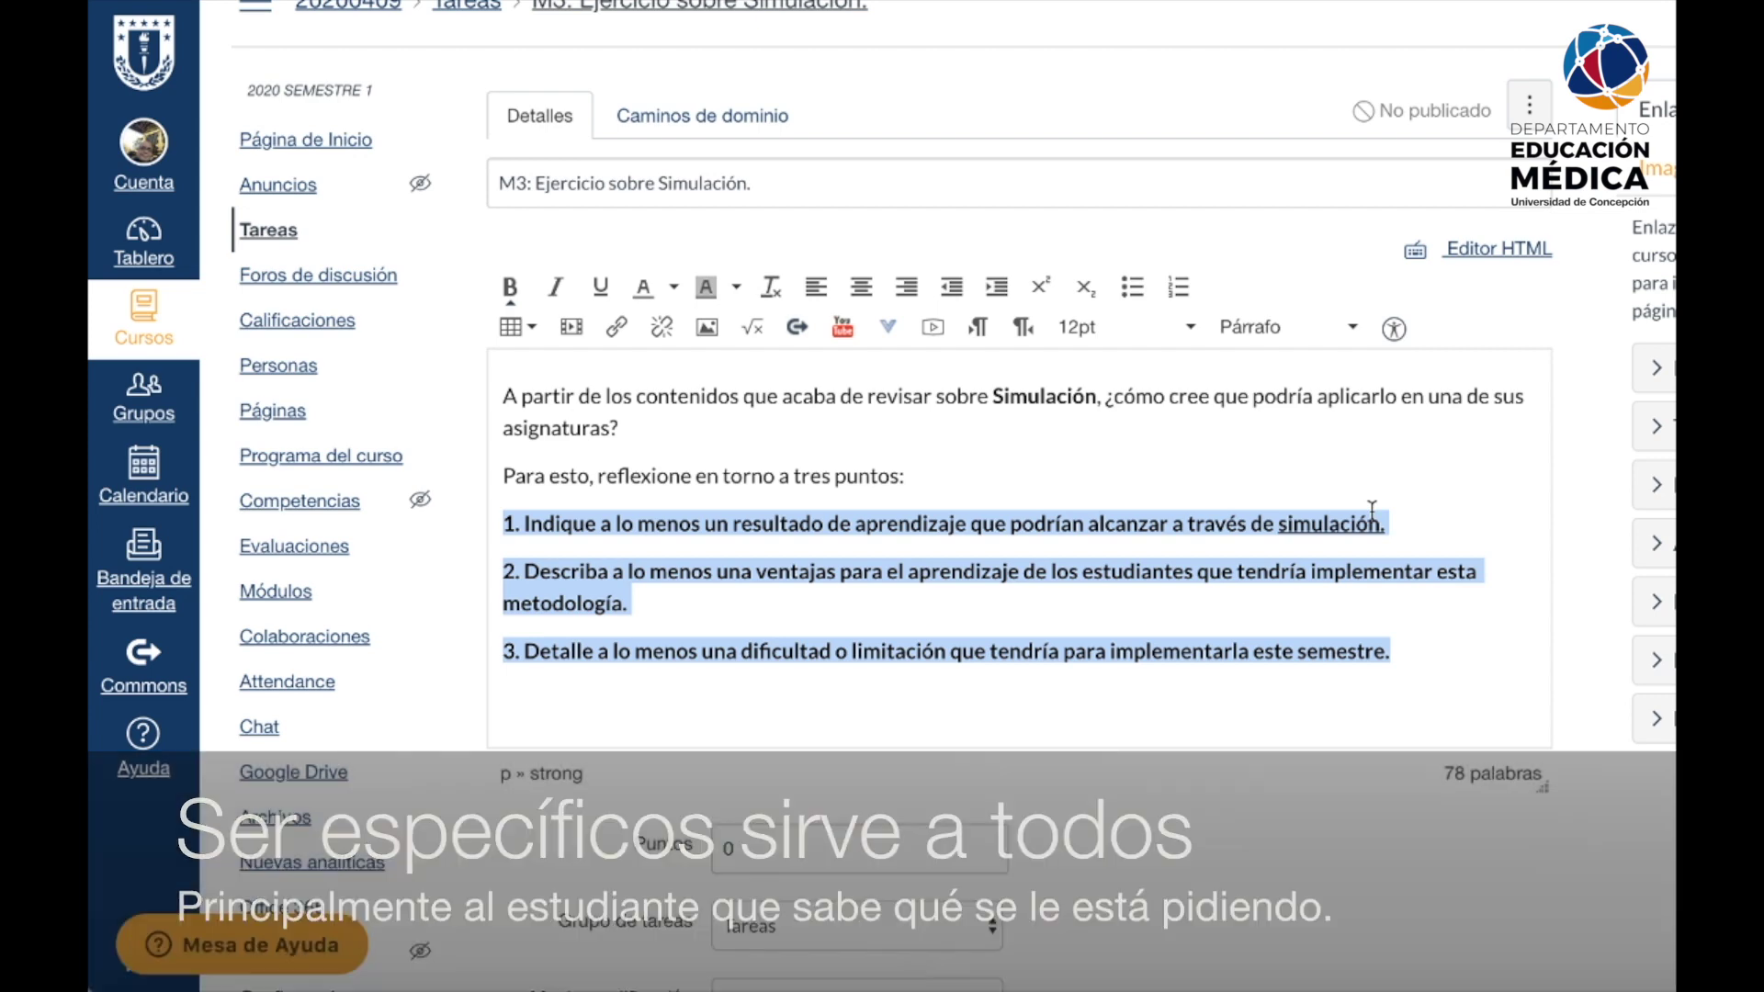
{"action": "scroll", "coordinate": [1371, 510], "scroll_direction": "down", "scroll_amount": 8}
{"action": "scroll", "coordinate": [1371, 510], "scroll_direction": "down", "scroll_amount": 7}
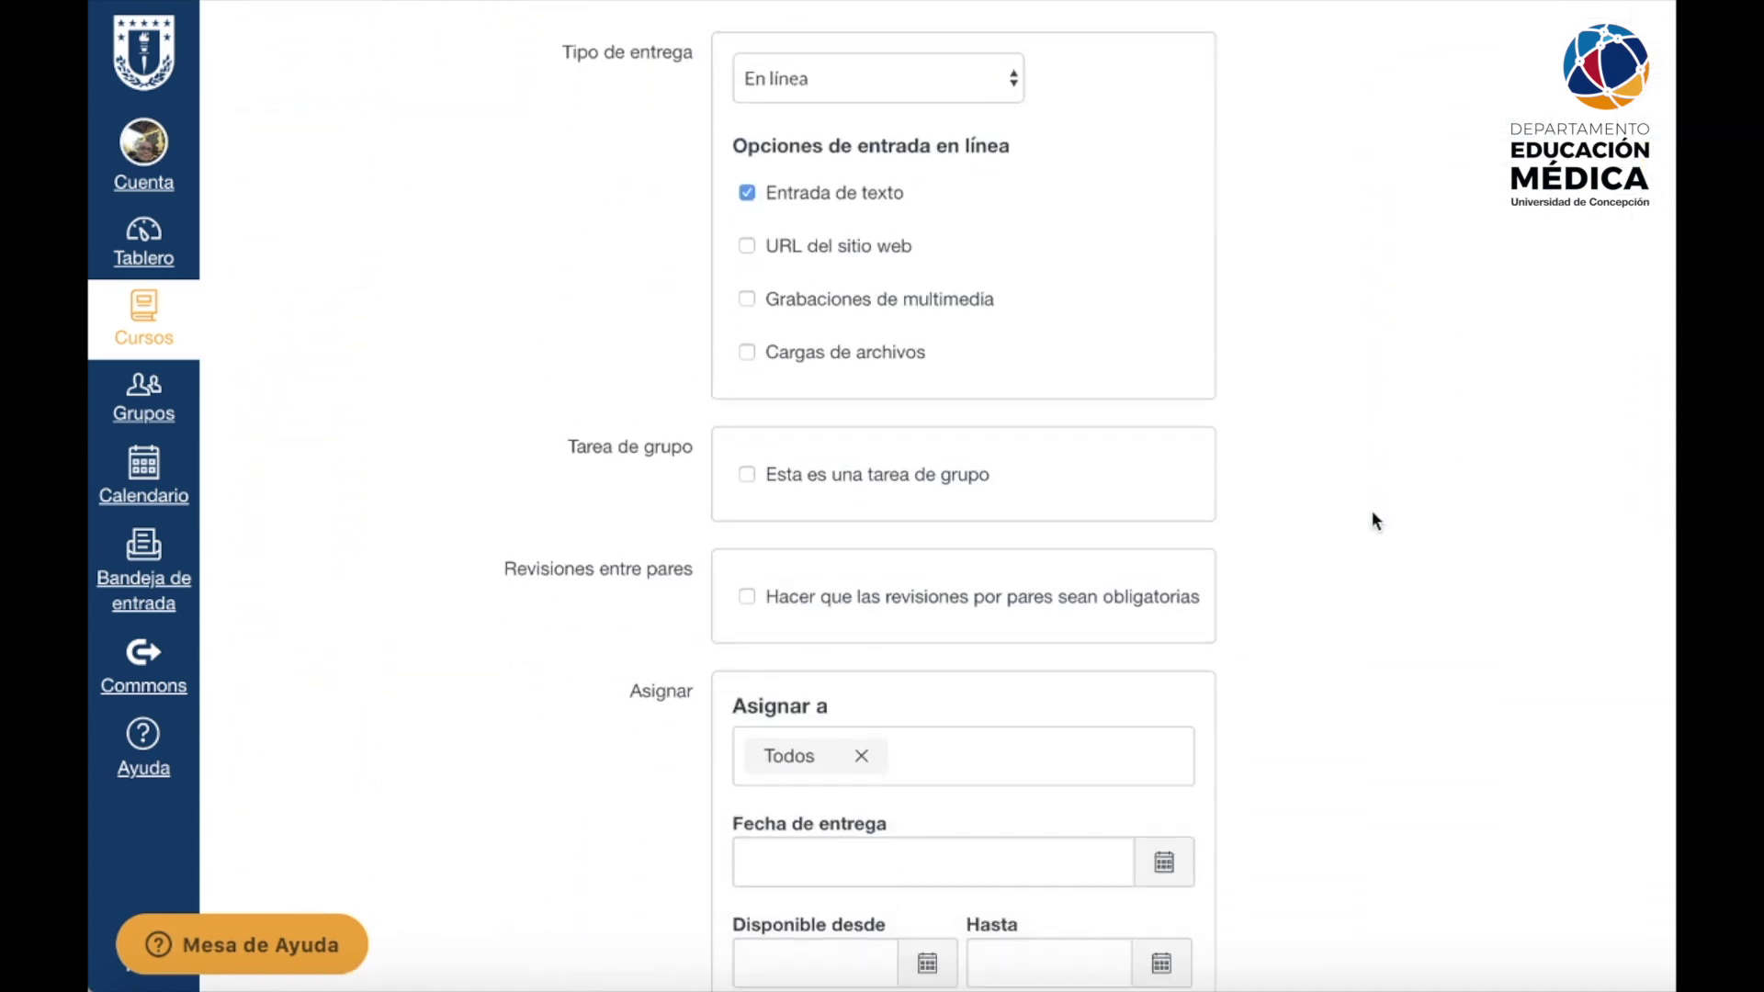
{"action": "left_click", "coordinate": [1479, 896]}
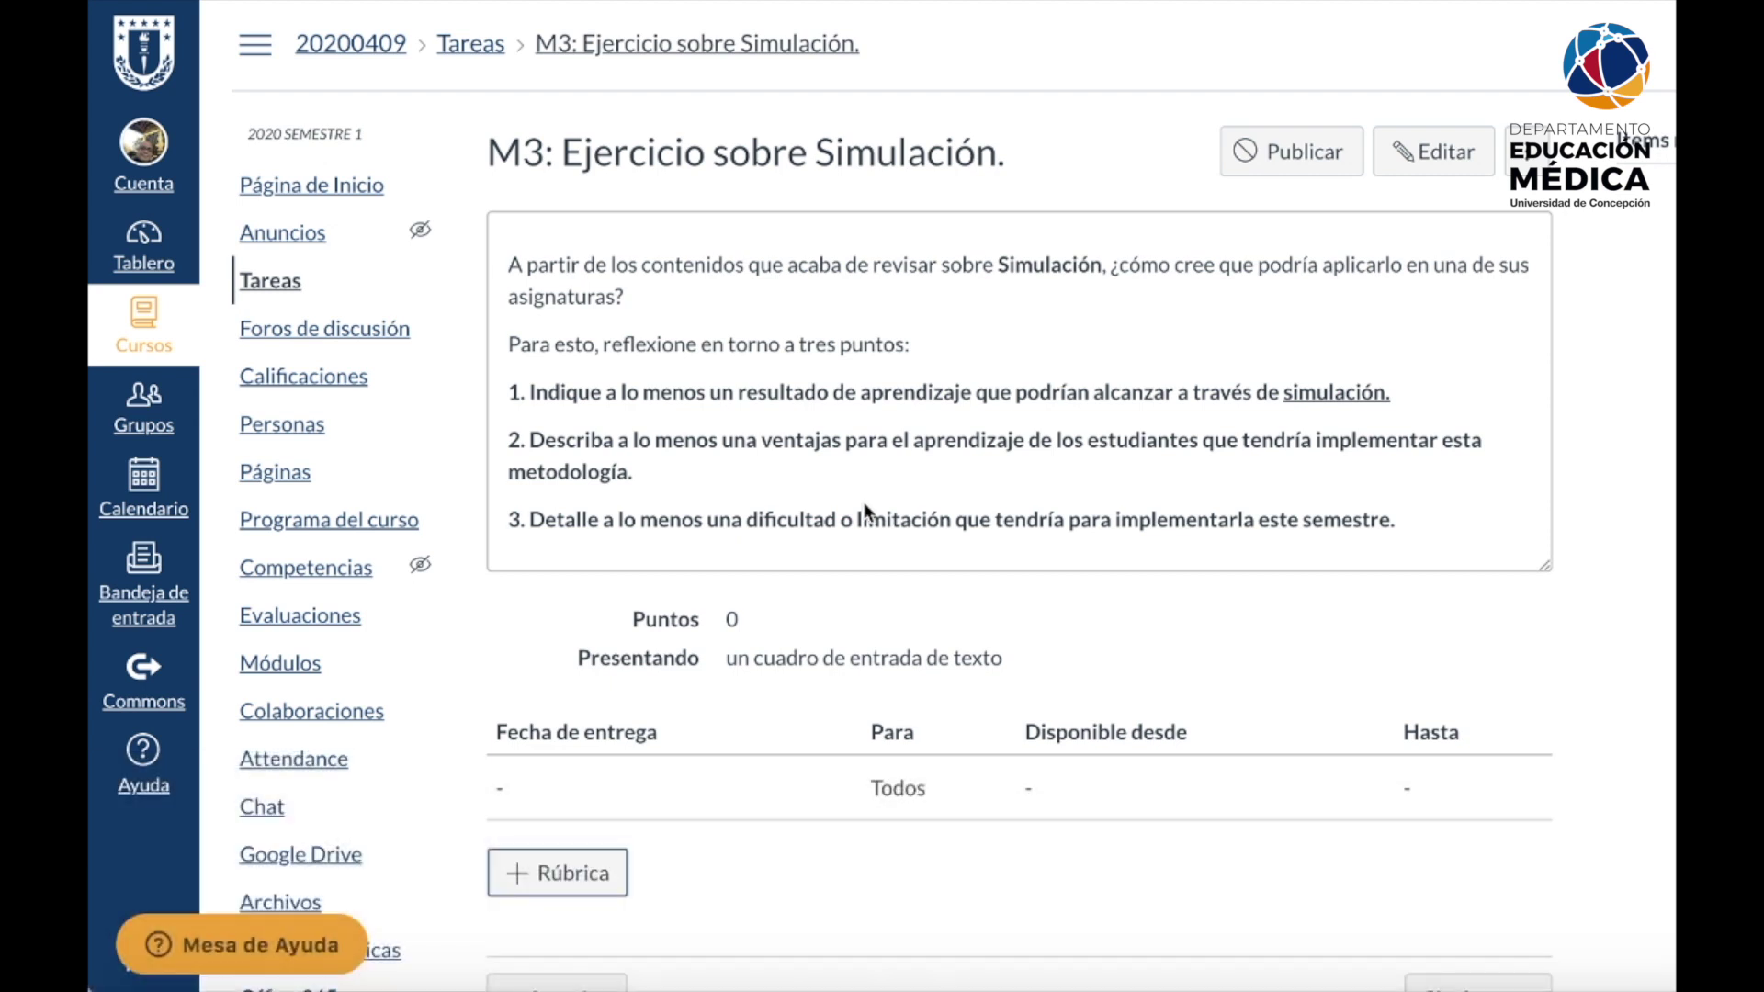
- Start a new rubric for the assignment
{"action": "left_click", "coordinate": [570, 873]}
{"action": "scroll", "coordinate": [691, 787], "scroll_direction": "down", "scroll_amount": 2}
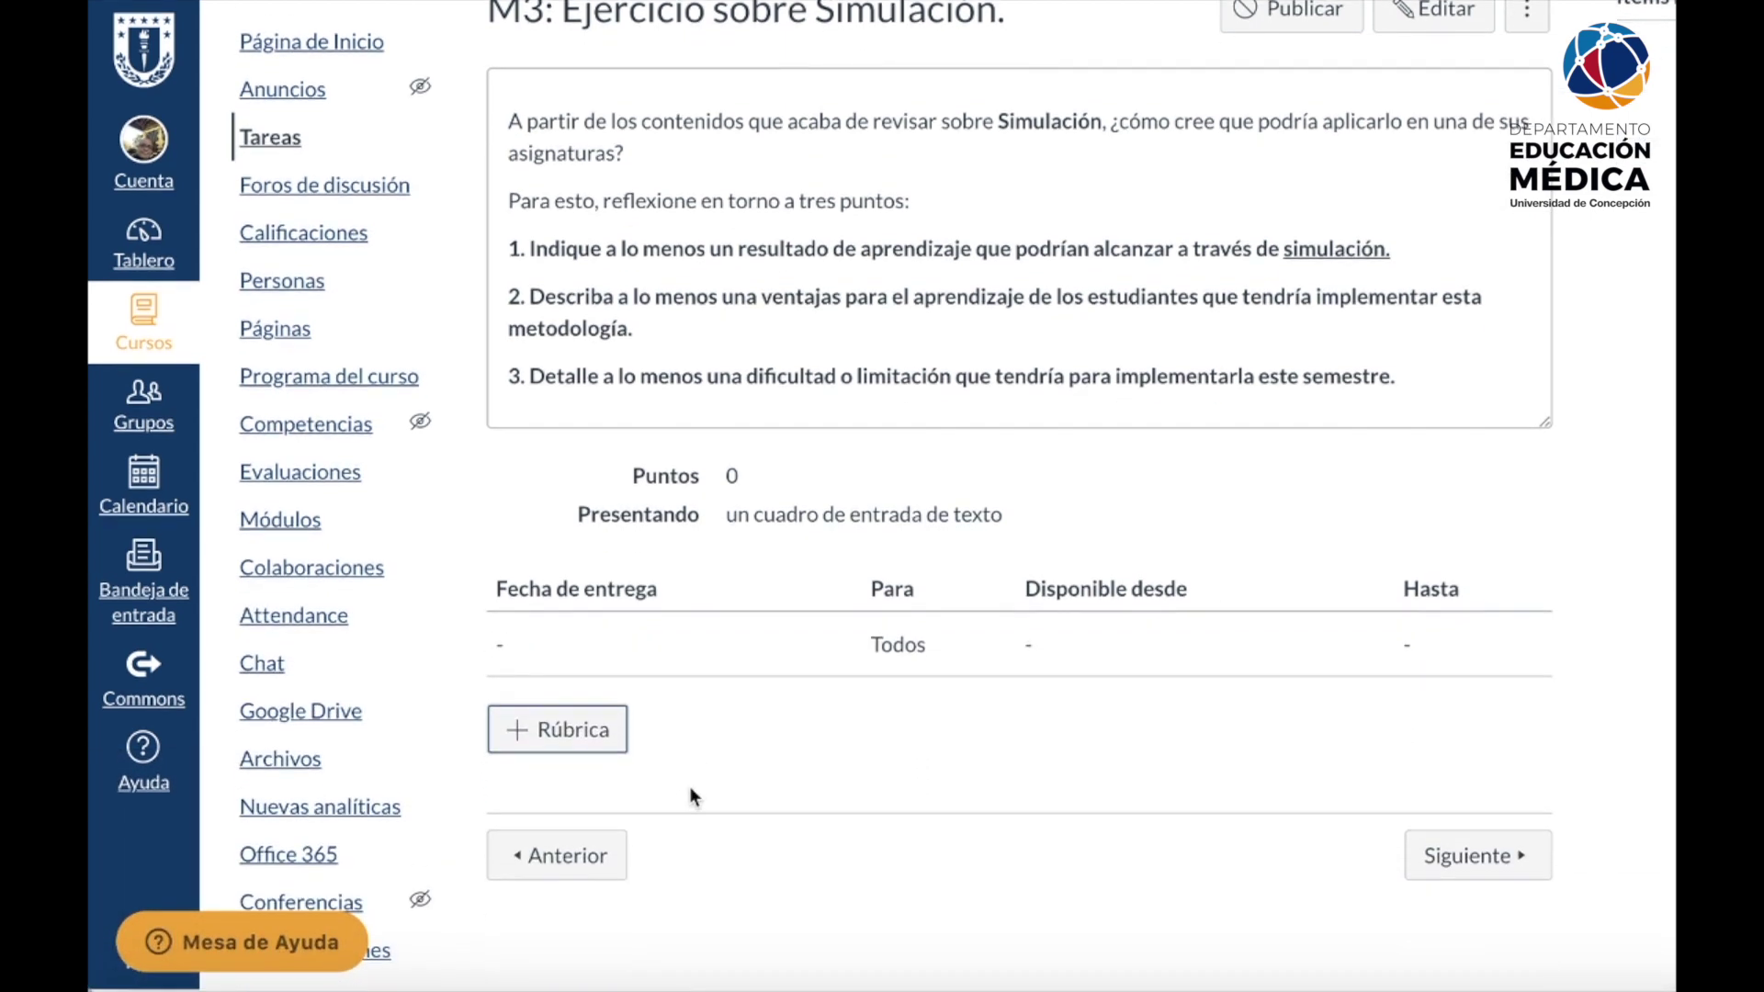
{"action": "left_click", "coordinate": [551, 732]}
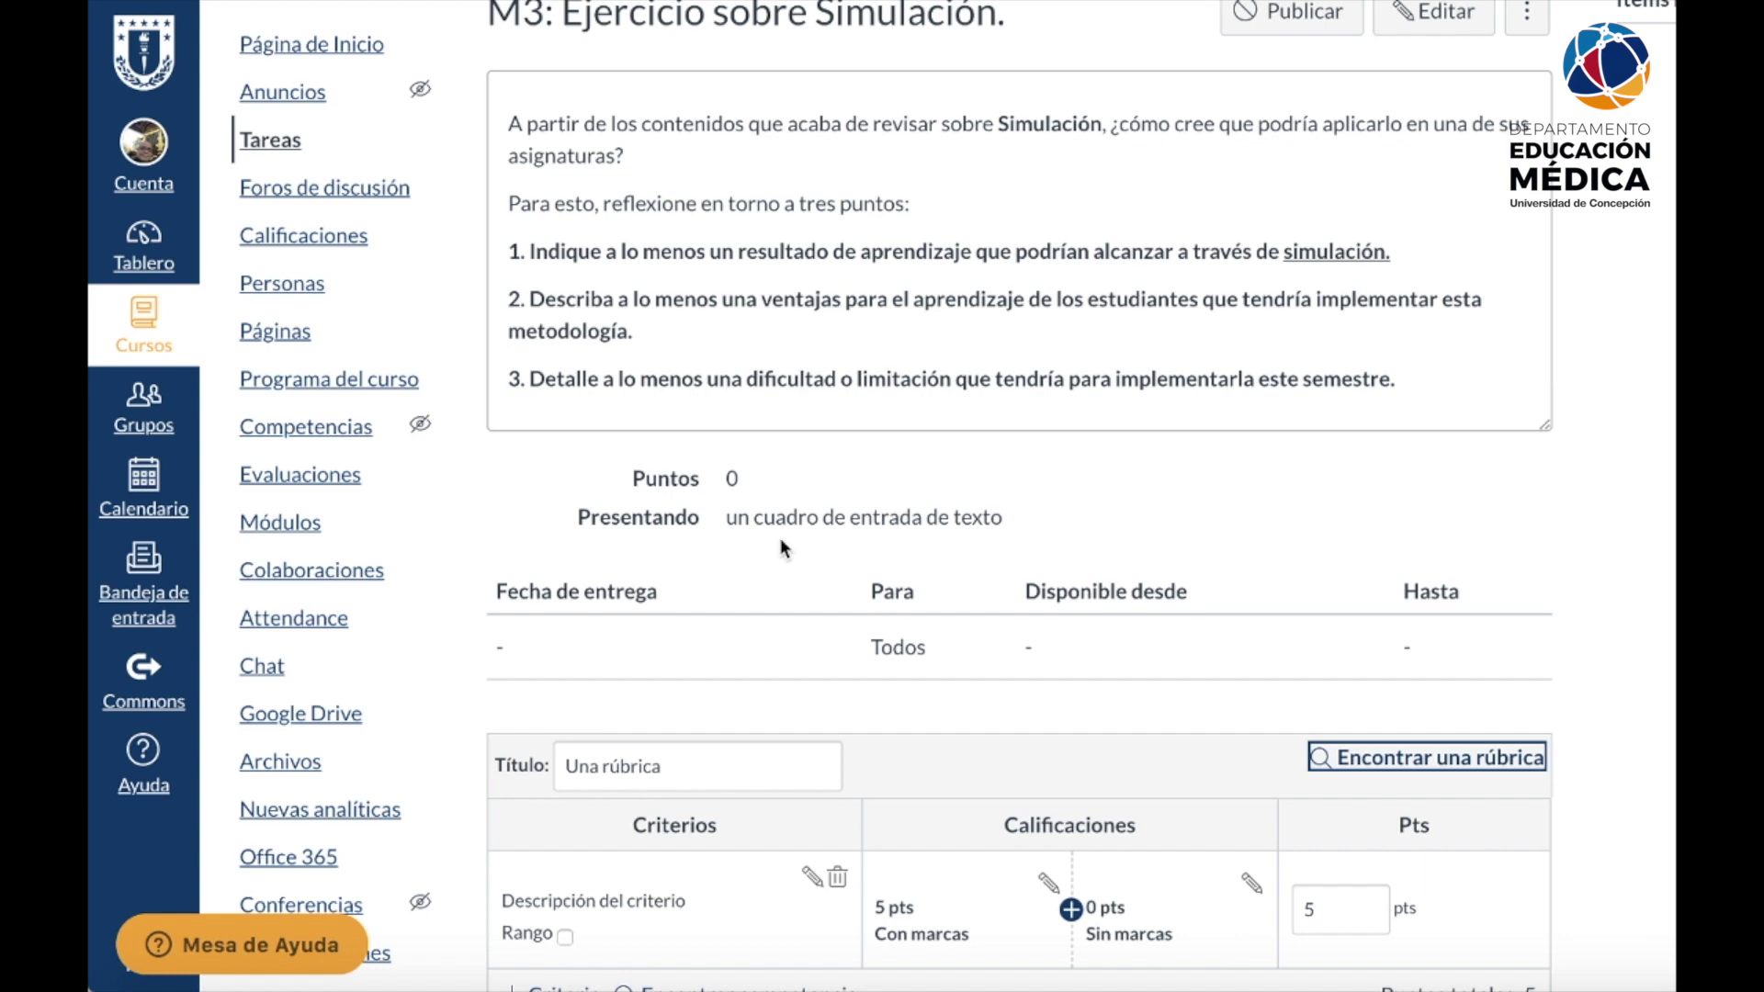
{"action": "scroll", "coordinate": [732, 590], "scroll_direction": "down", "scroll_amount": 5}
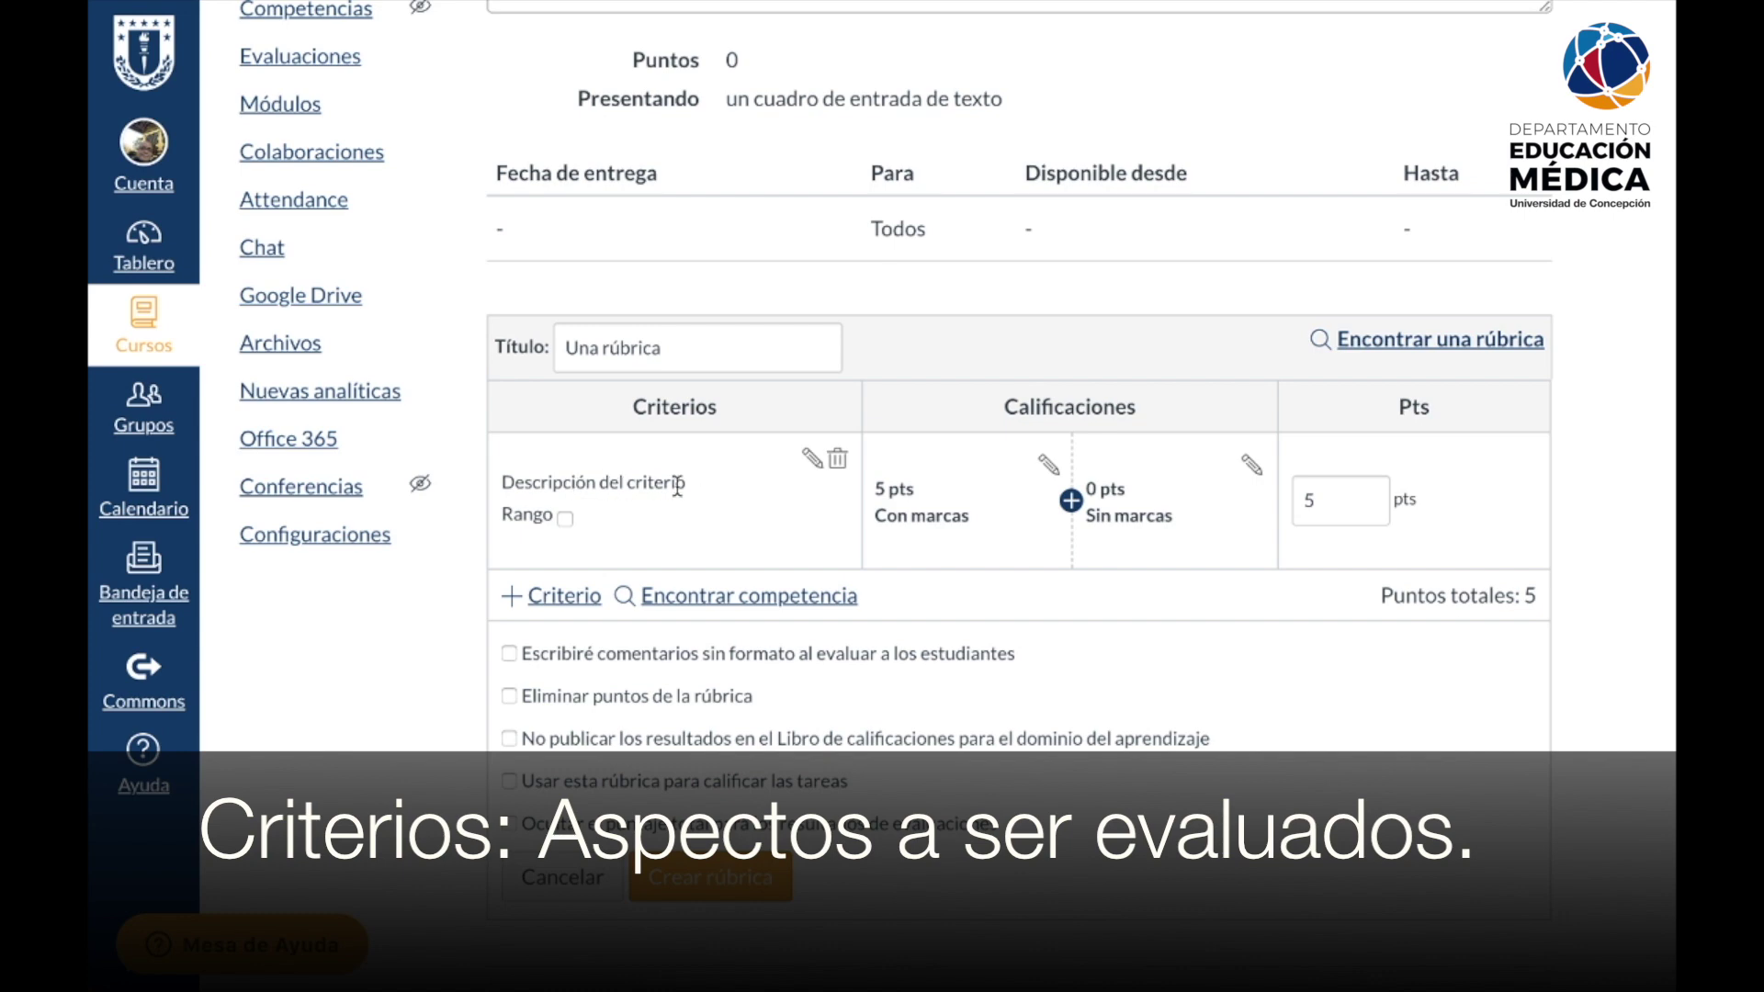
{"action": "left_click_drag", "start_coordinate": [680, 484], "coordinate": [501, 482]}
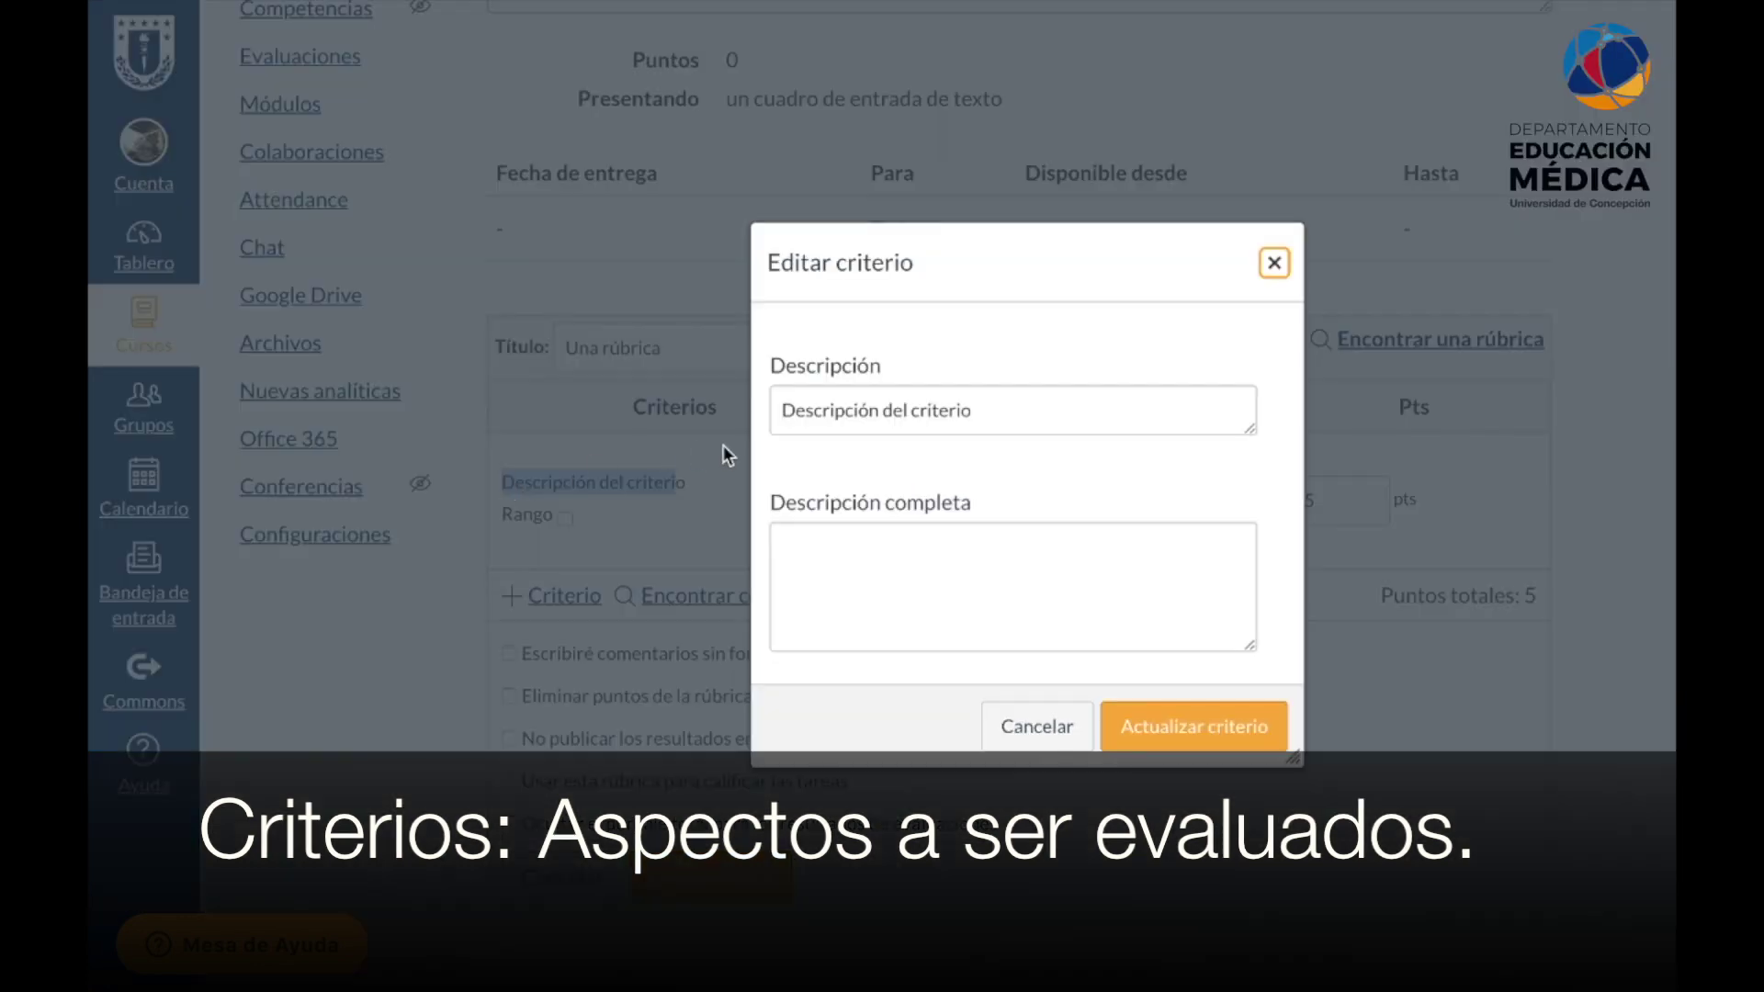
{"action": "left_click", "coordinate": [1274, 264]}
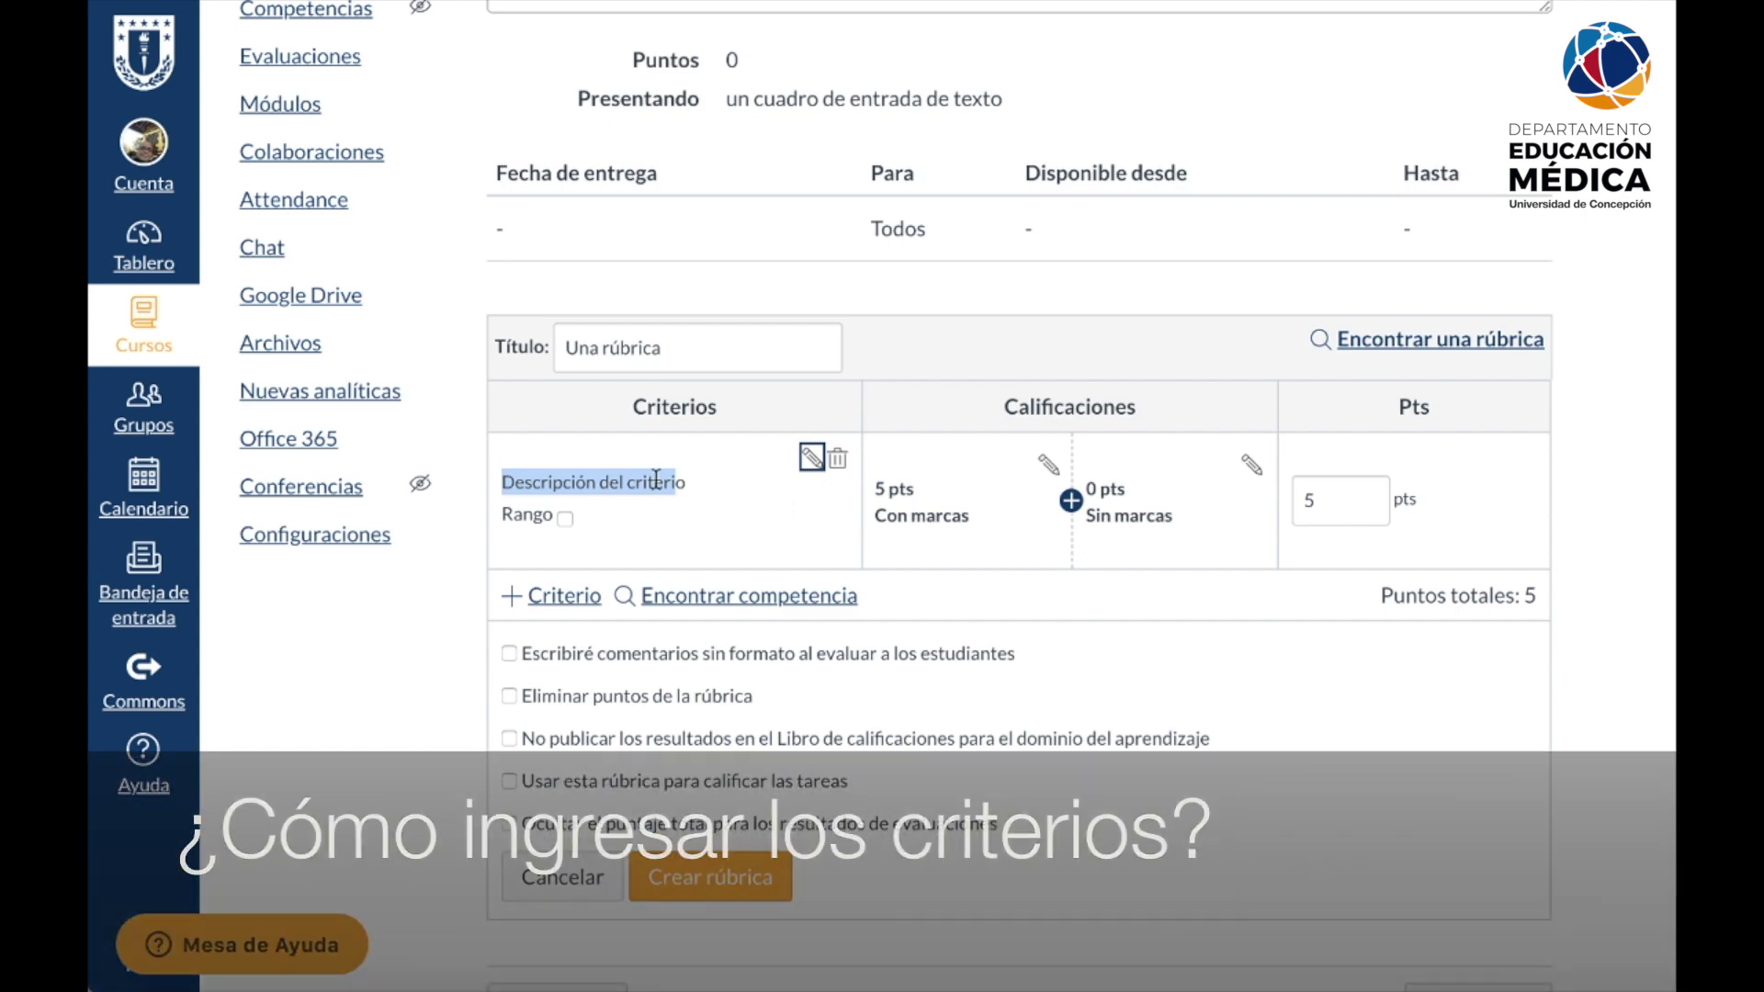
{"action": "left_click", "coordinate": [597, 466]}
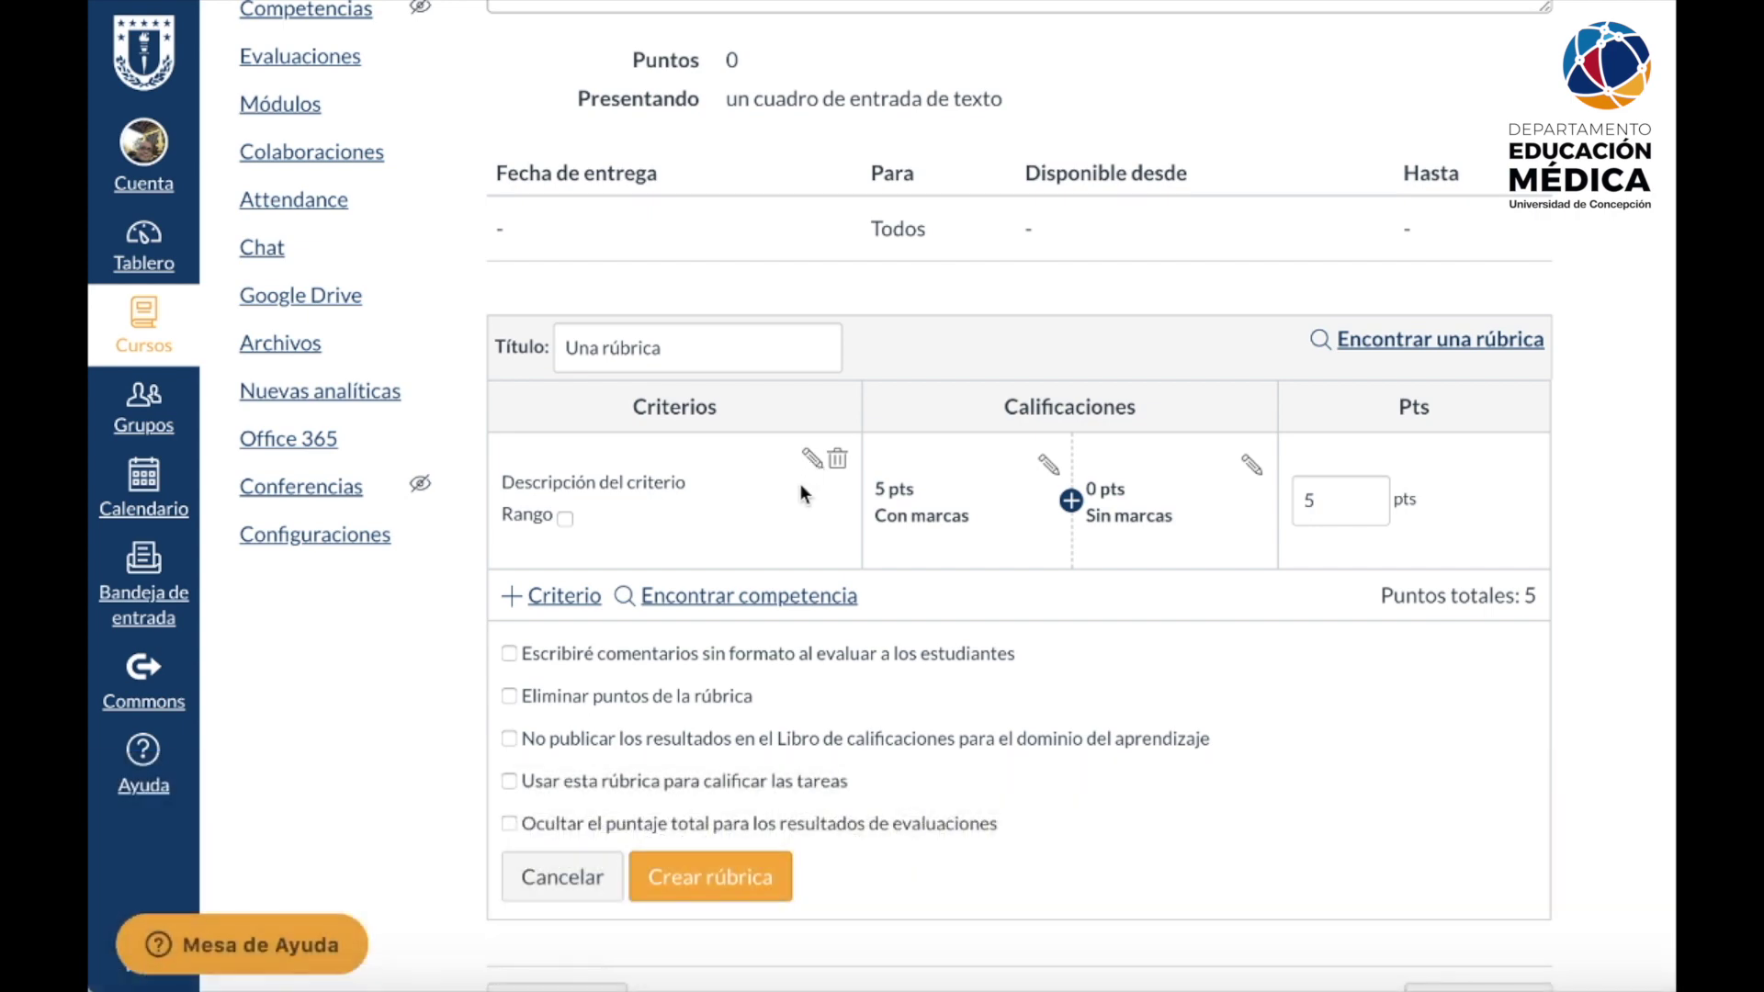
- Review the assignment's three instructions and set the first rubric criterion's description to "Indicación de resultados de aprendizaje."
{"action": "scroll", "coordinate": [802, 484], "scroll_direction": "up", "scroll_amount": 6}
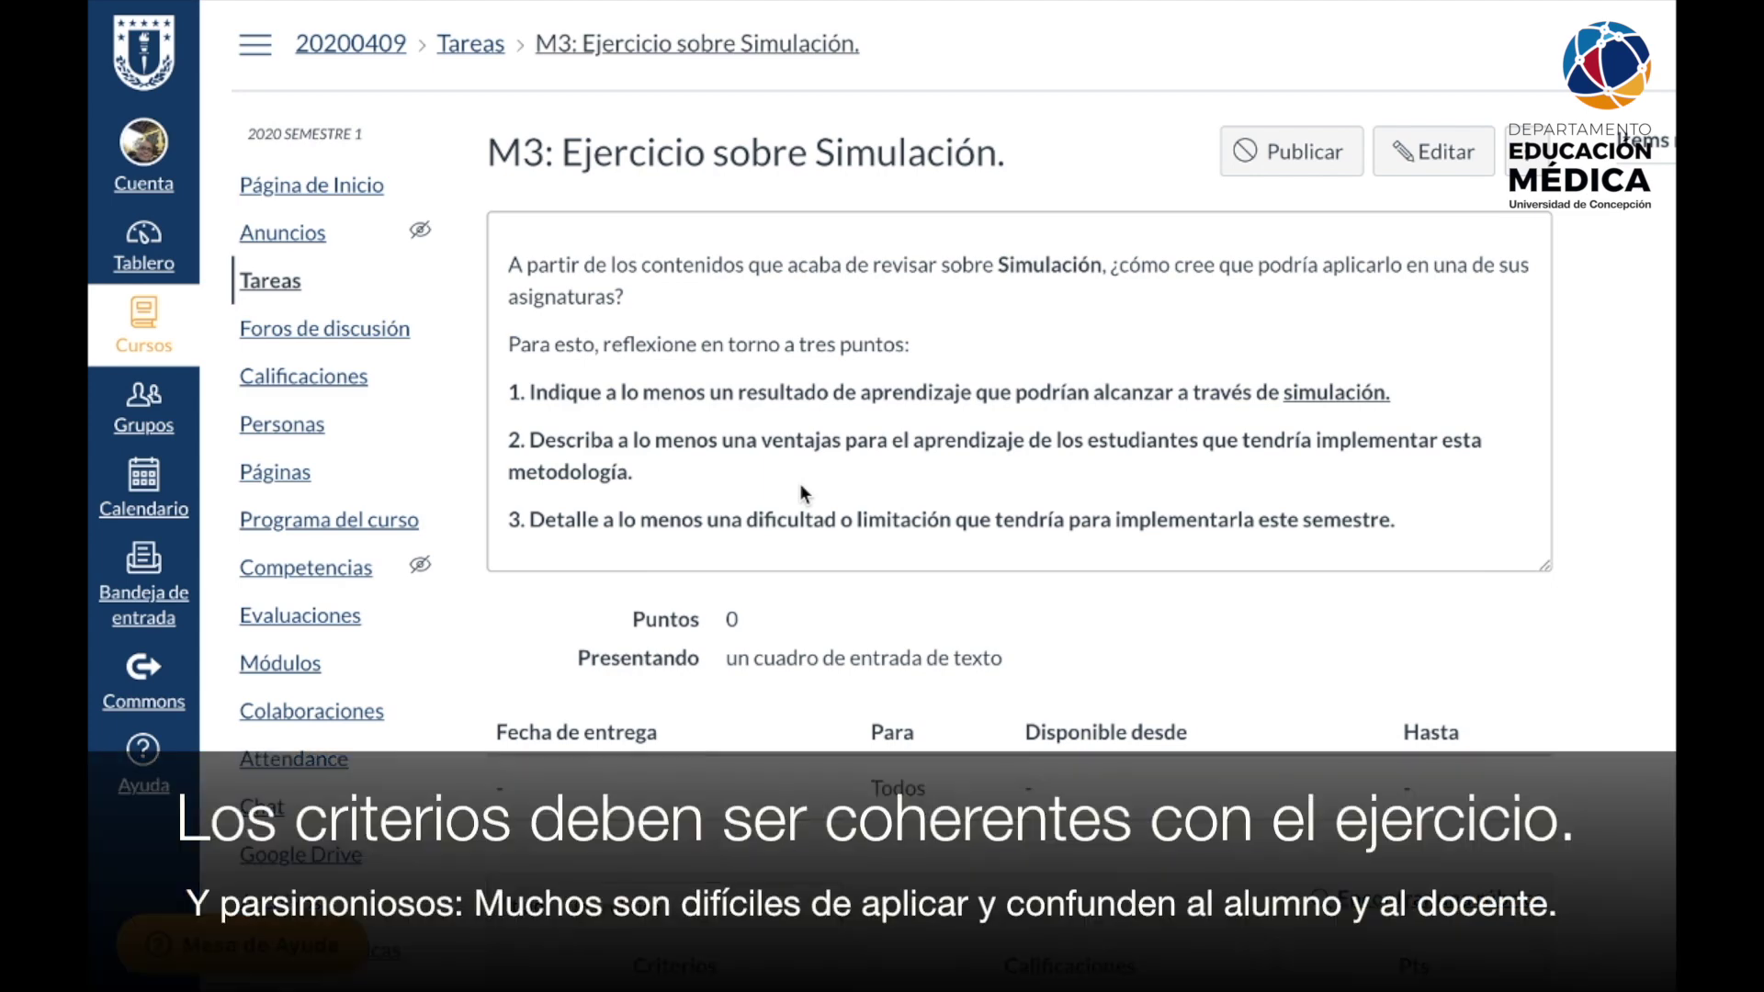
{"action": "left_click_drag", "start_coordinate": [510, 392], "coordinate": [1432, 413]}
{"action": "left_click_drag", "start_coordinate": [634, 473], "coordinate": [510, 451]}
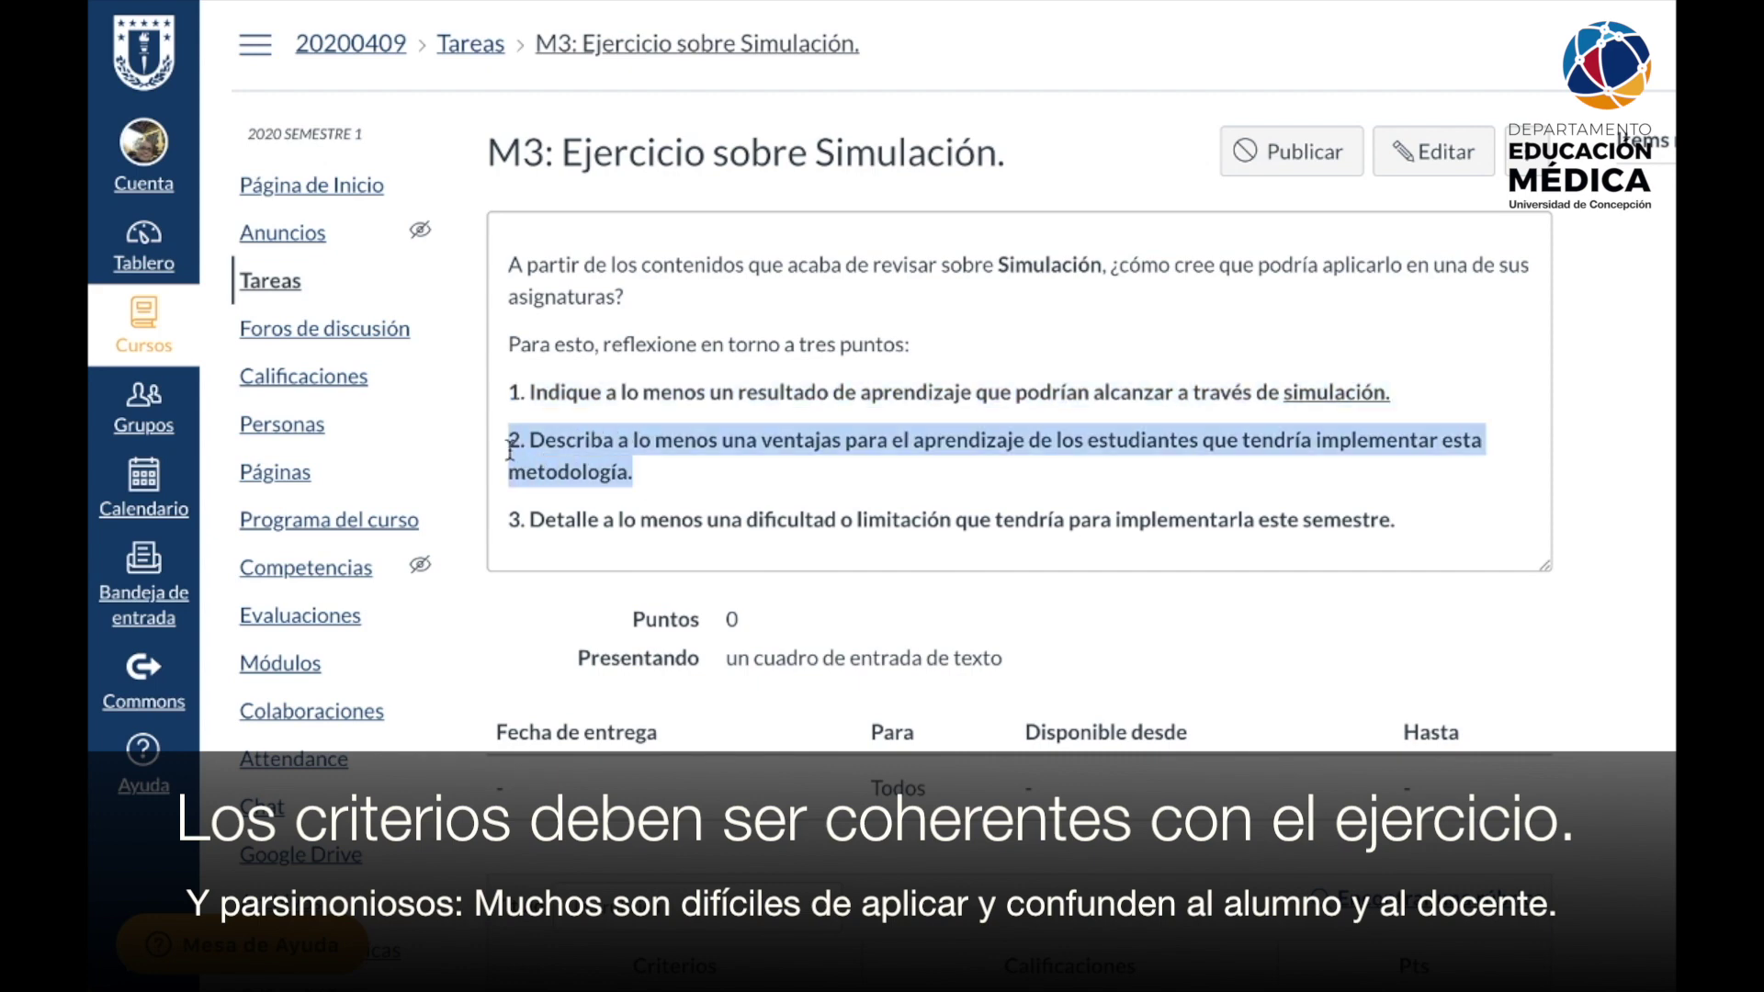
{"action": "left_click_drag", "start_coordinate": [506, 521], "coordinate": [1402, 529]}
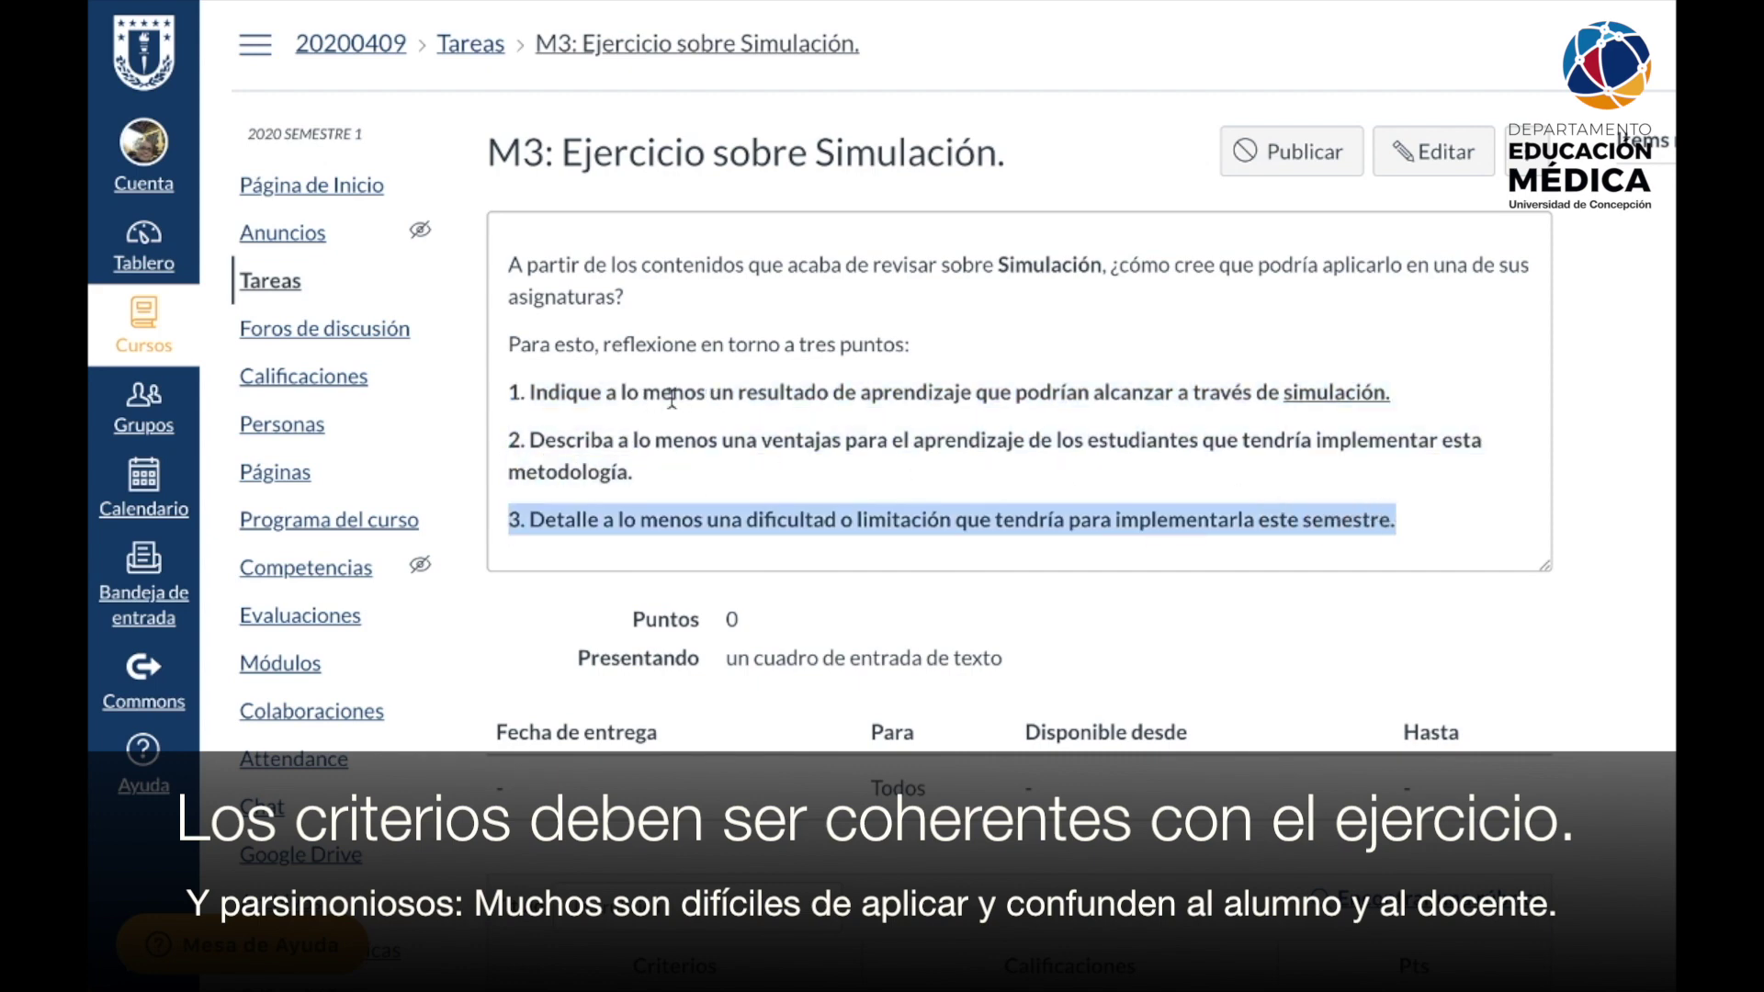
{"action": "double_click", "coordinate": [743, 395]}
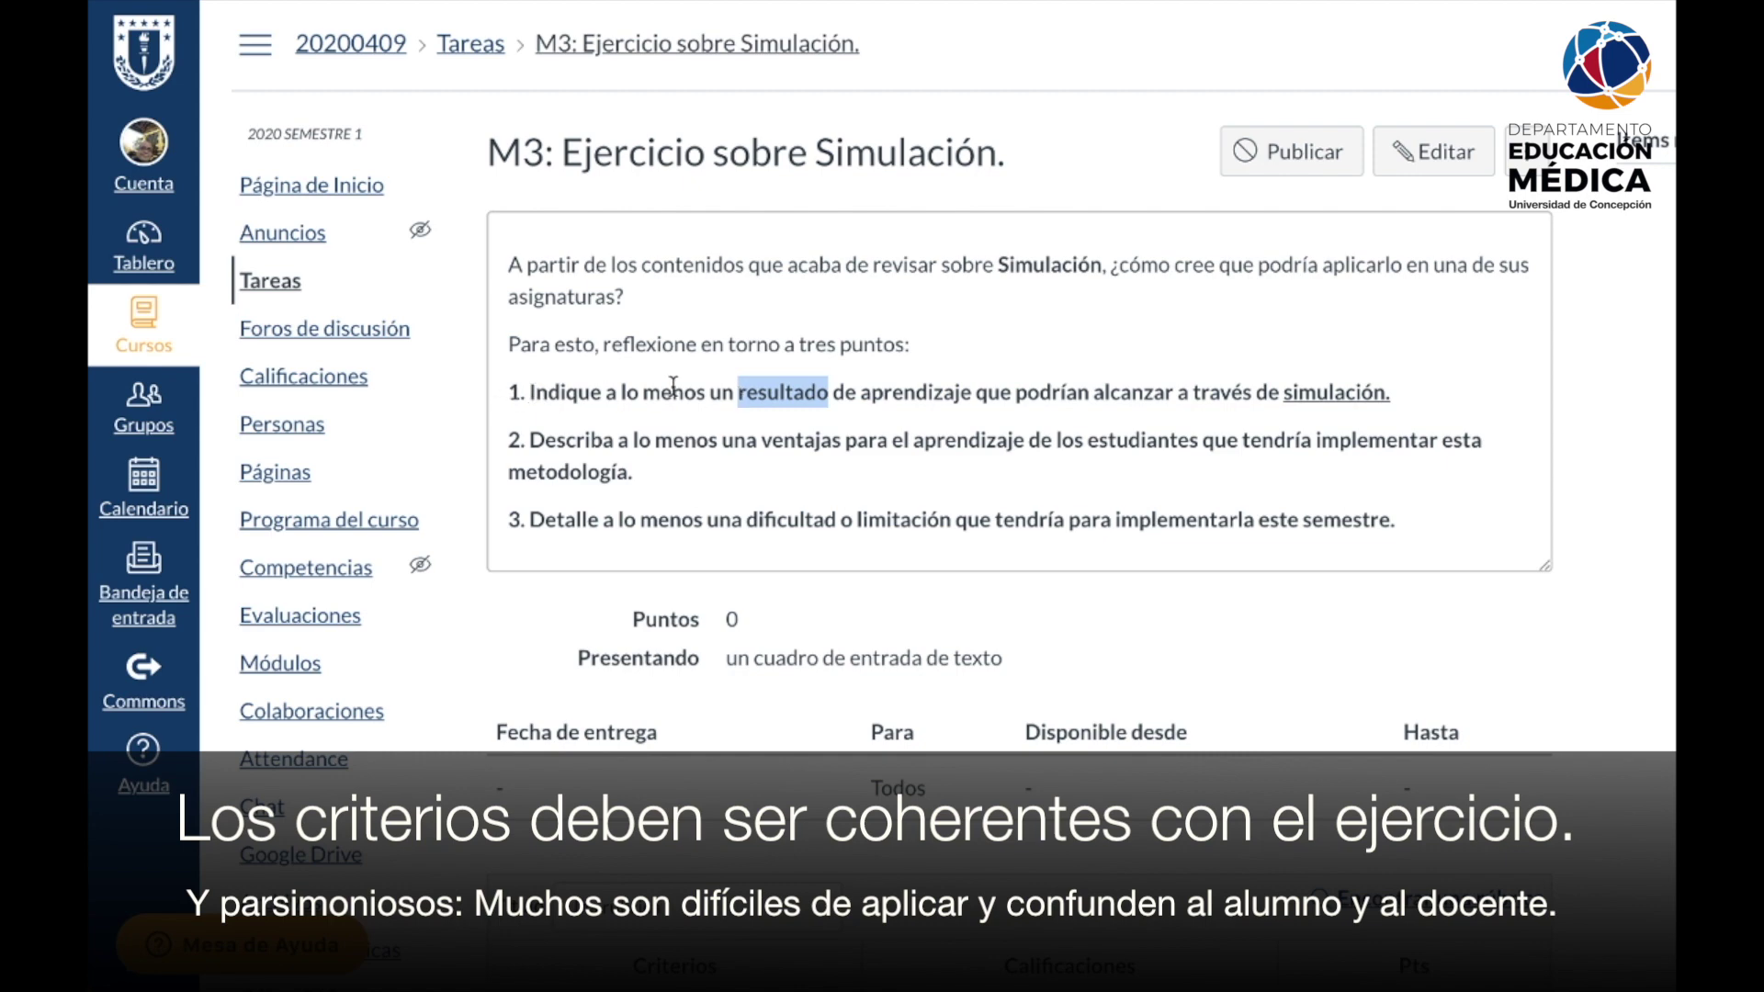
{"action": "scroll", "coordinate": [674, 386], "scroll_direction": "down", "scroll_amount": 5}
{"action": "left_click", "coordinate": [812, 592]}
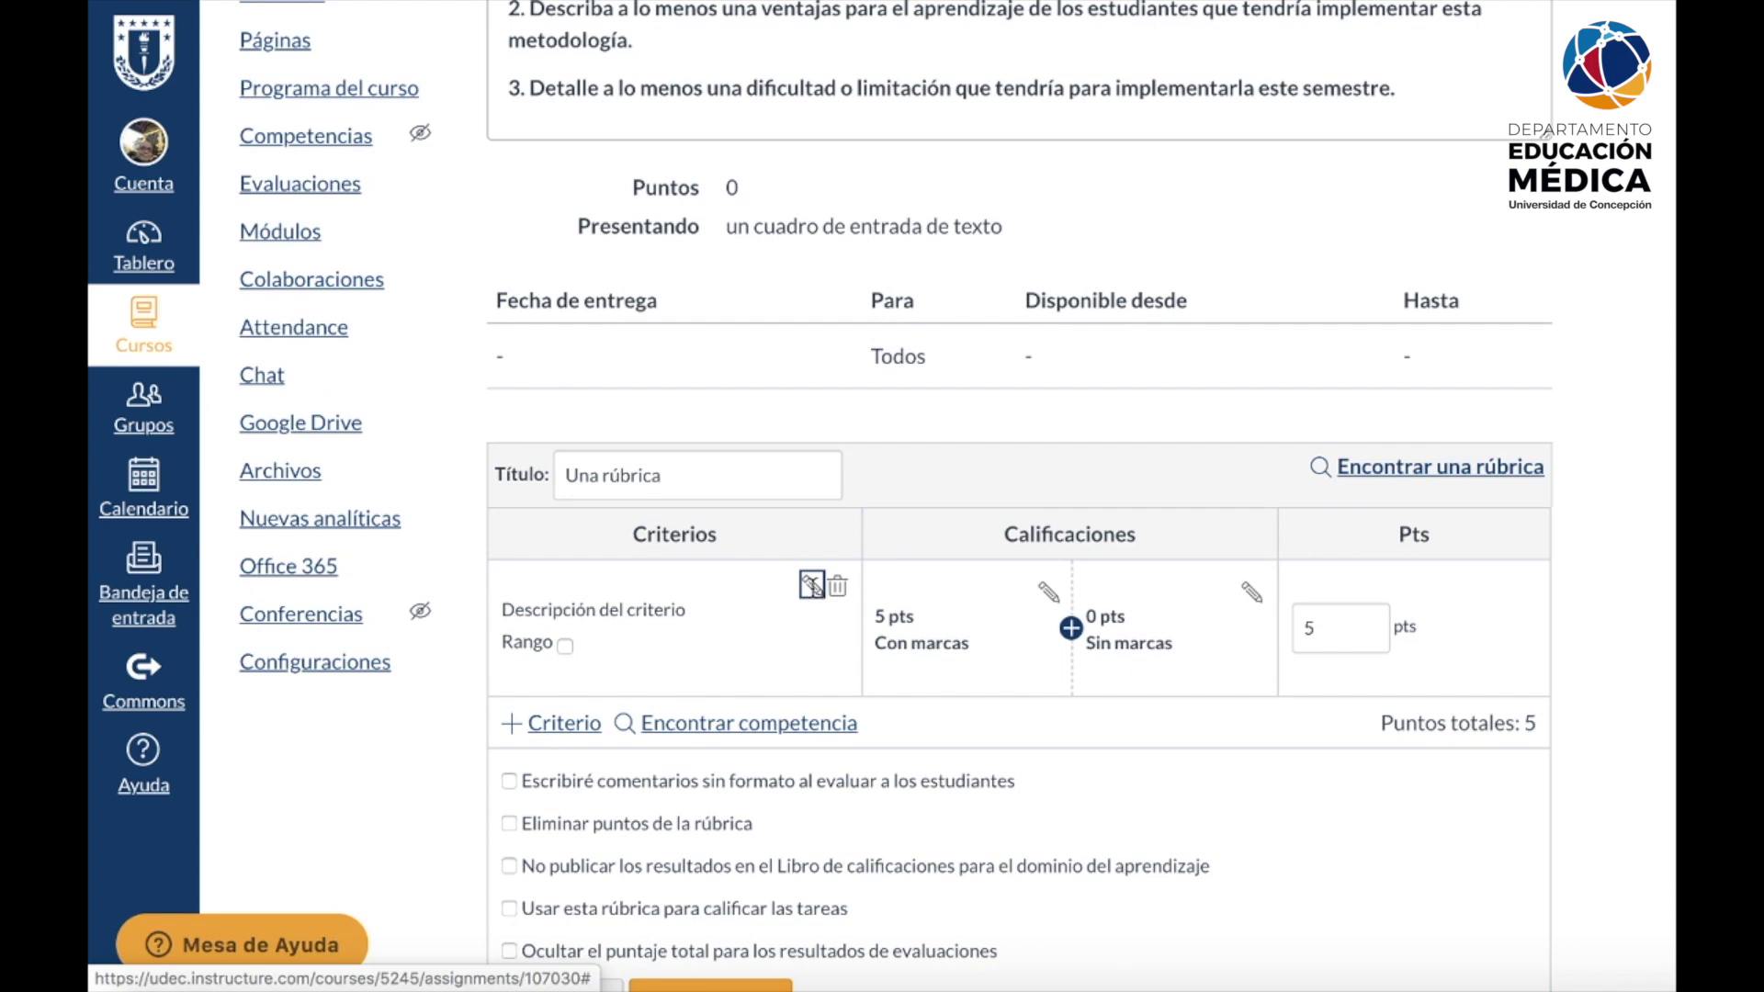
{"action": "triple_click", "coordinate": [835, 464]}
{"action": "type", "text": "In"}
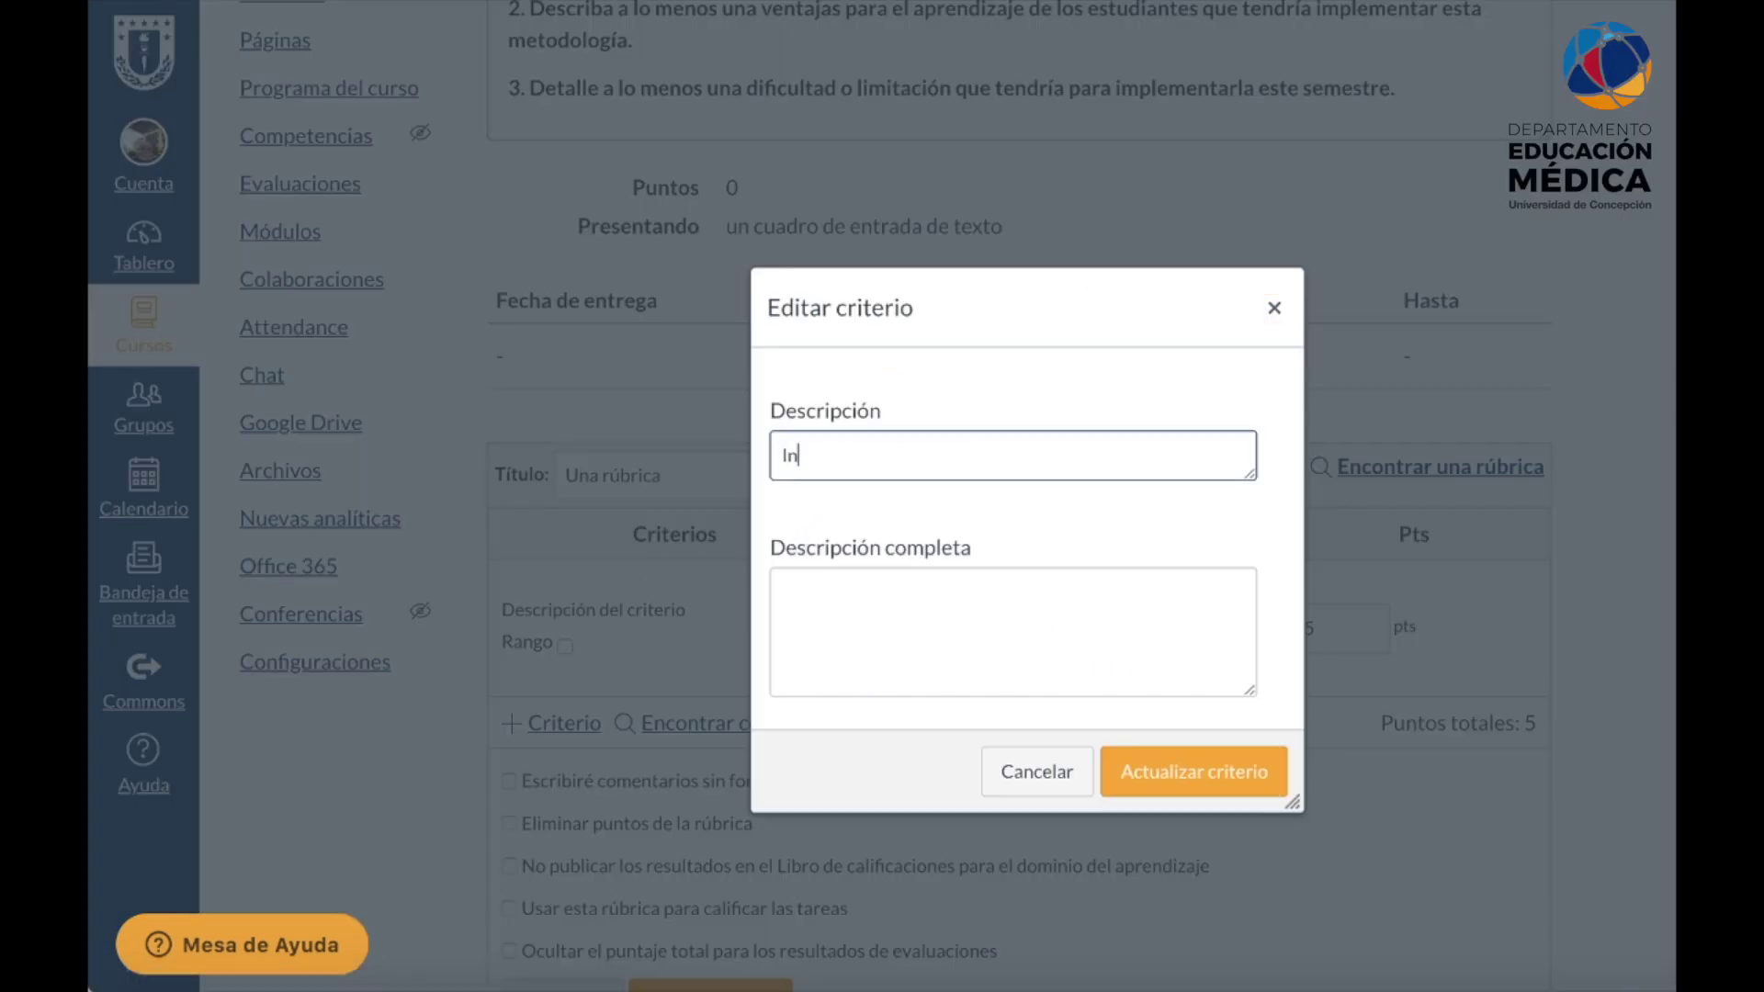
{"action": "type", "text": "dicación de resultados de aprendizaje."}
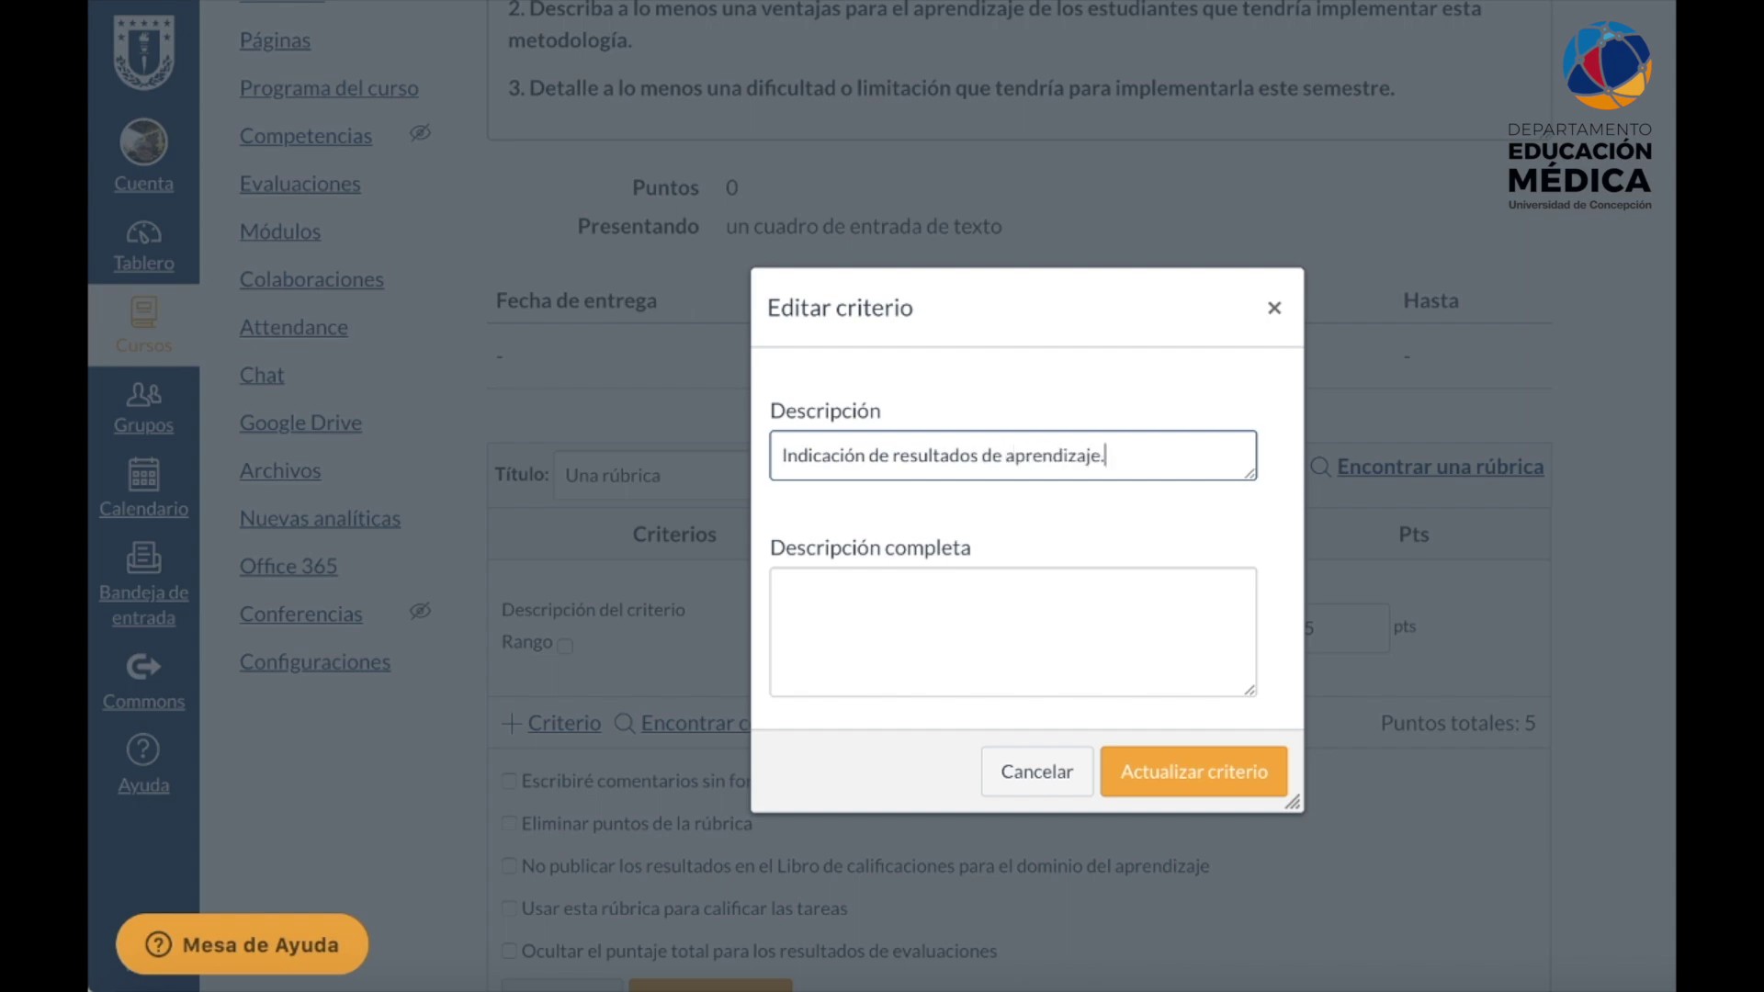
{"action": "left_click", "coordinate": [1159, 781]}
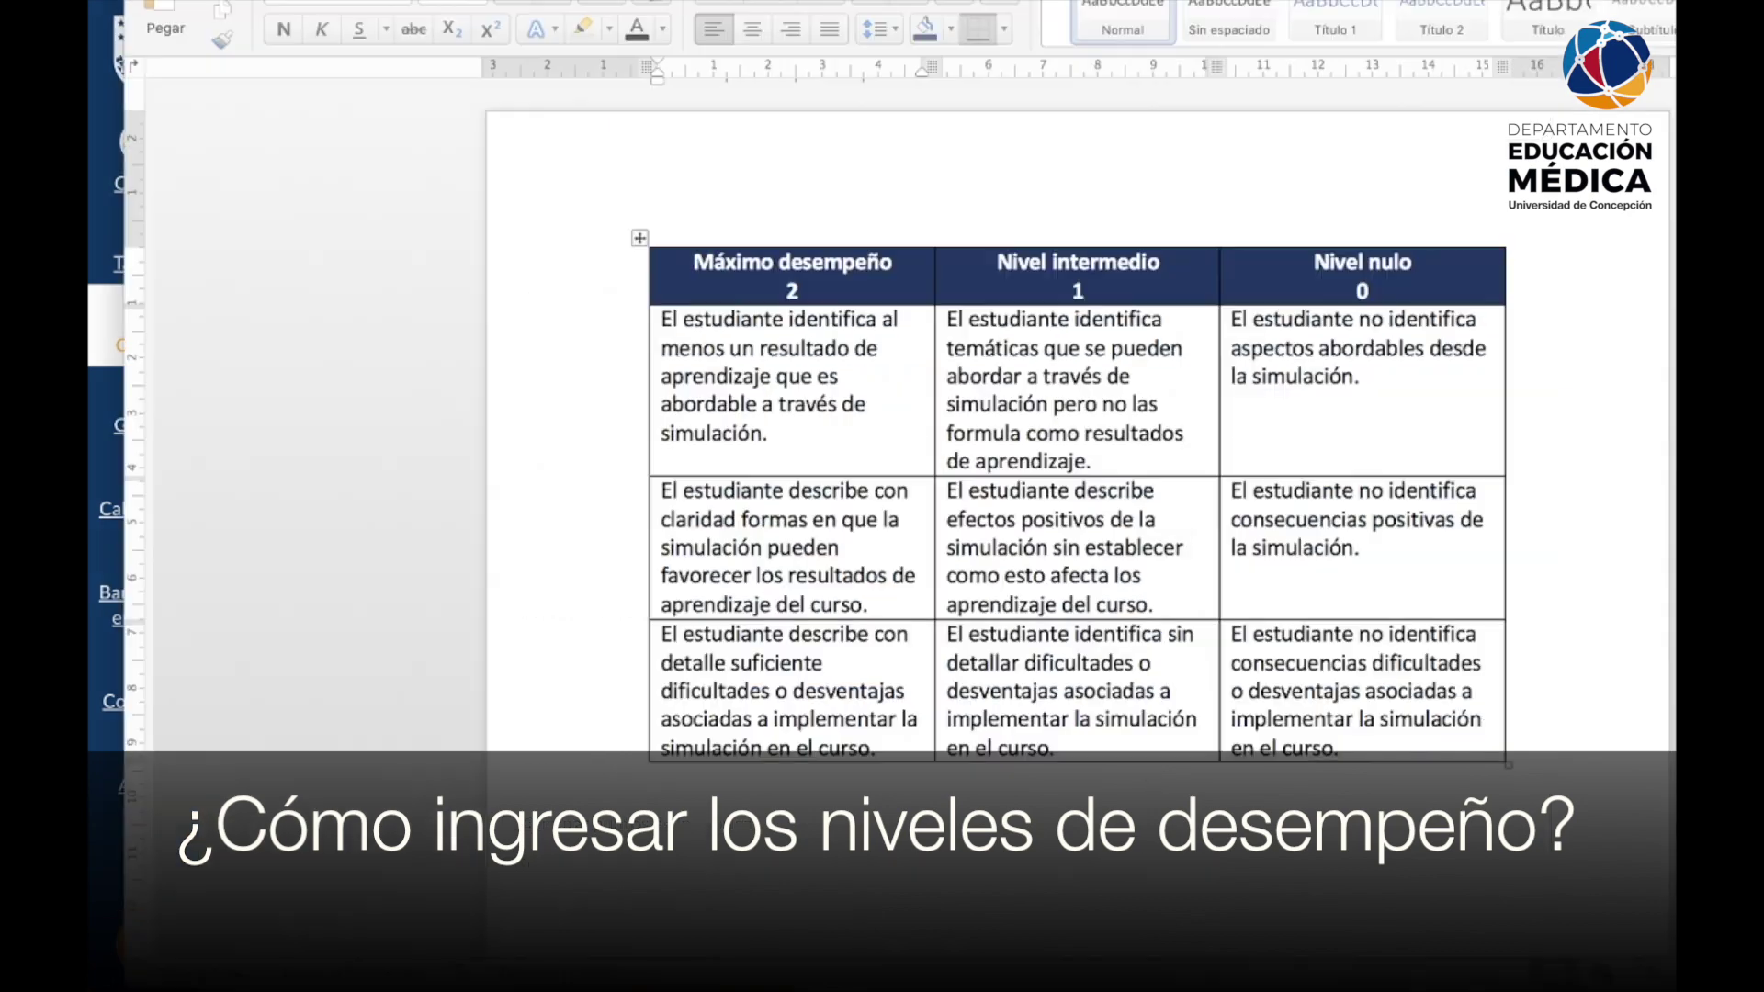
- Copy the "Máximo desempeño" description from the first criterion row of the Word table and return to the rubric
{"action": "triple_click", "coordinate": [763, 377]}
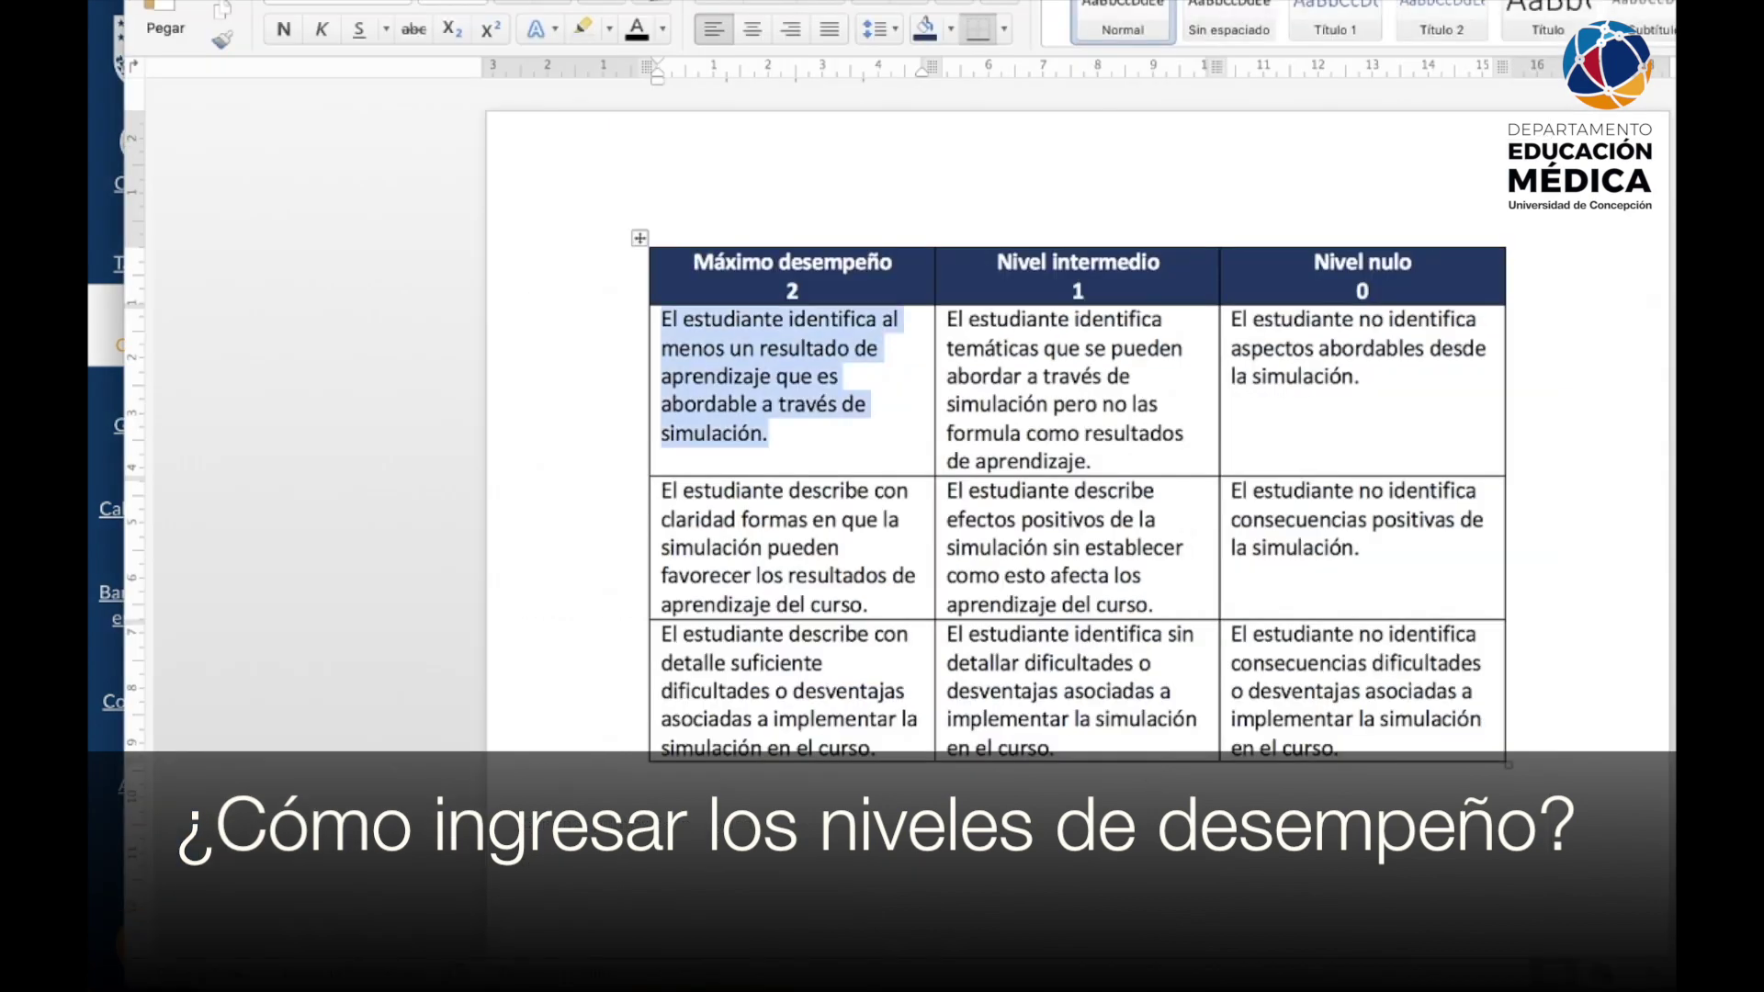
{"action": "left_click", "coordinate": [1342, 609]}
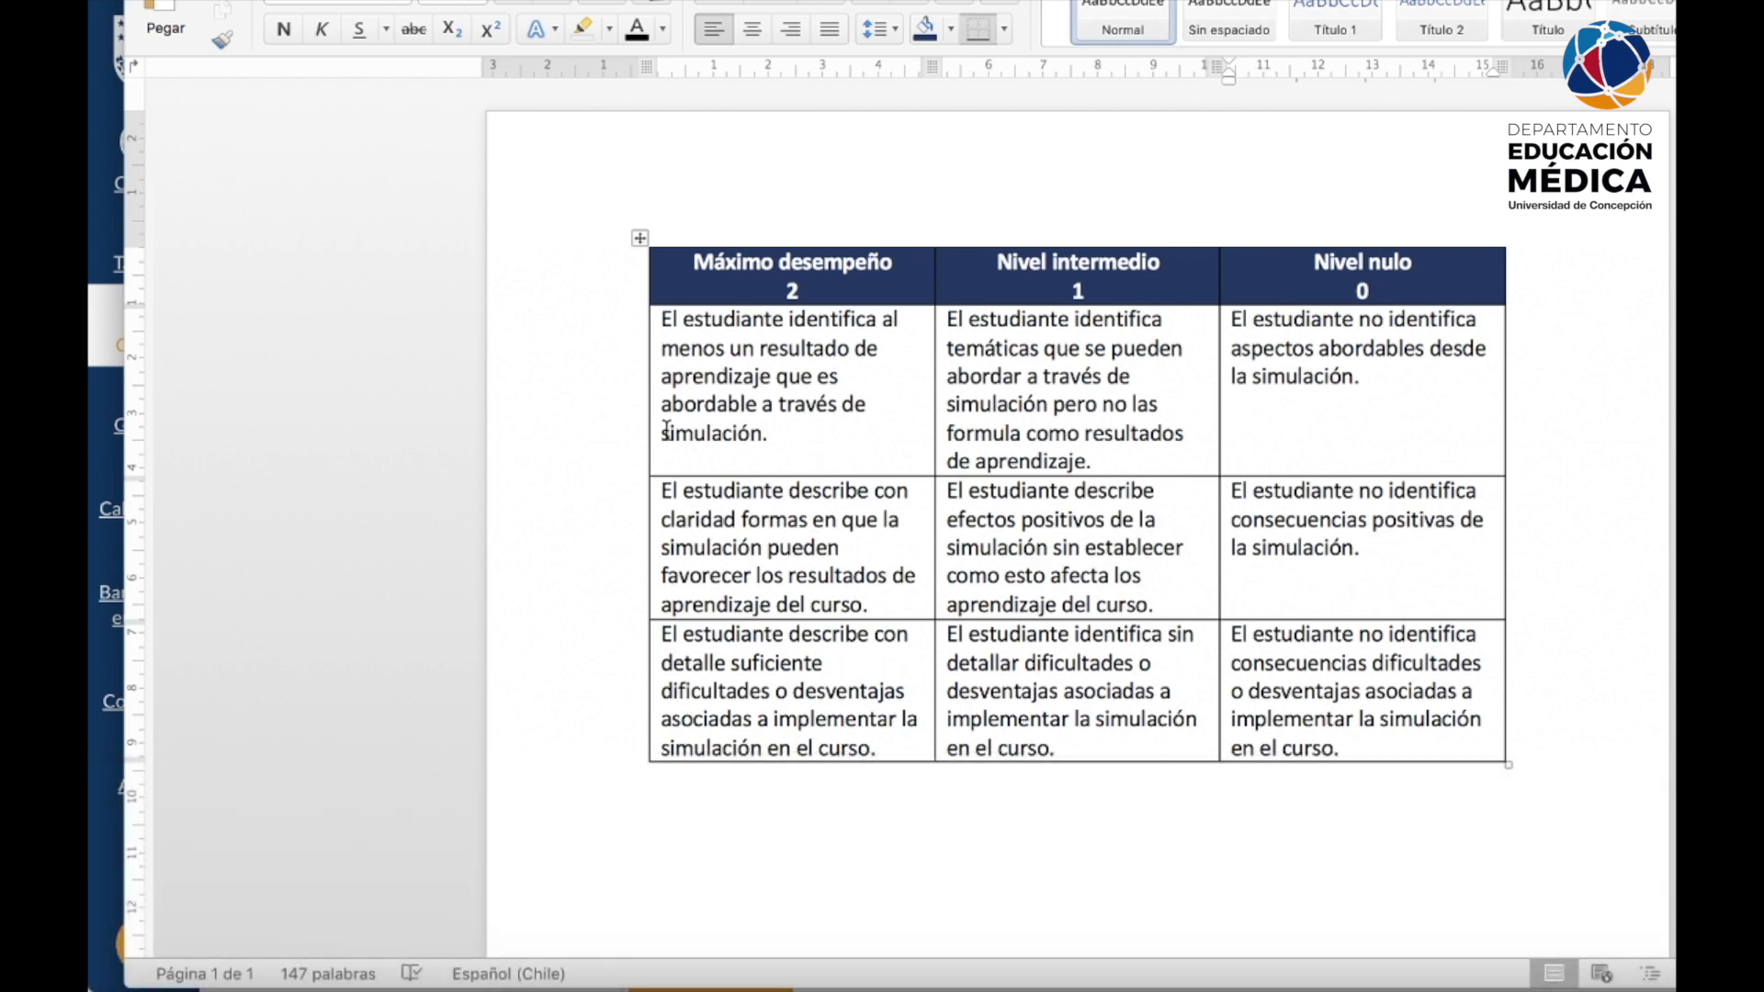
{"action": "left_click", "coordinate": [602, 437]}
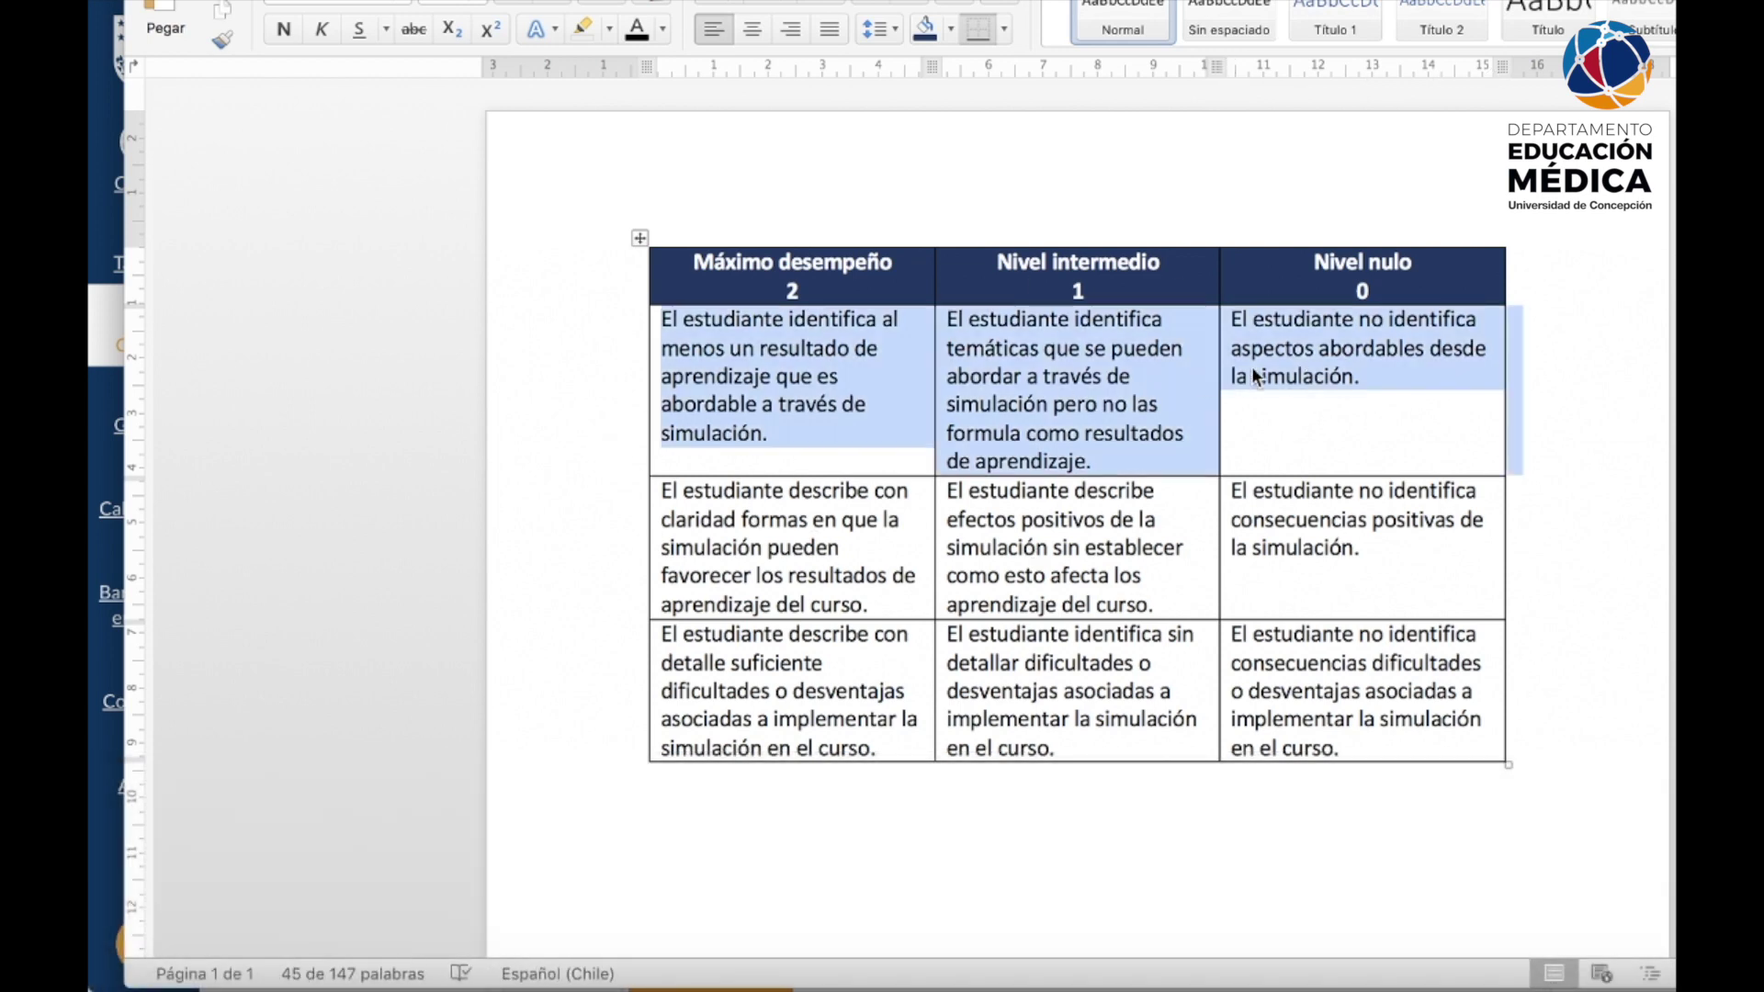
{"action": "left_click", "coordinate": [772, 433]}
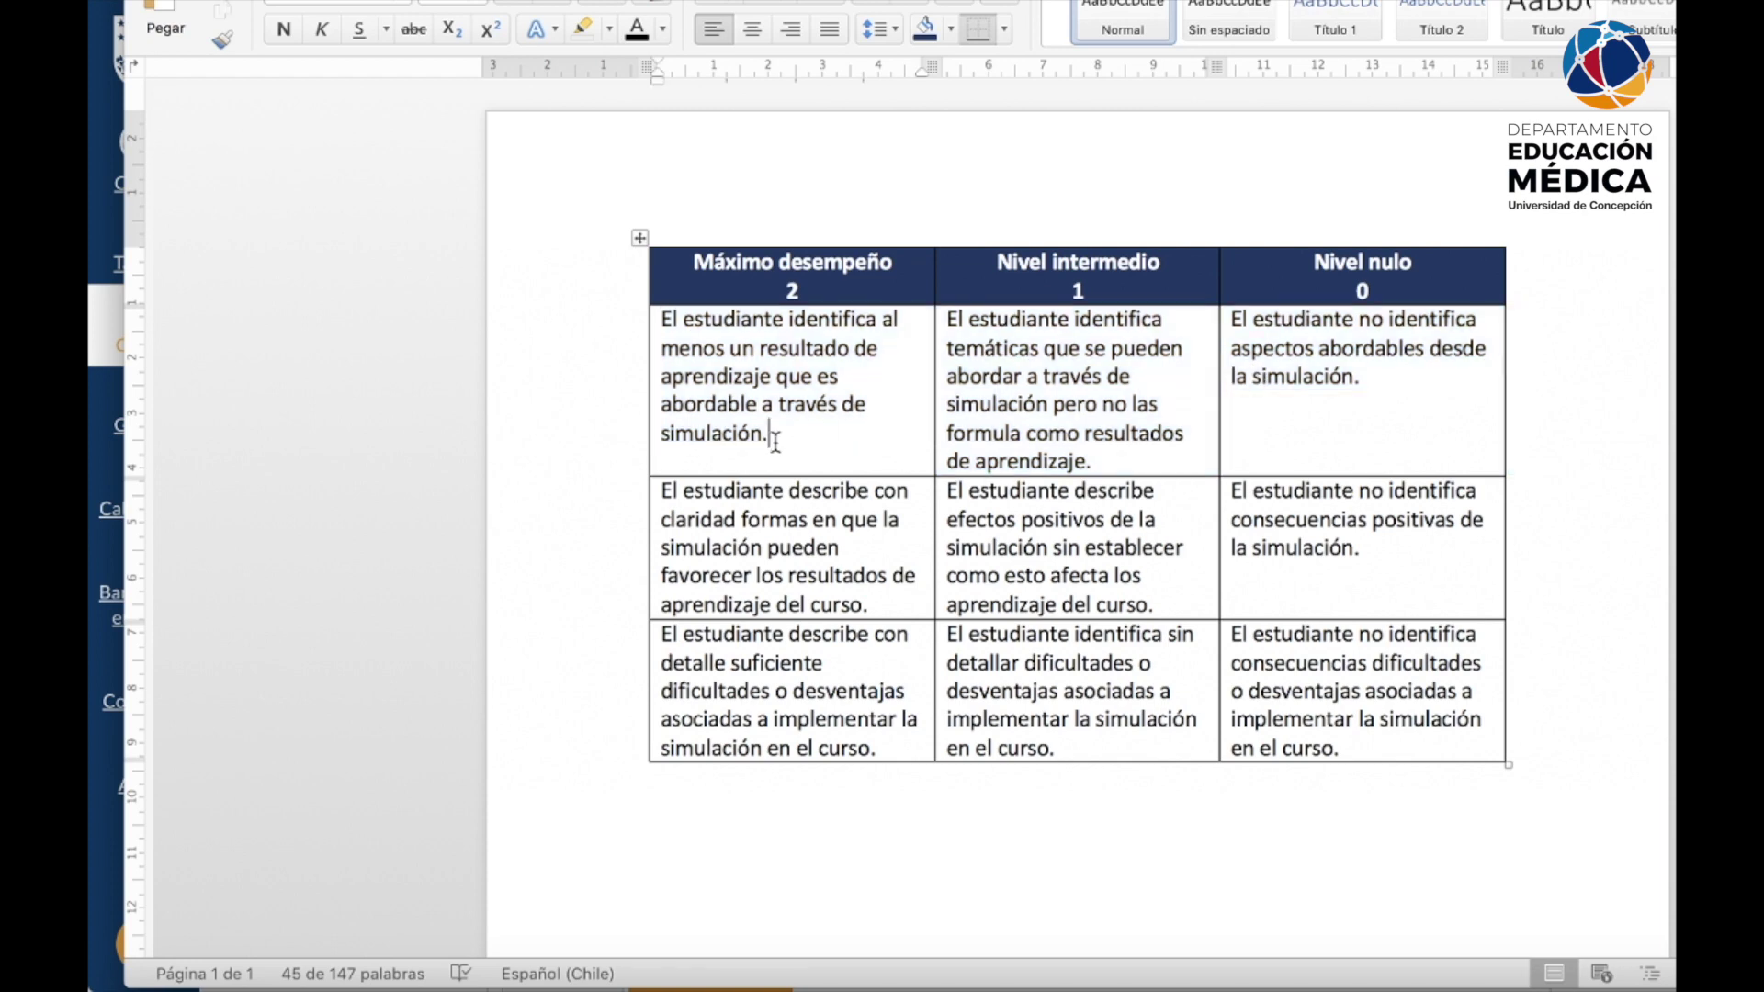
{"action": "left_click_drag", "start_coordinate": [772, 434], "coordinate": [656, 323]}
{"action": "left_click", "coordinate": [92, 893]}
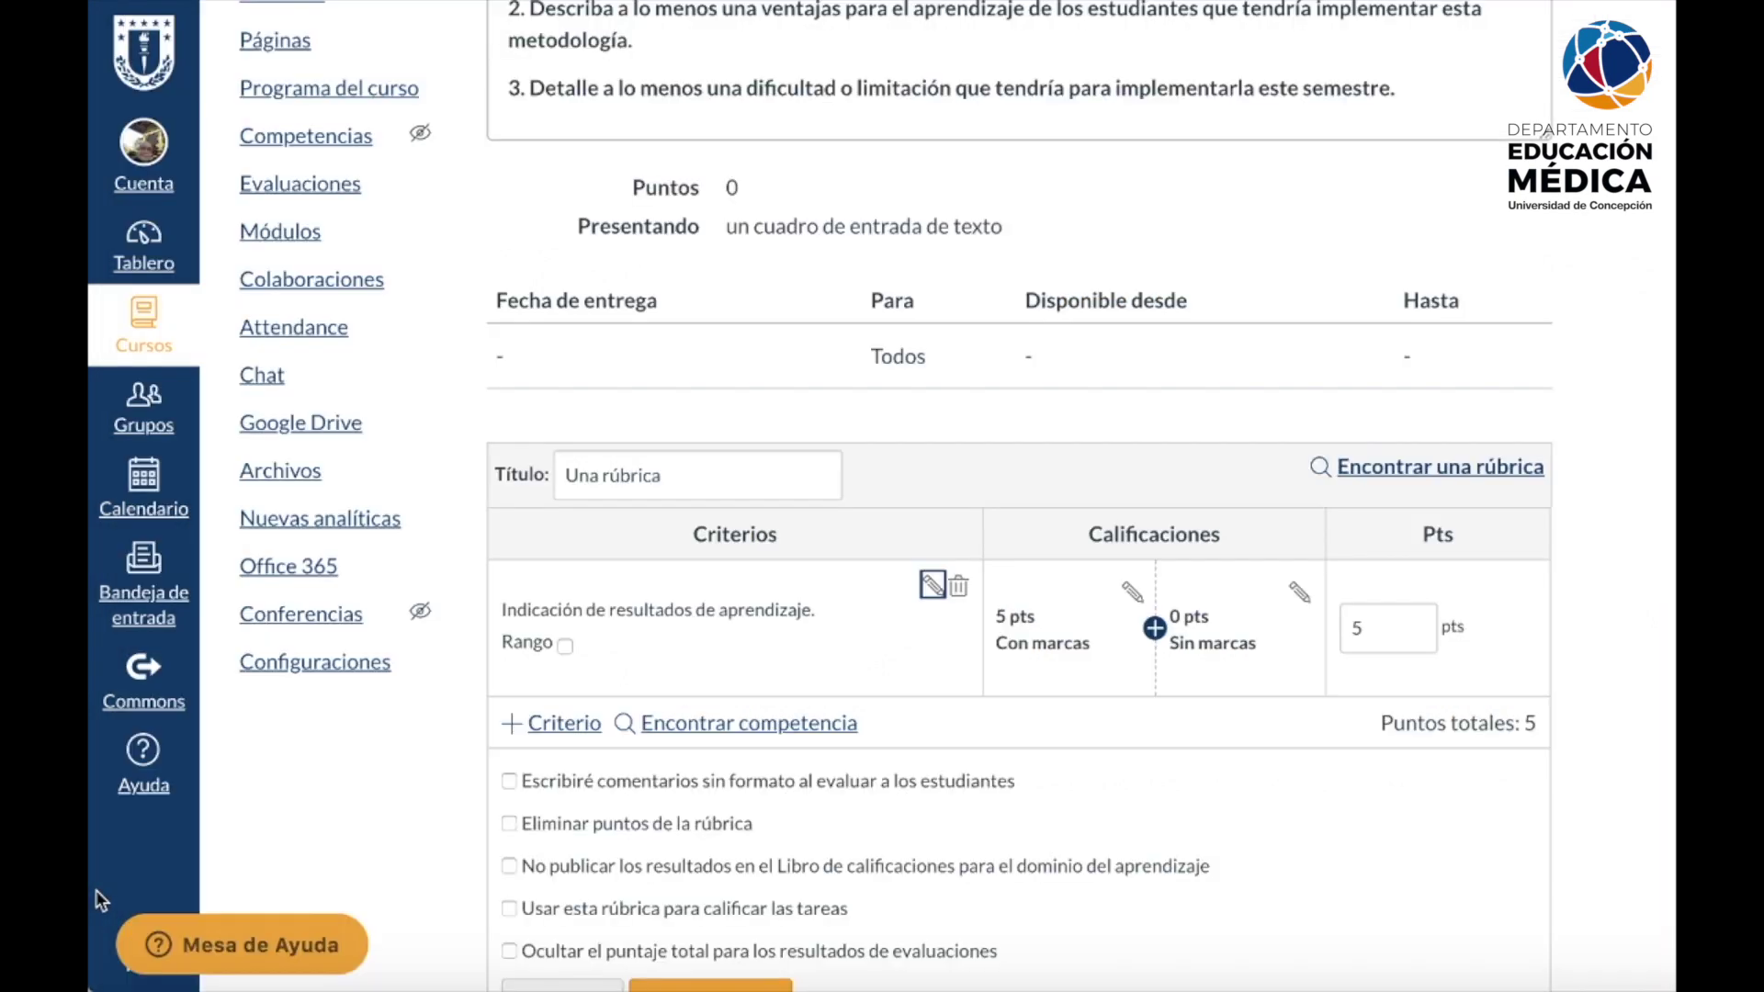
- Set the first criterion's highest rating to 2 points, with the copied "Máximo desempeño" description as its title
{"action": "left_click", "coordinate": [1130, 590]}
{"action": "left_click", "coordinate": [901, 496]}
{"action": "triple_click", "coordinate": [901, 497]}
{"action": "key", "text": "ctrl+v"}
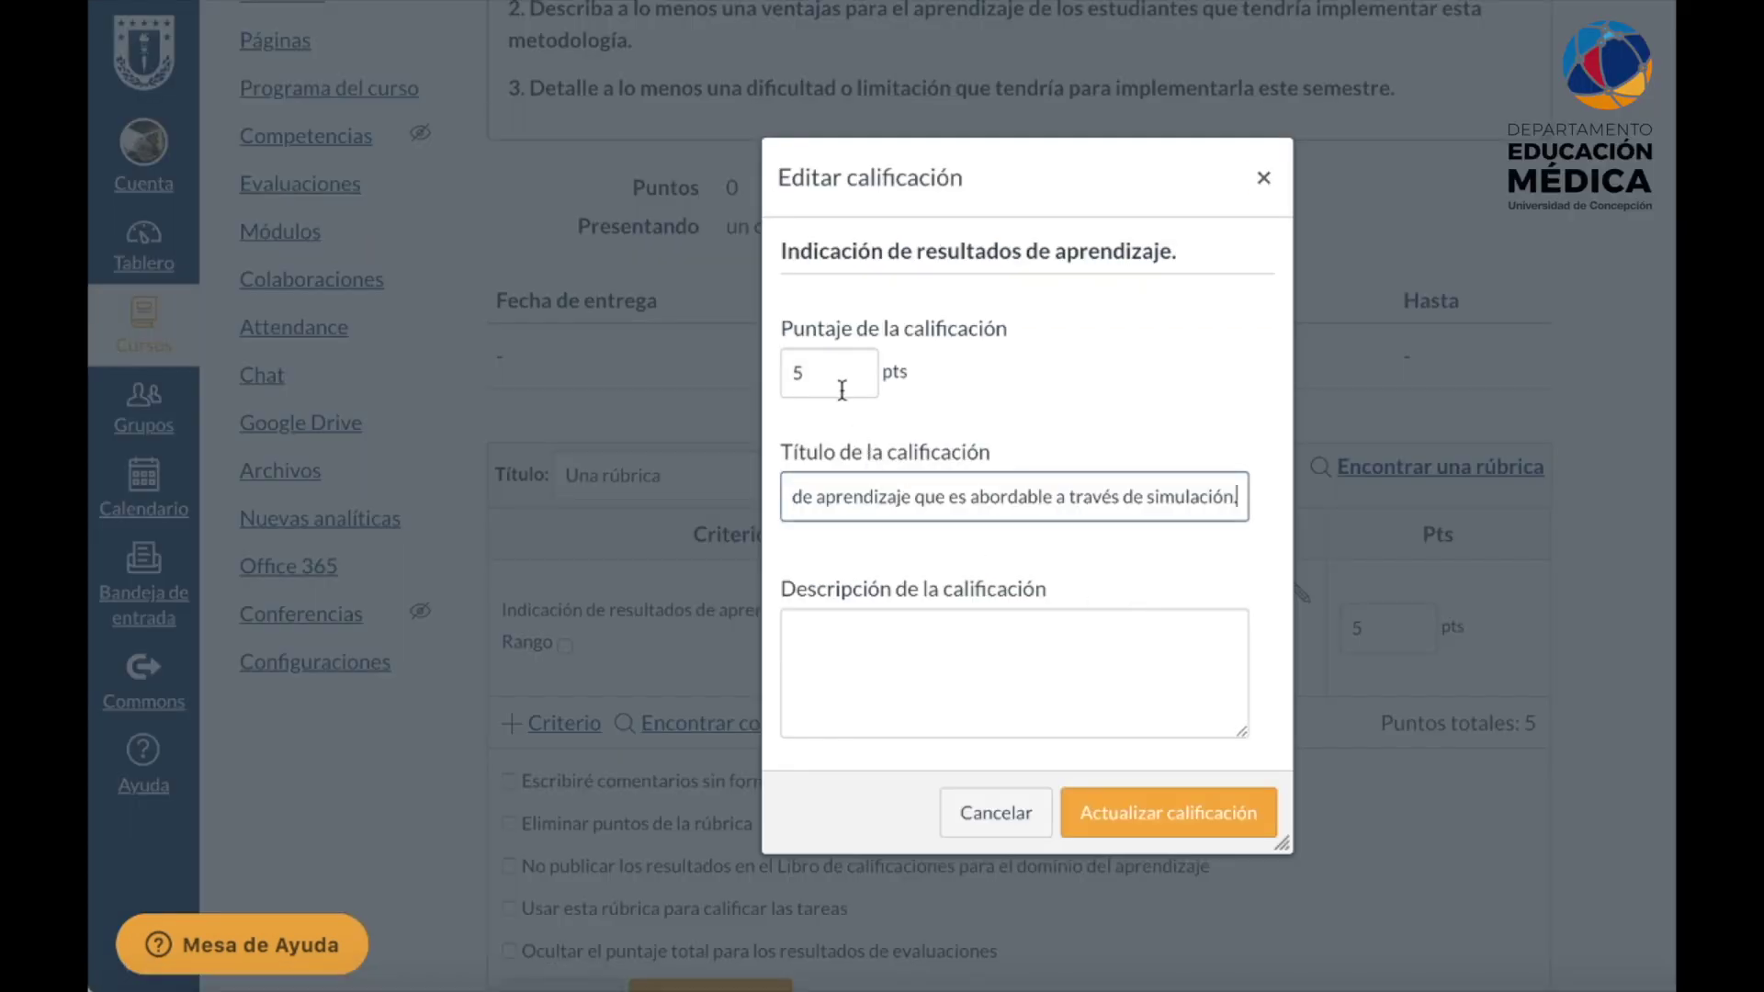
{"action": "left_click_drag", "start_coordinate": [838, 378], "coordinate": [787, 376]}
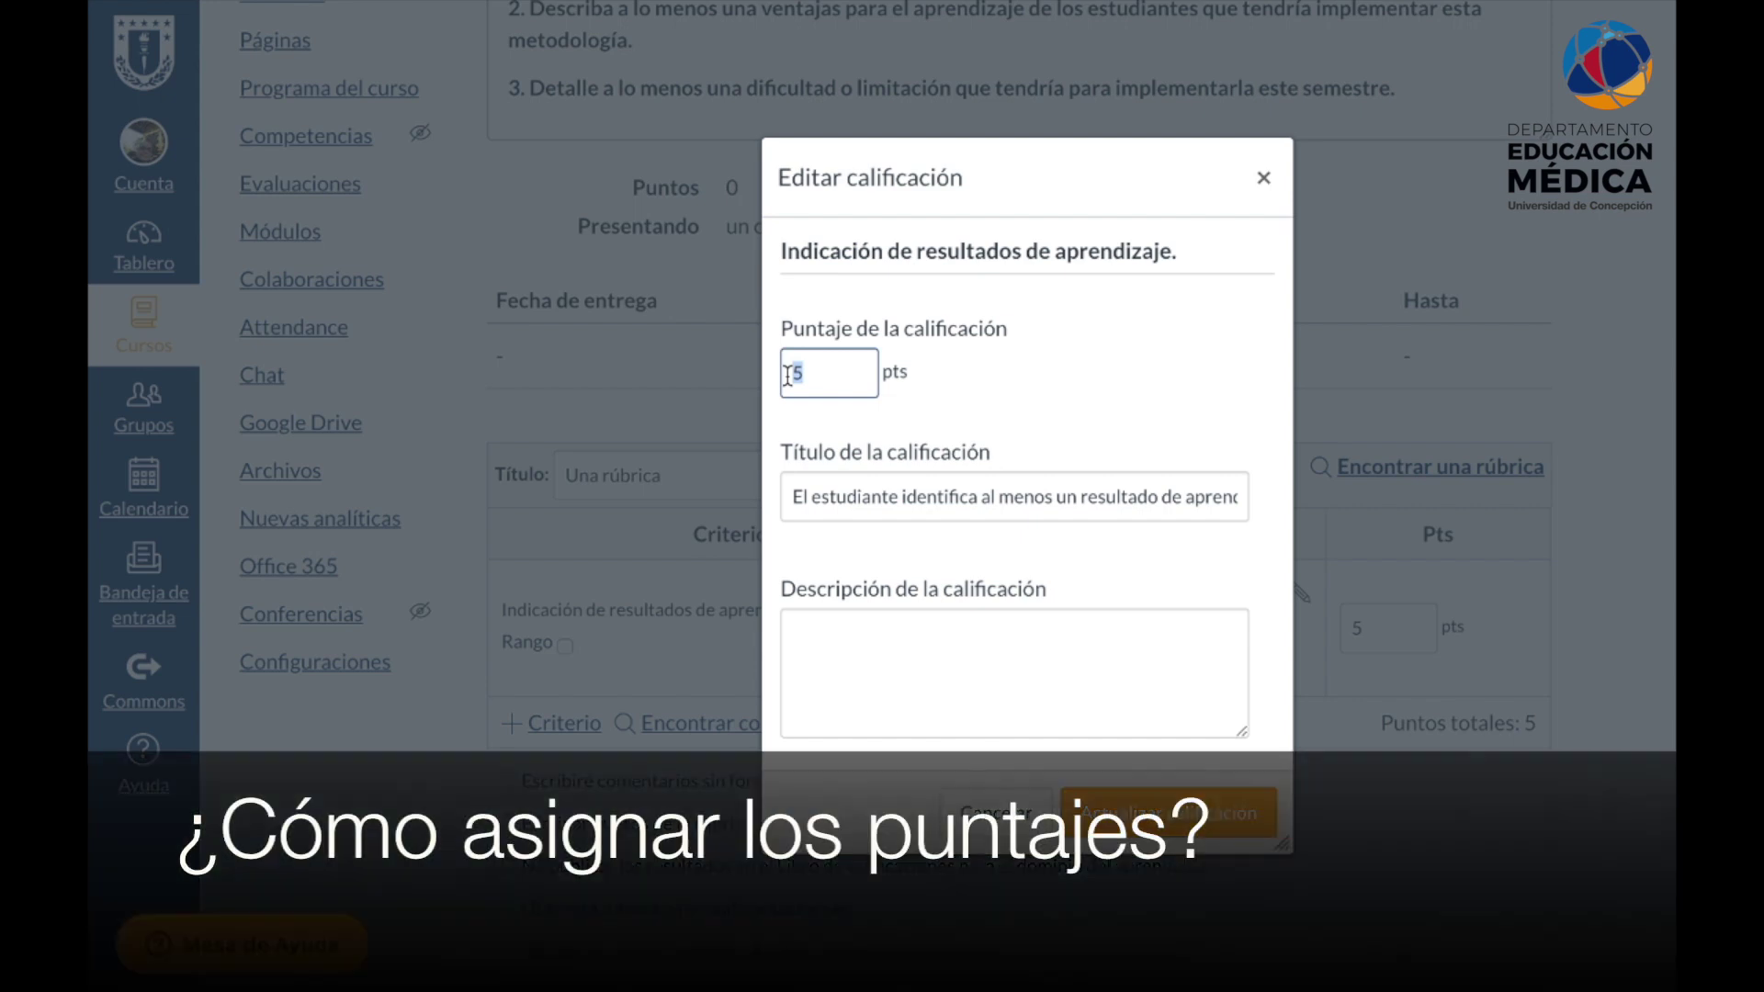
{"action": "type", "text": "2"}
{"action": "left_click", "coordinate": [1162, 795]}
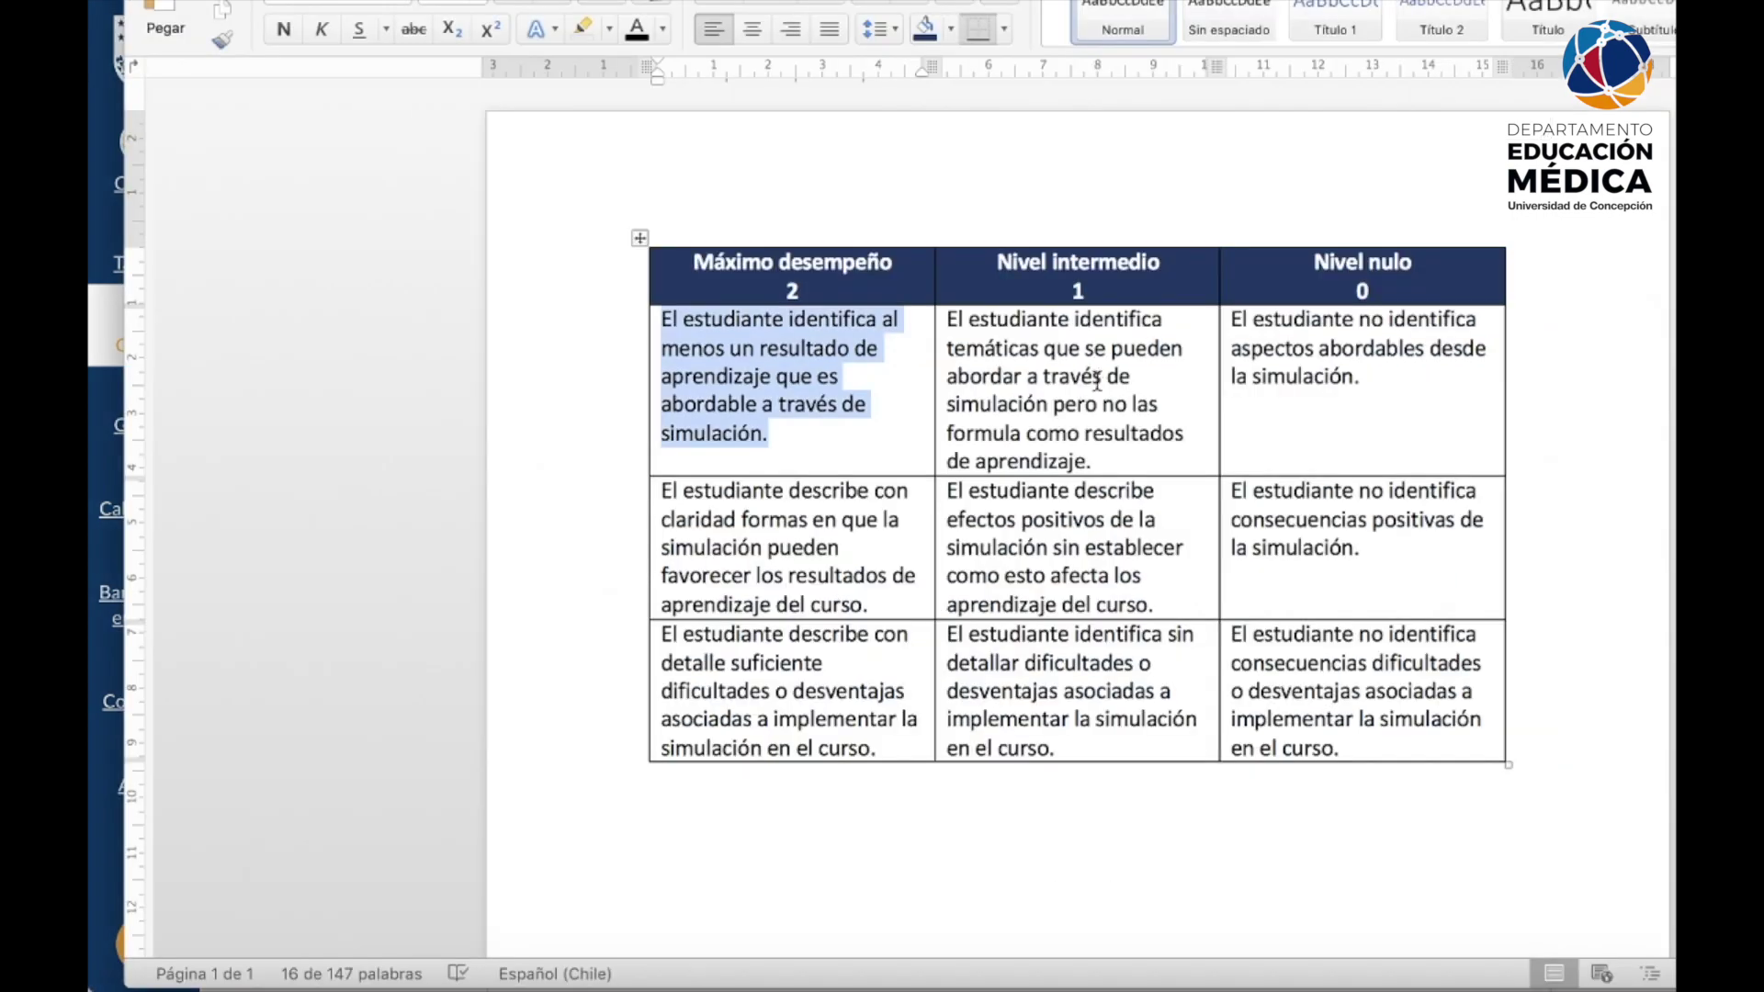
- Add a 1-point rating to the first criterion, titled with the first-row "Nivel intermedio" description copied from the Word table
{"action": "left_click", "coordinate": [1082, 453]}
{"action": "left_click_drag", "start_coordinate": [1082, 453], "coordinate": [948, 319]}
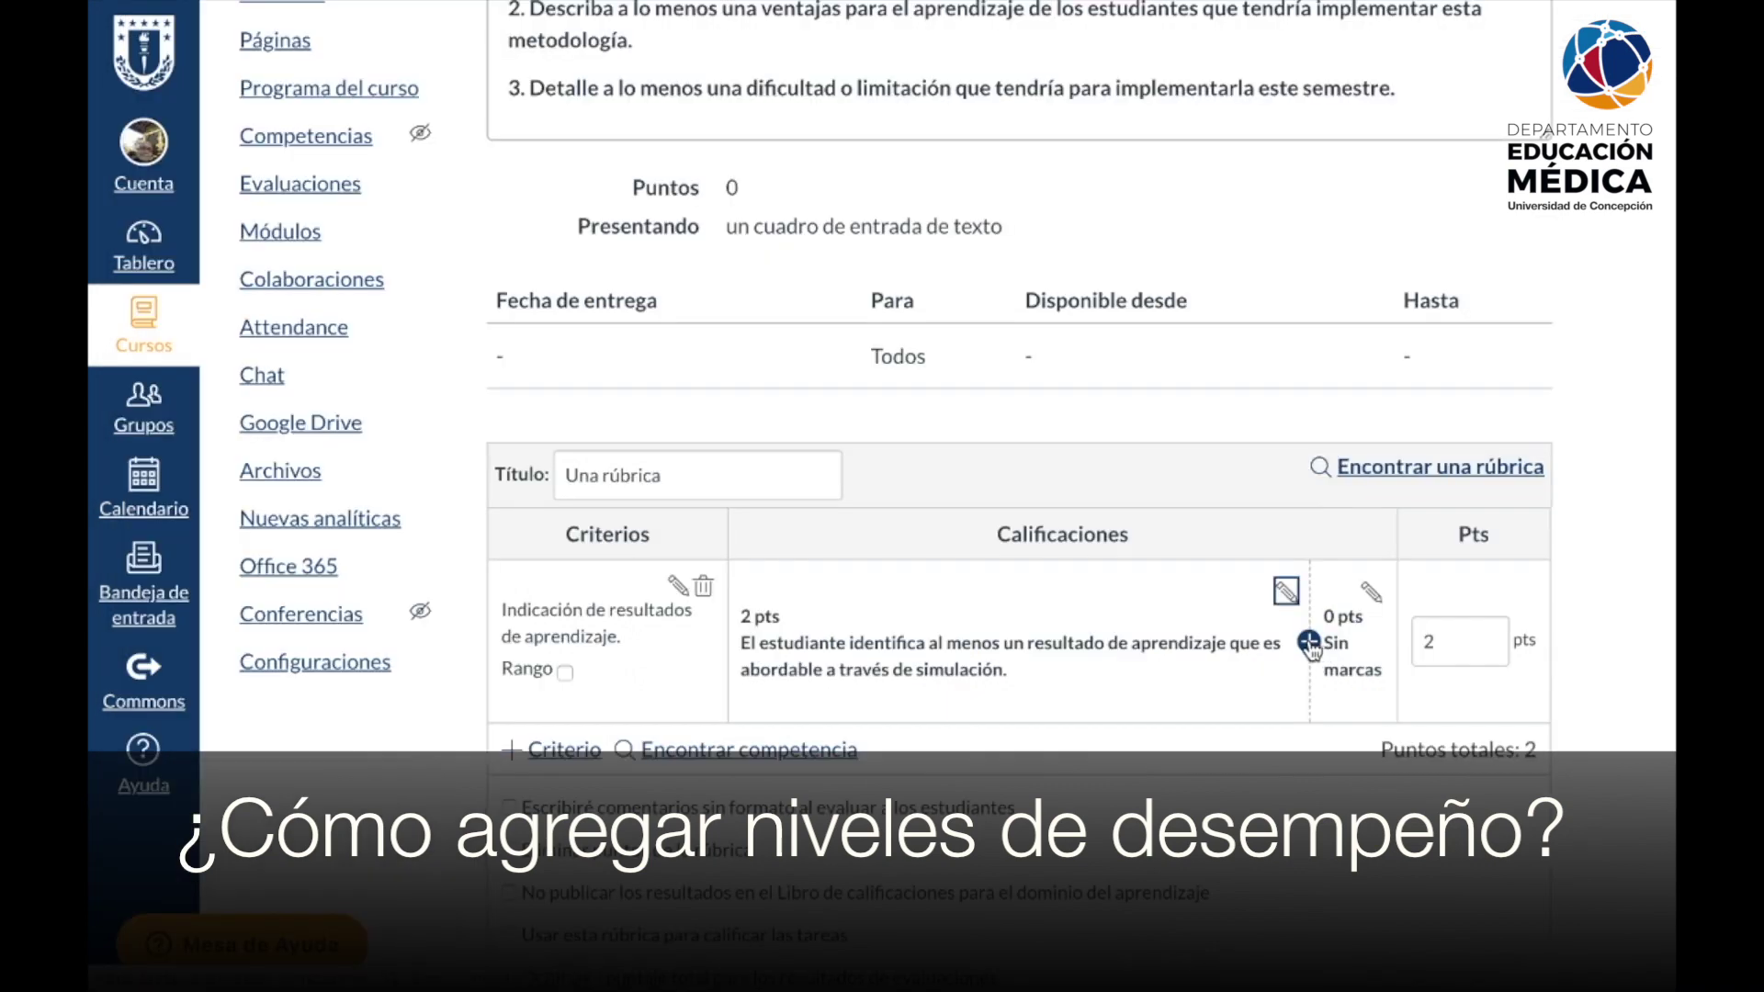
{"action": "left_click", "coordinate": [1308, 643]}
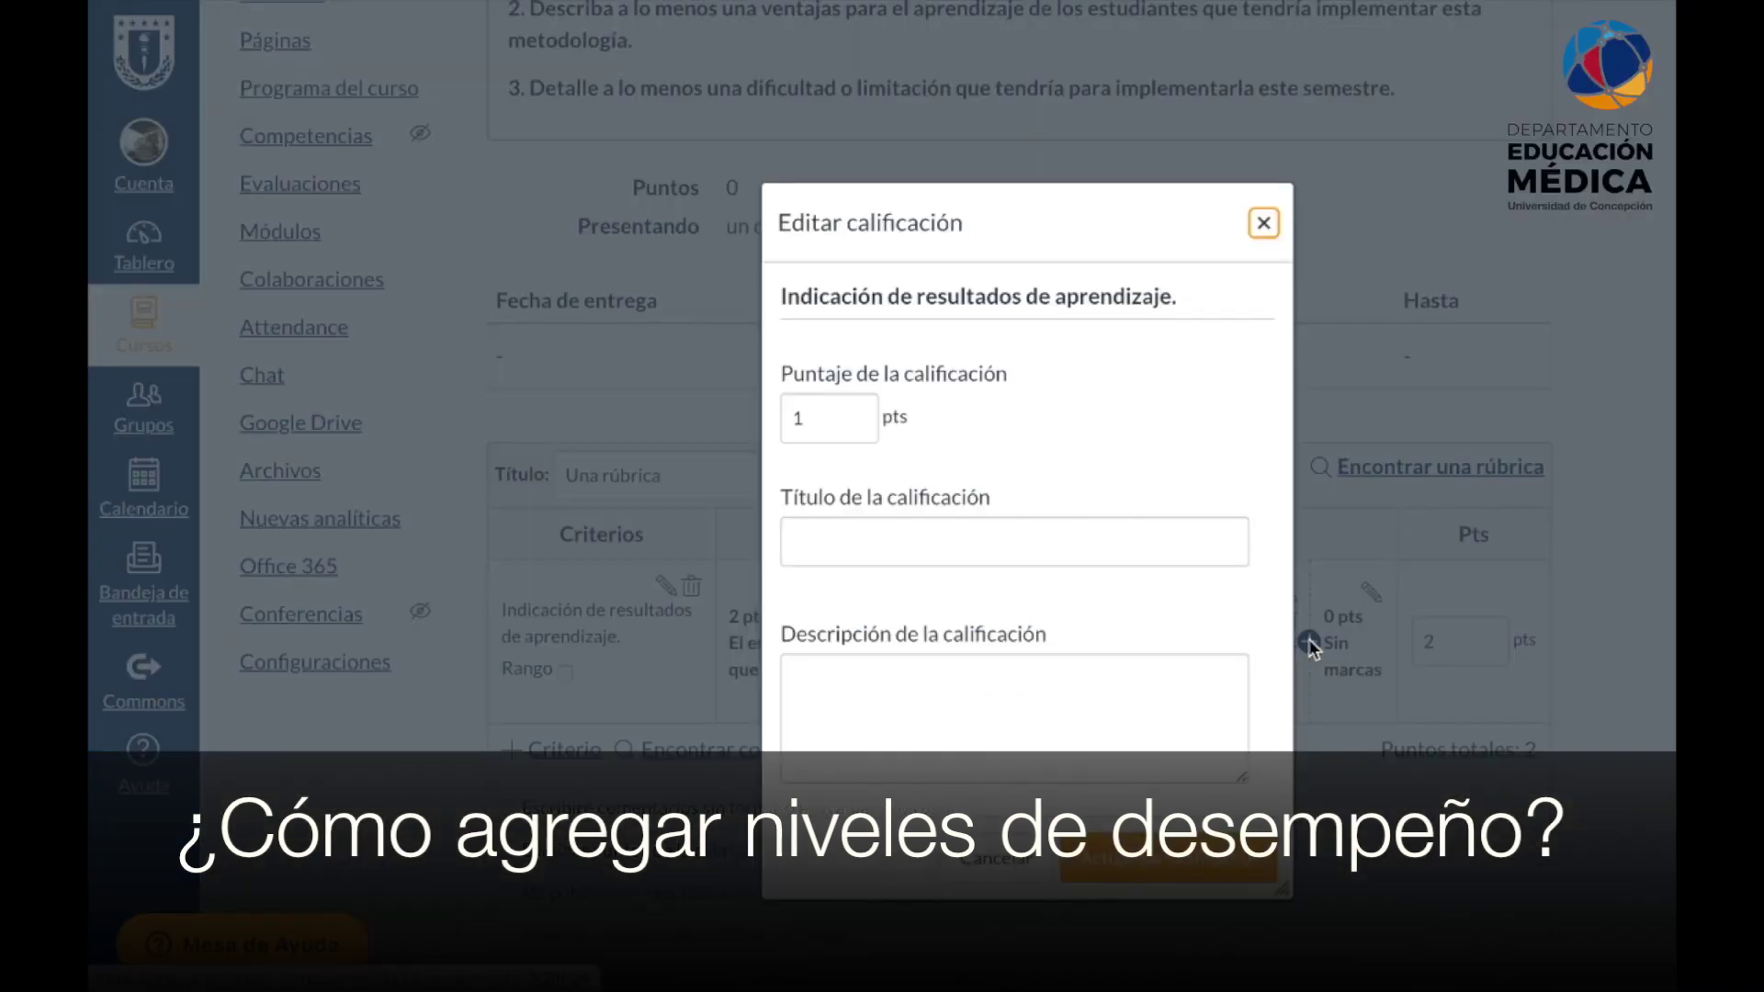
{"action": "left_click", "coordinate": [852, 548]}
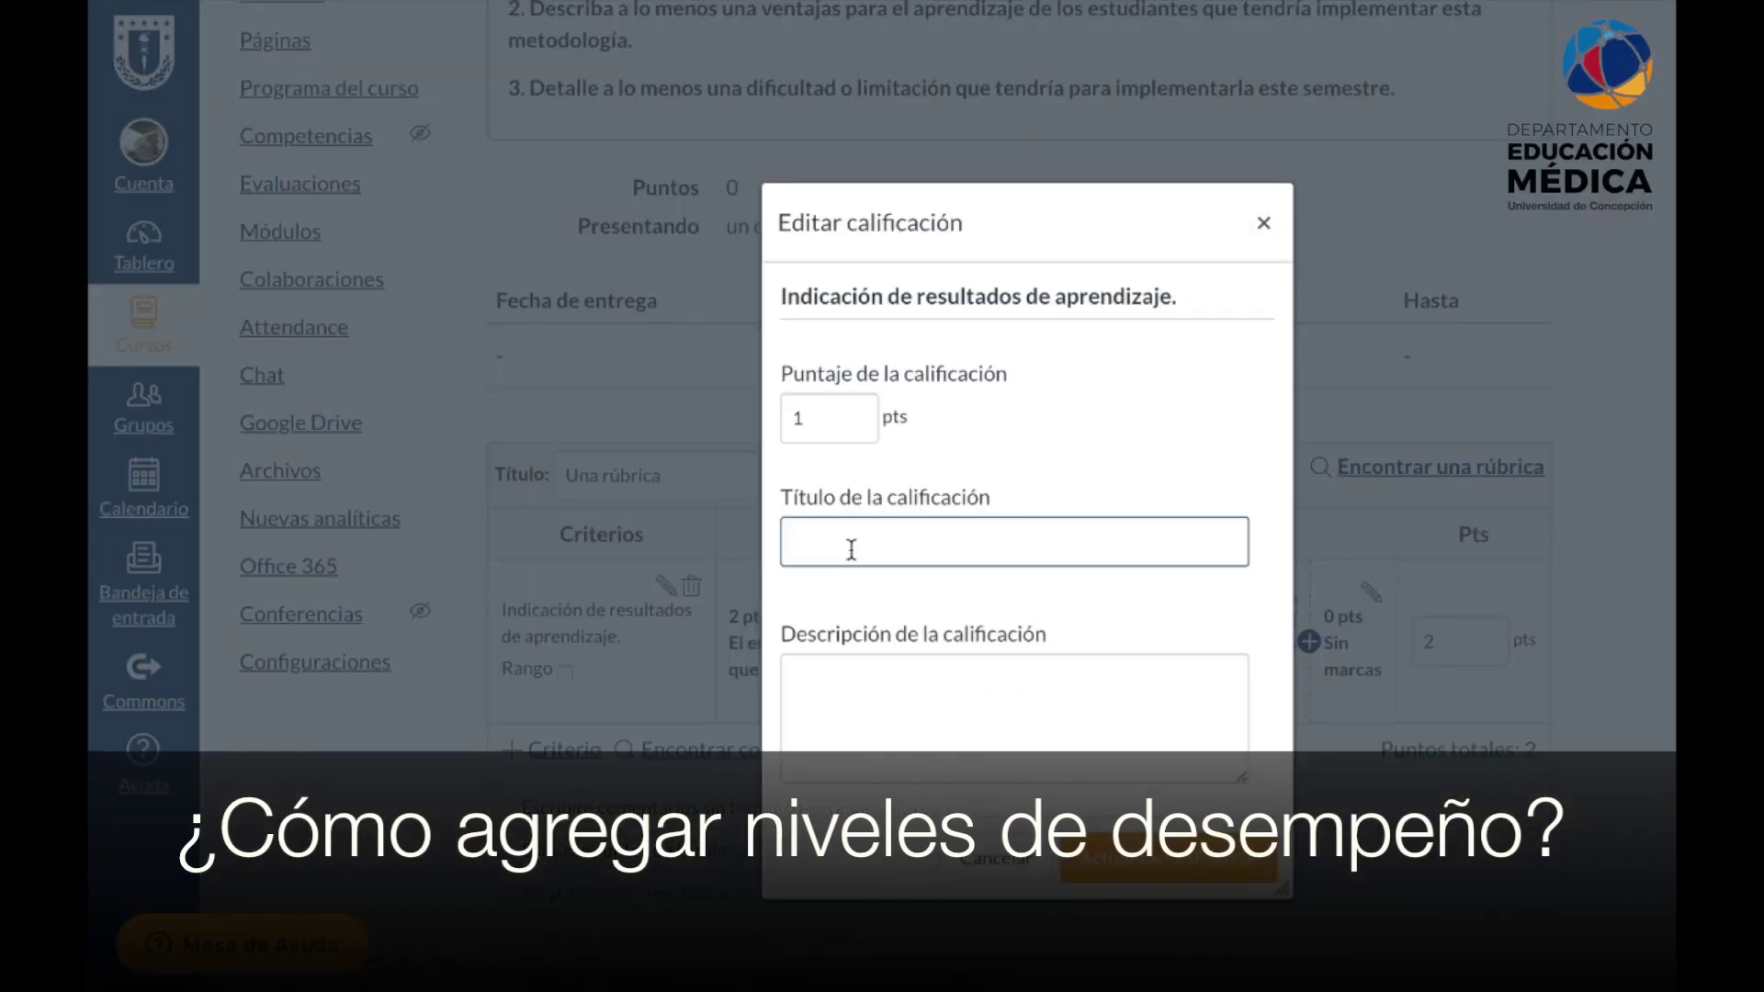
{"action": "key", "text": "ctrl+v"}
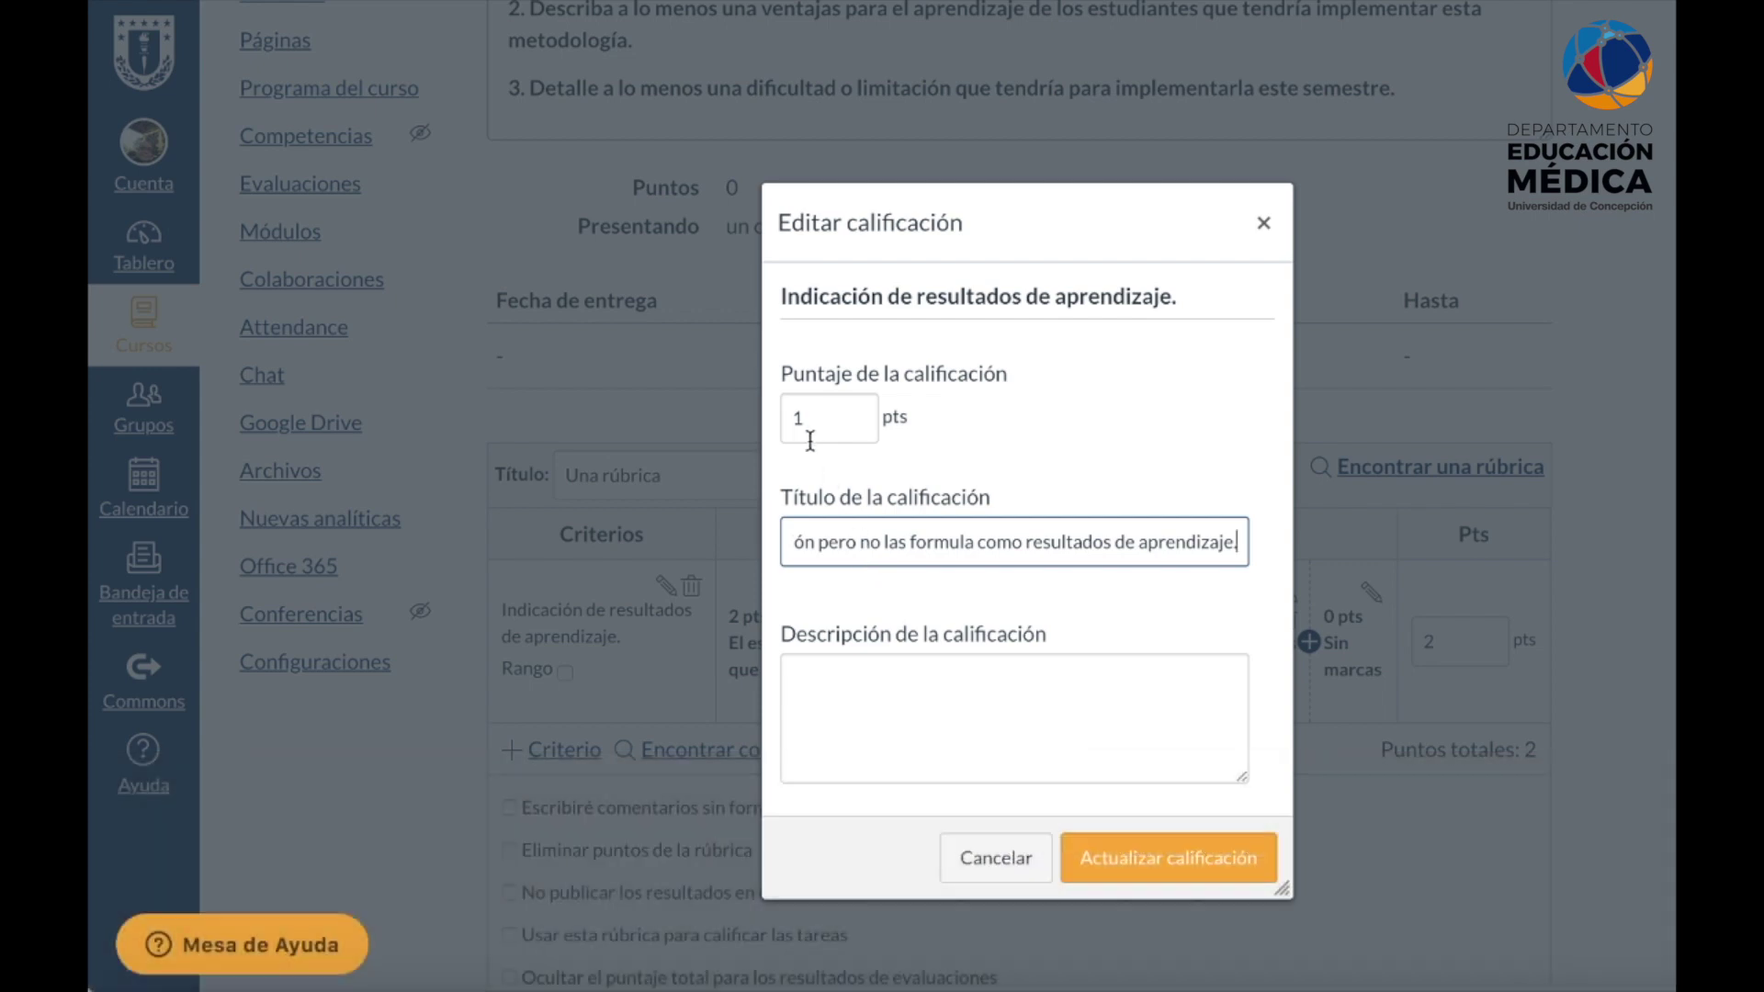
{"action": "left_click", "coordinate": [1228, 852]}
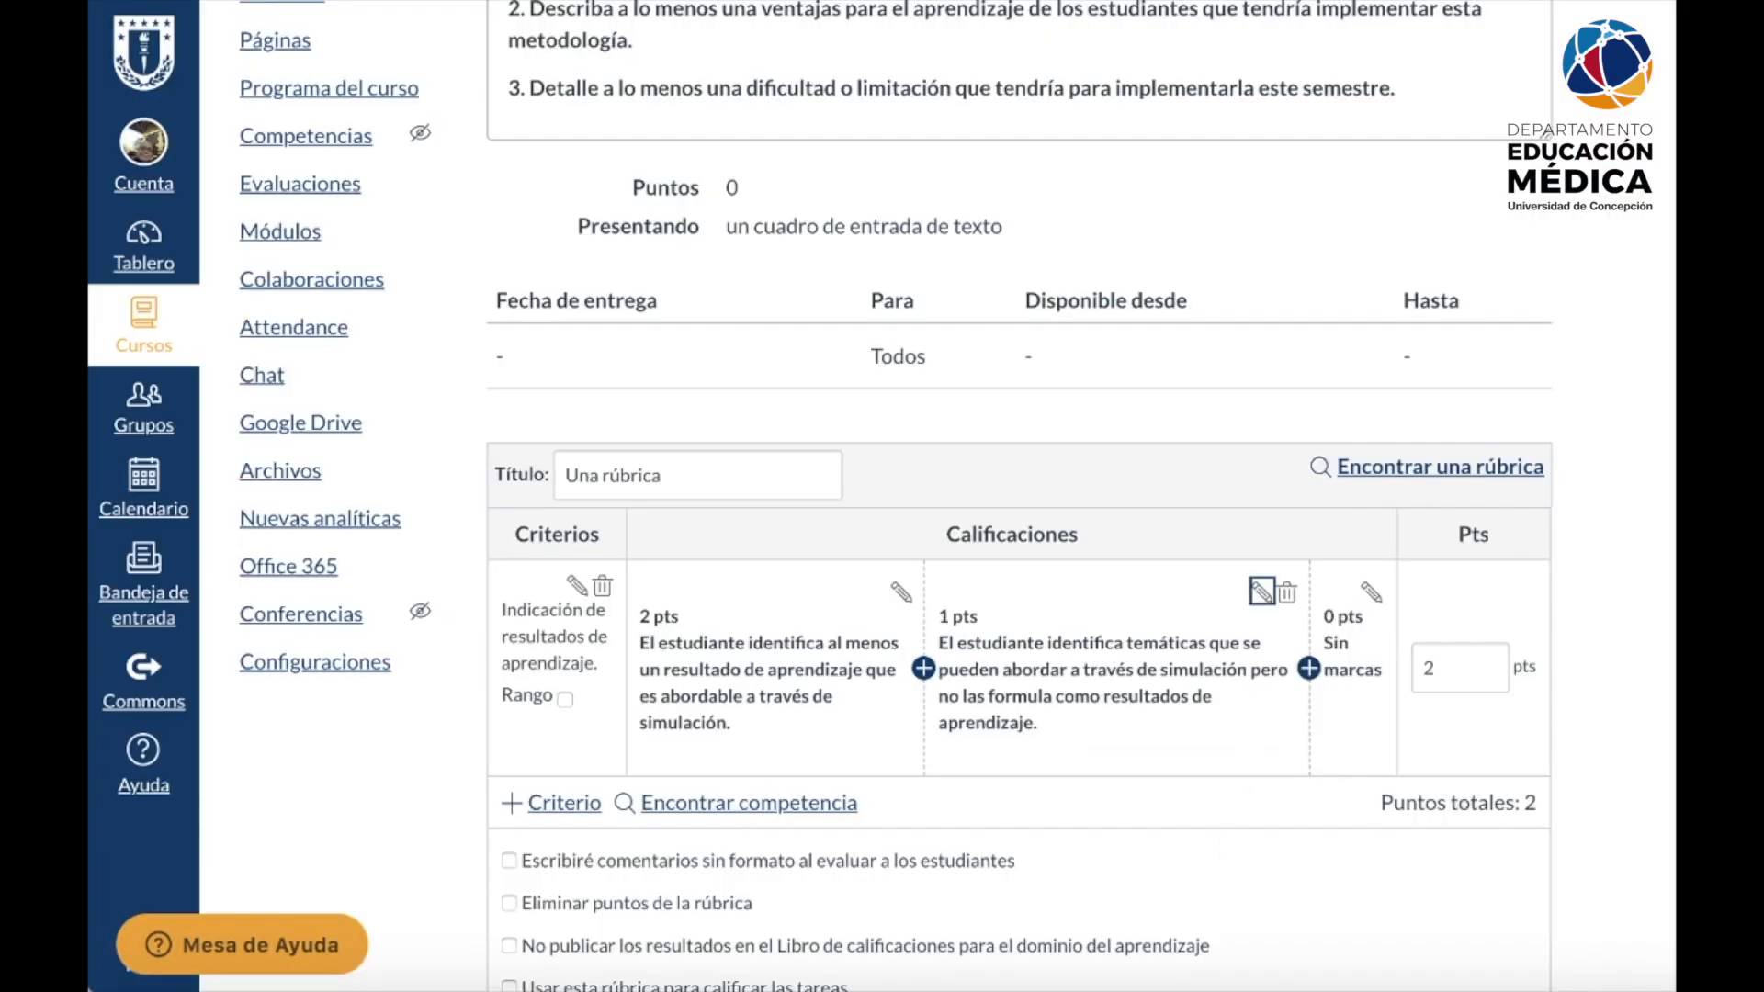
- Retitle the 0-point rating with the first-row "Nivel nulo" description copied from Word, and review the criterion's three ratings
{"action": "key", "text": "super+Tab"}
{"action": "left_click_drag", "start_coordinate": [1369, 377], "coordinate": [1241, 326]}
{"action": "key", "text": "ctrl+c"}
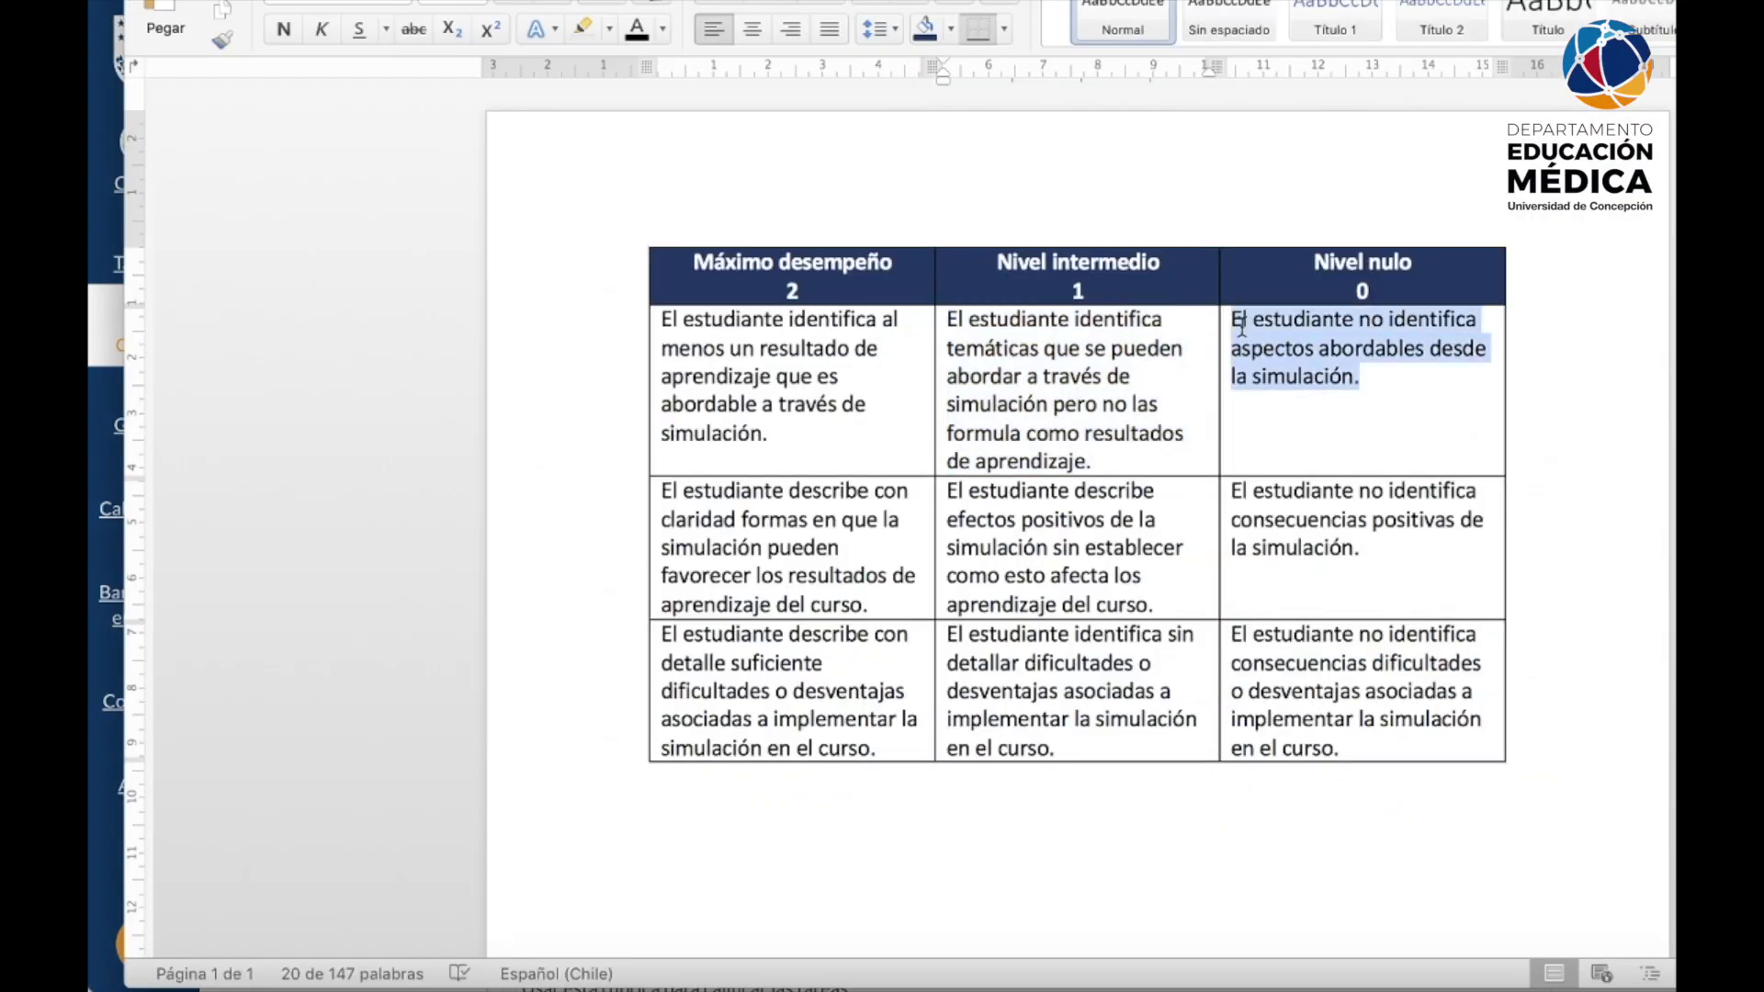
{"action": "left_click", "coordinate": [103, 827]}
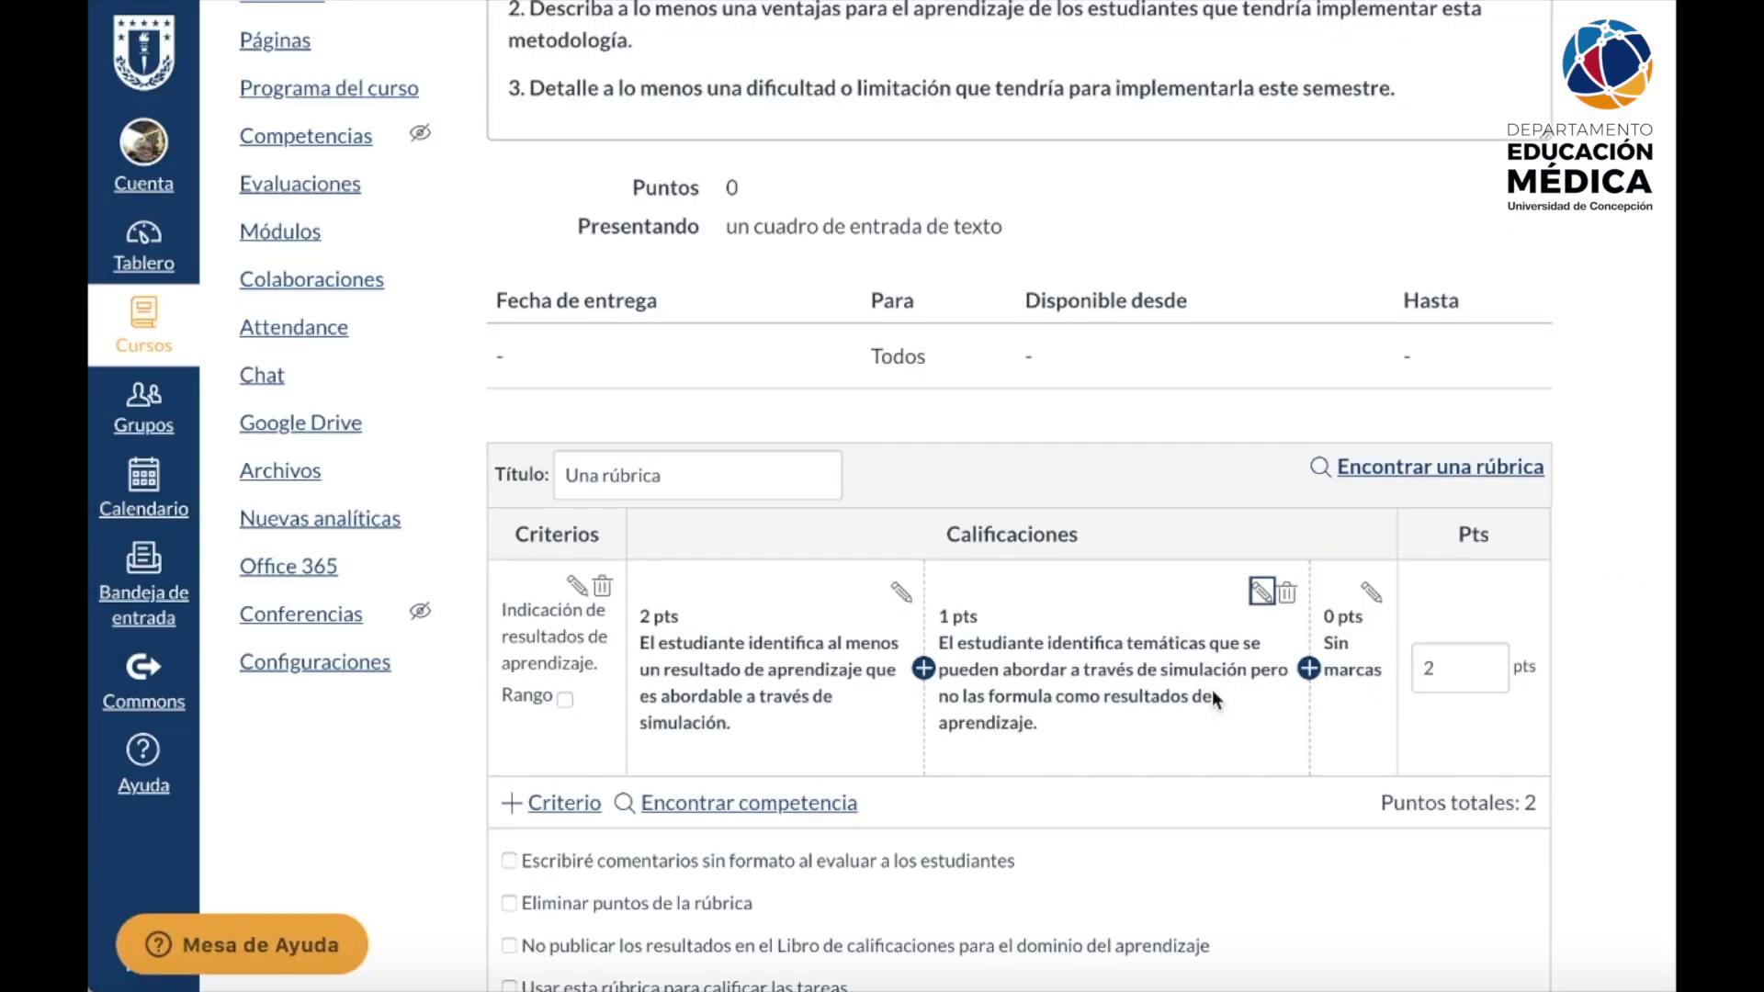
{"action": "left_click_drag", "start_coordinate": [1380, 669], "coordinate": [1352, 663]}
{"action": "left_click", "coordinate": [1366, 590]}
{"action": "left_click_drag", "start_coordinate": [880, 543], "coordinate": [772, 543]}
{"action": "key", "text": "ctrl+v"}
{"action": "left_click", "coordinate": [1104, 866]}
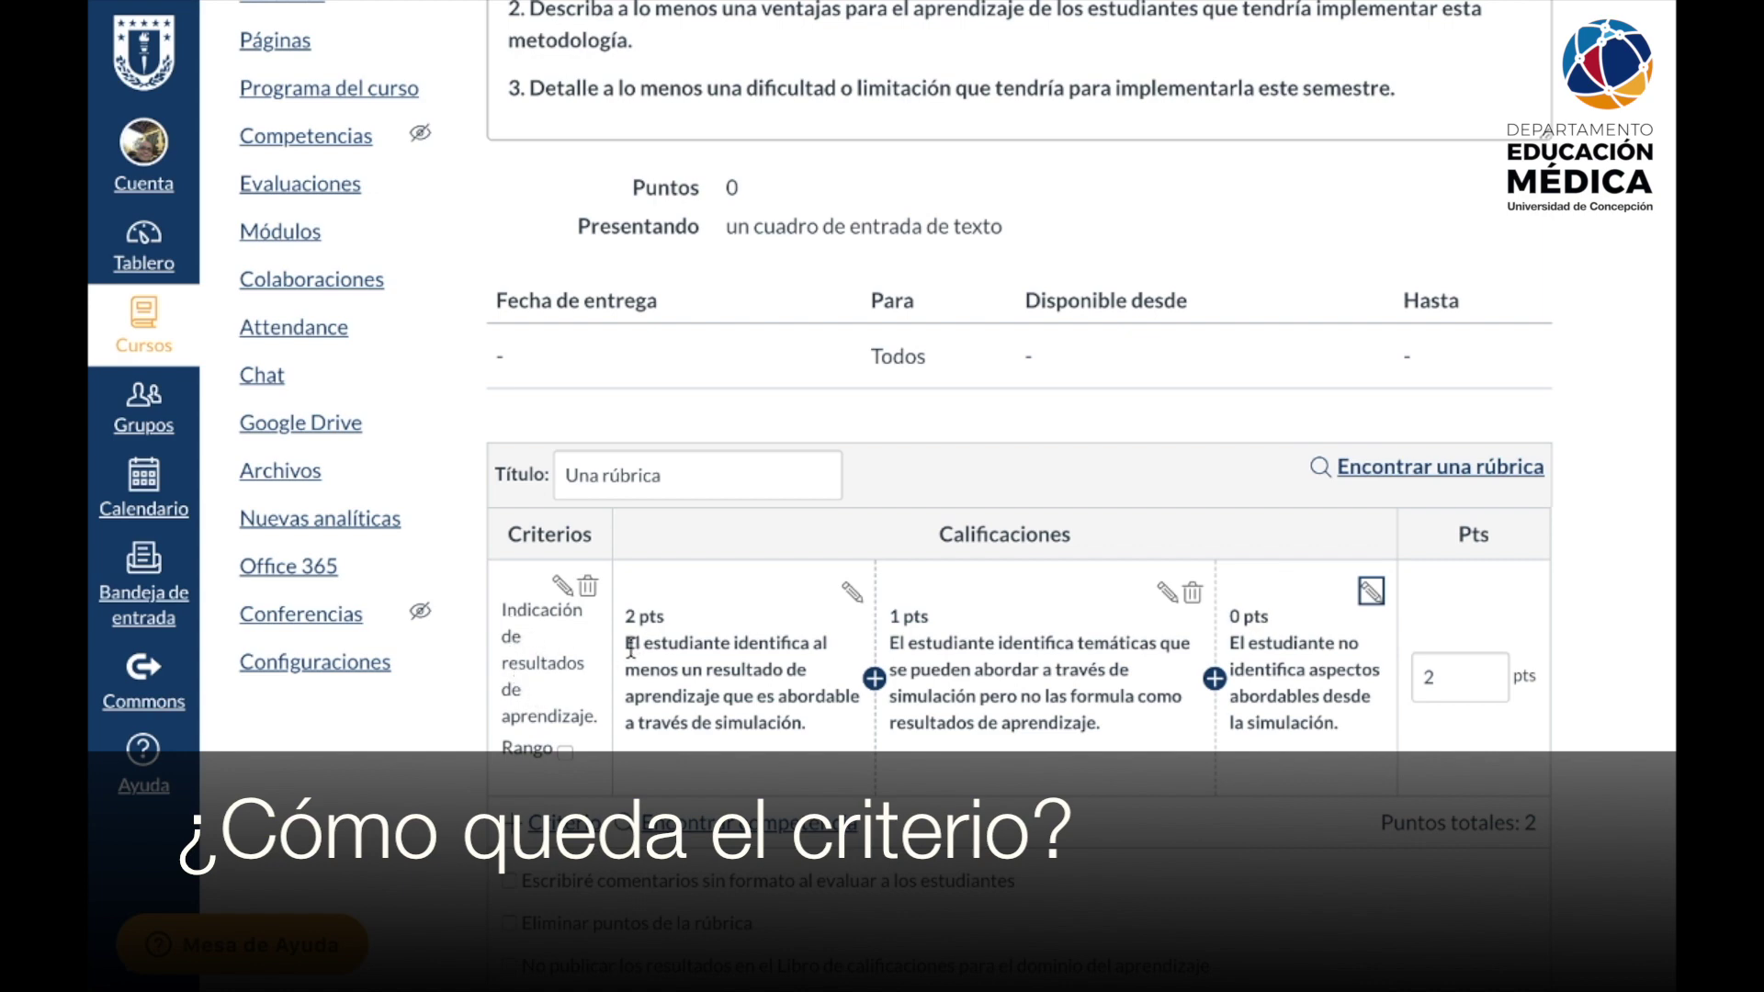
{"action": "left_click_drag", "start_coordinate": [641, 643], "coordinate": [821, 723]}
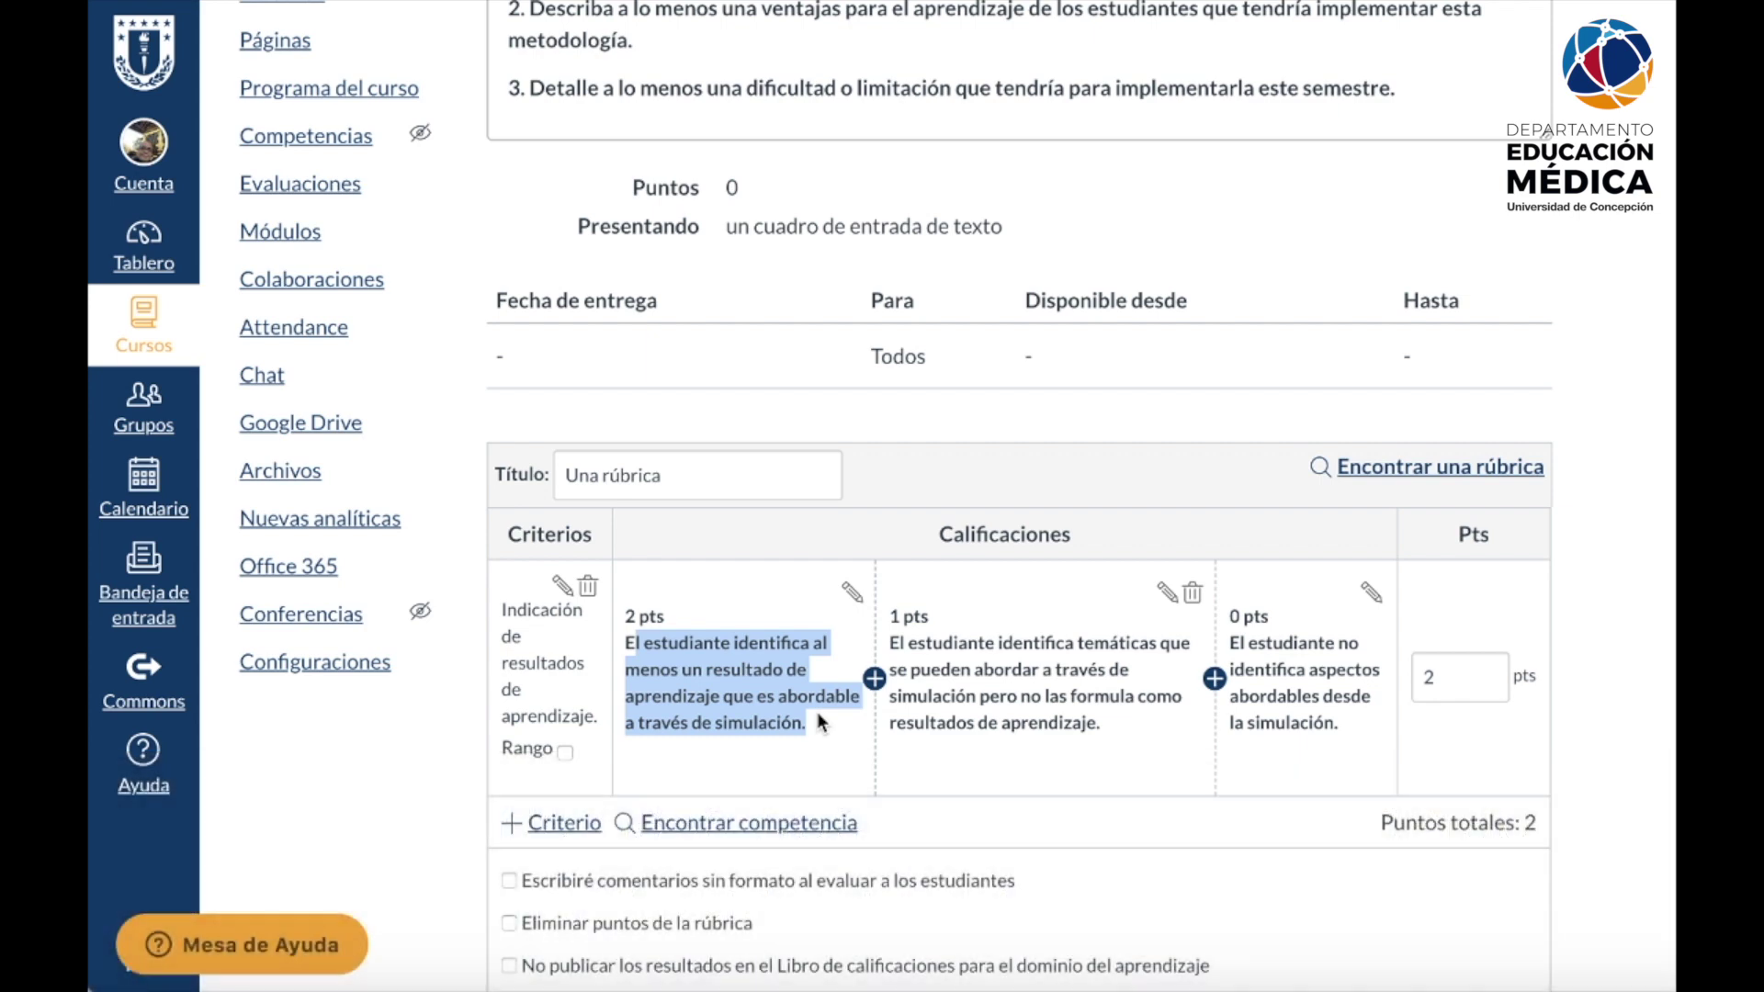
{"action": "left_click_drag", "start_coordinate": [1116, 714], "coordinate": [893, 640]}
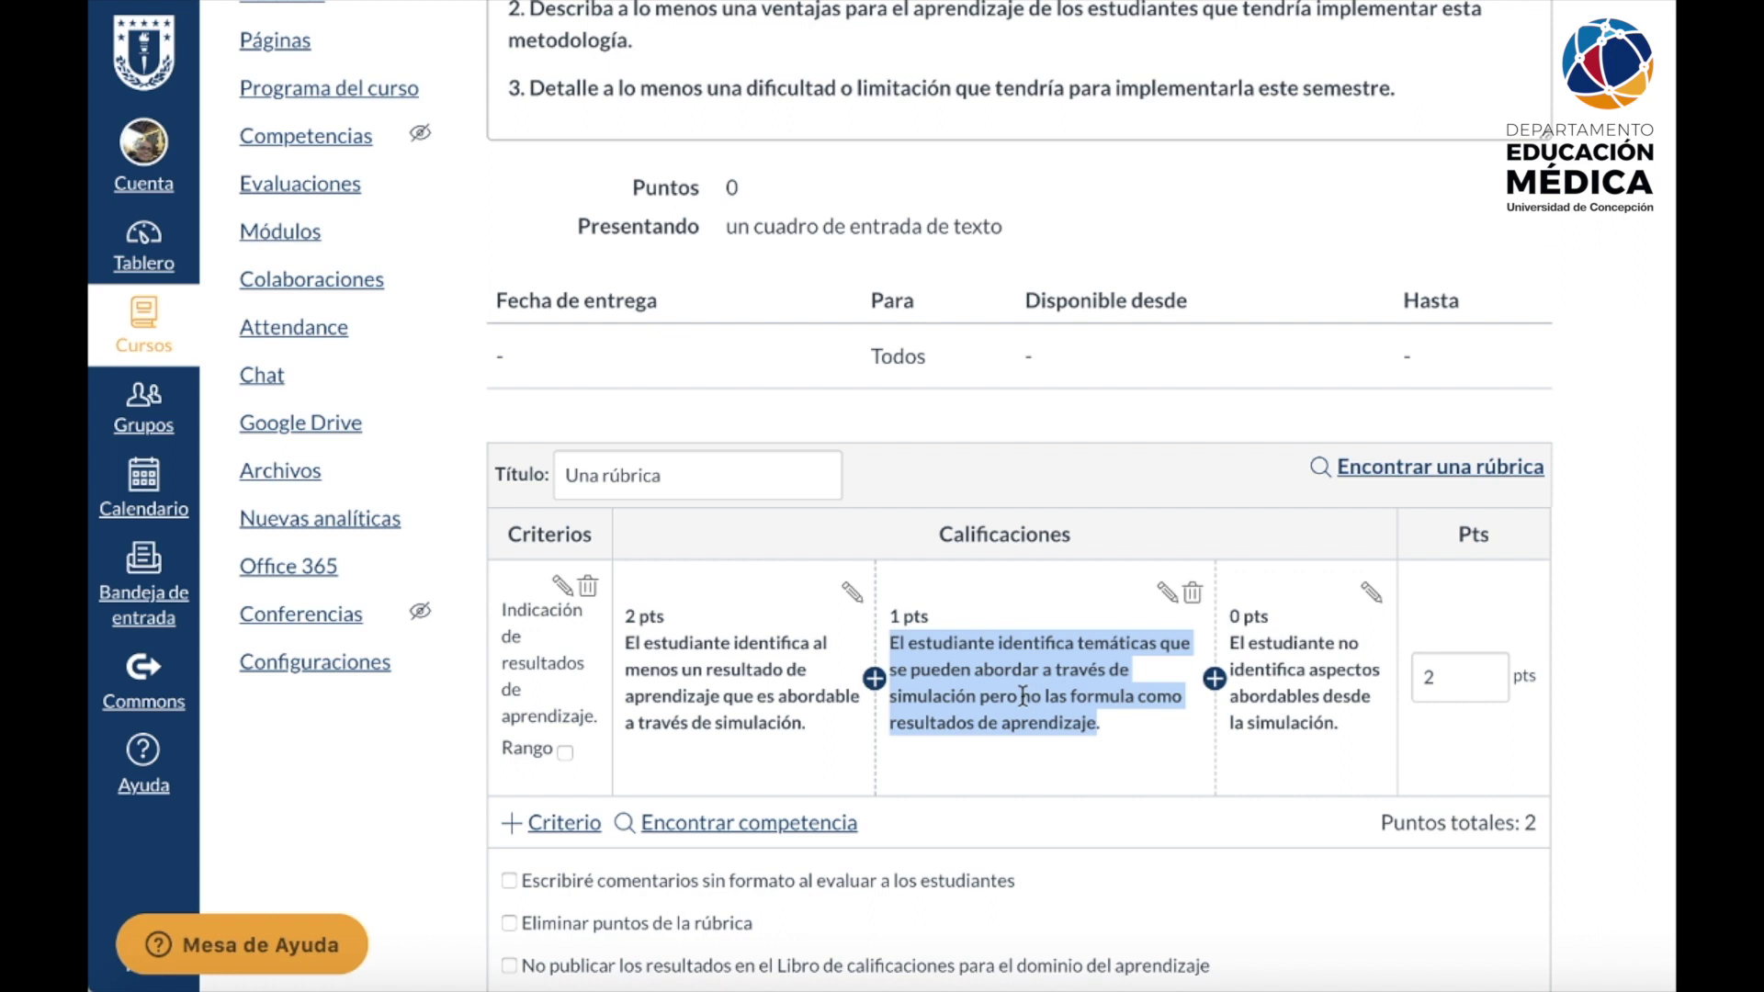
{"action": "left_click_drag", "start_coordinate": [1337, 724], "coordinate": [1234, 643]}
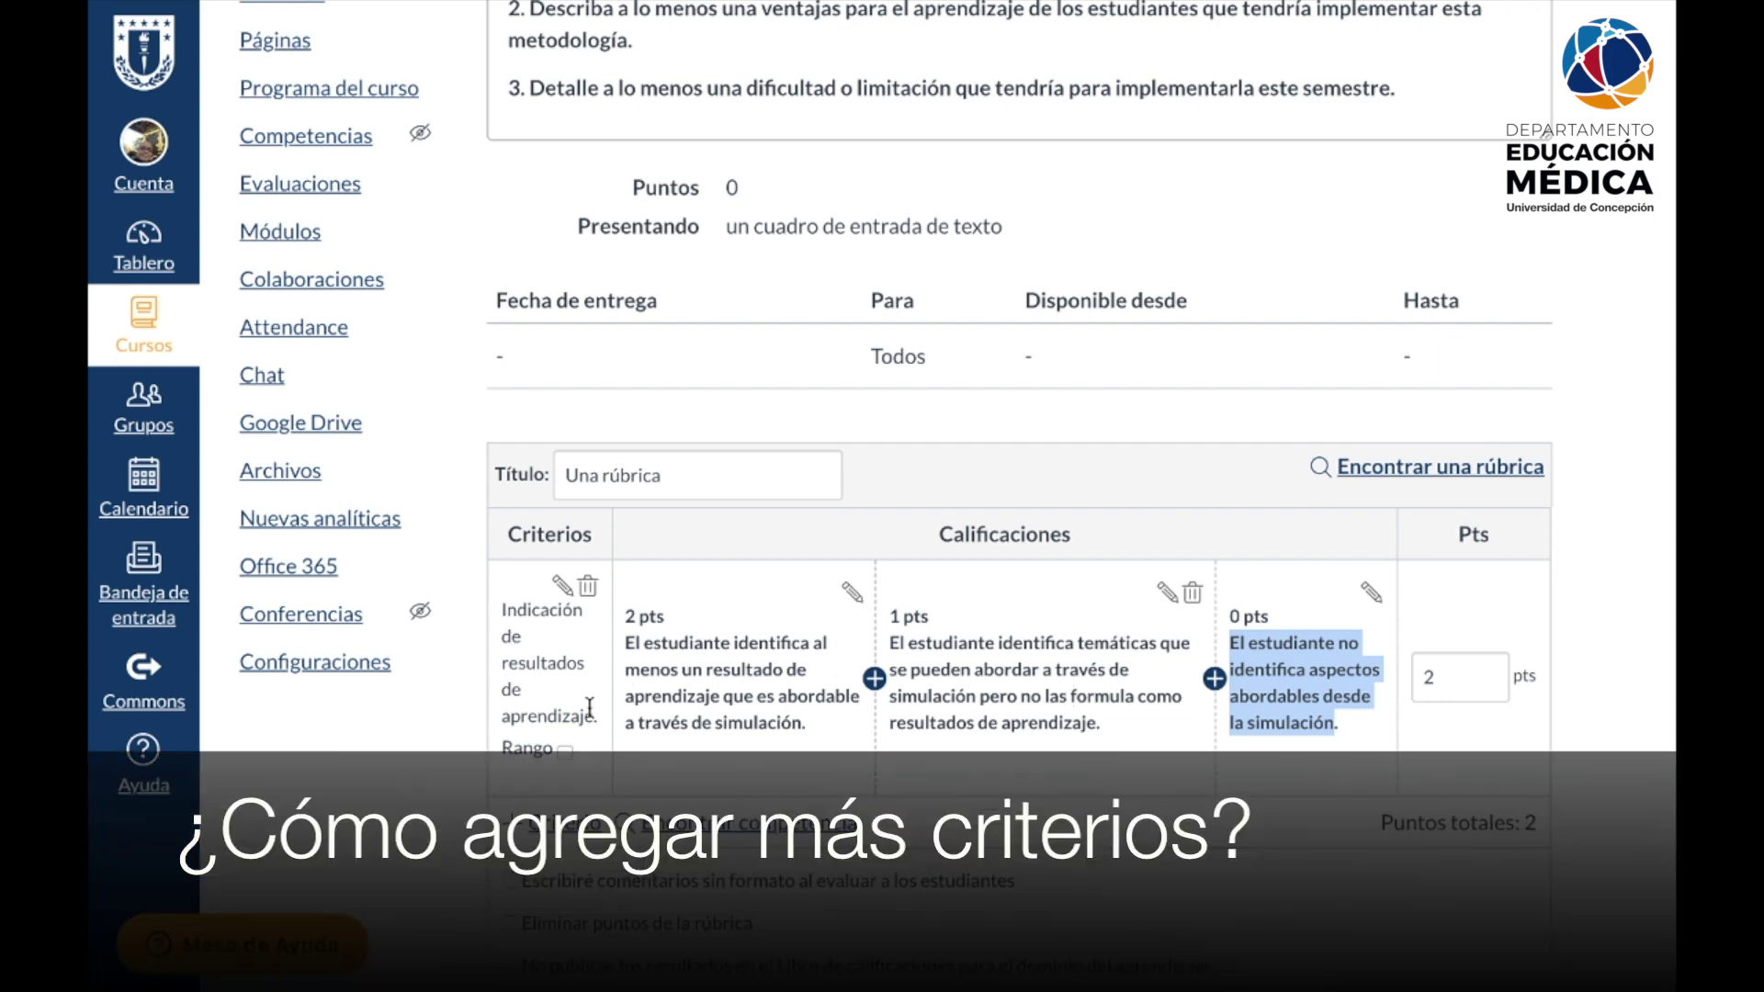
- Add a new criterion described as "Descripción de ventajas de la simulación." and compare it with instruction 2 of the assignment
{"action": "left_click", "coordinate": [569, 822]}
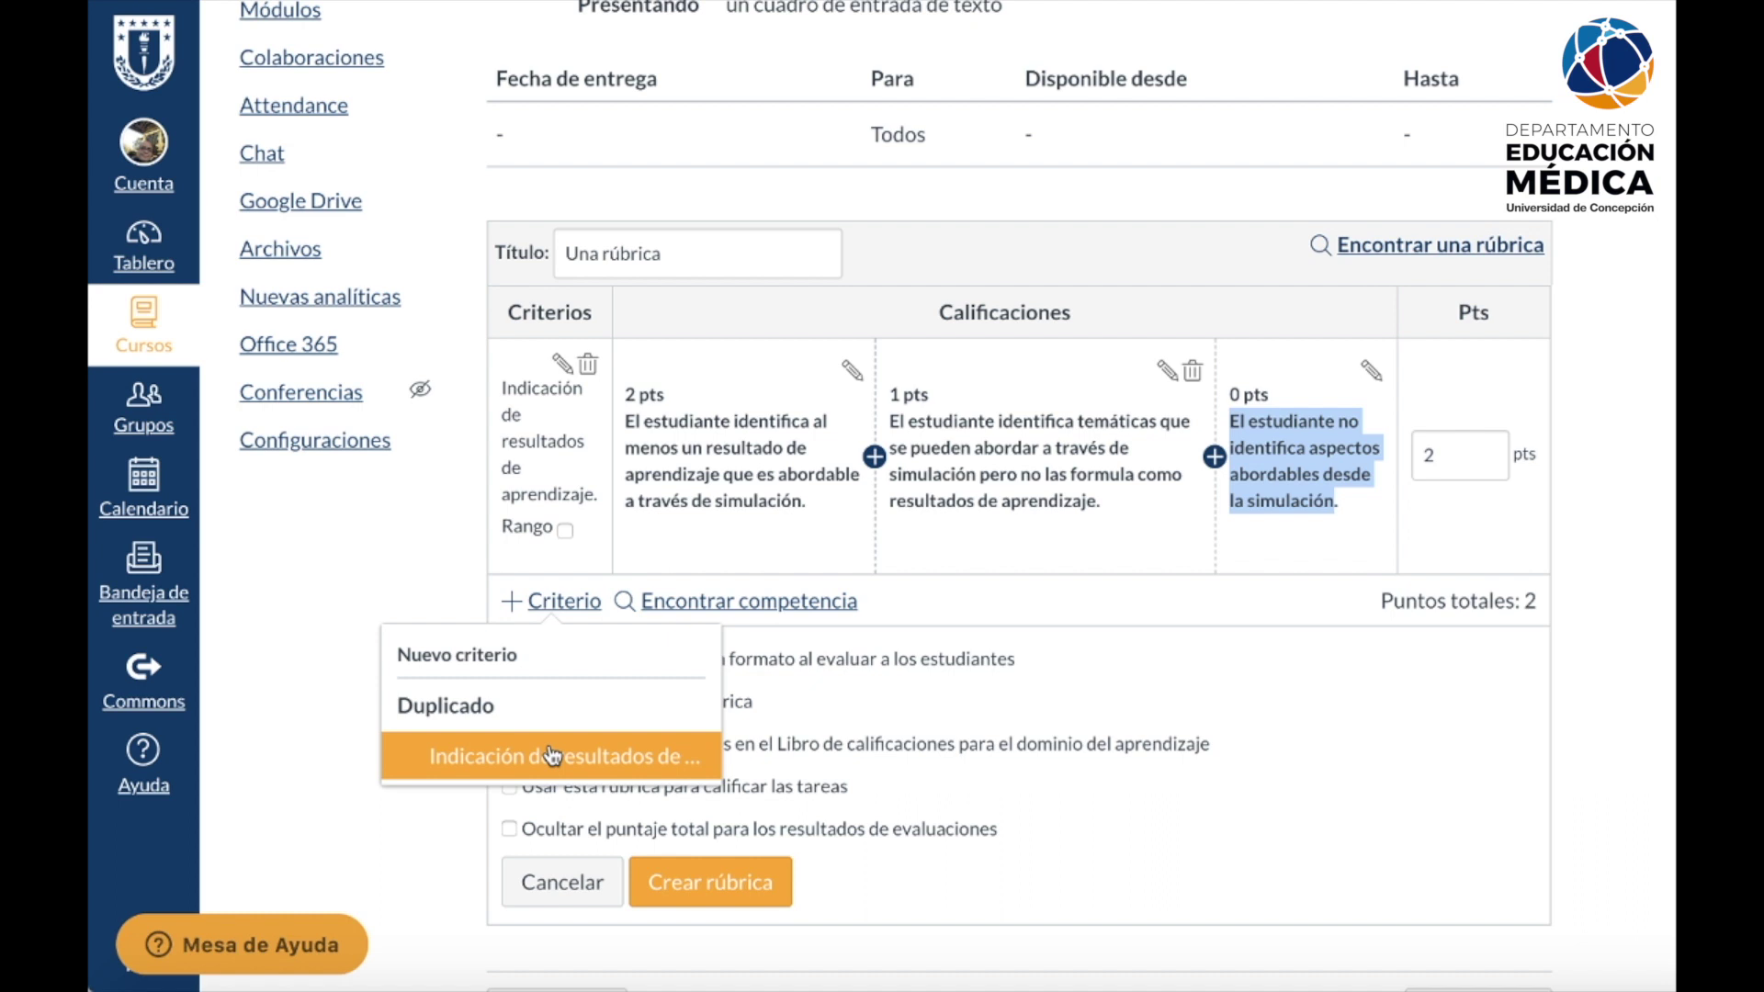
{"action": "left_click", "coordinate": [495, 656]}
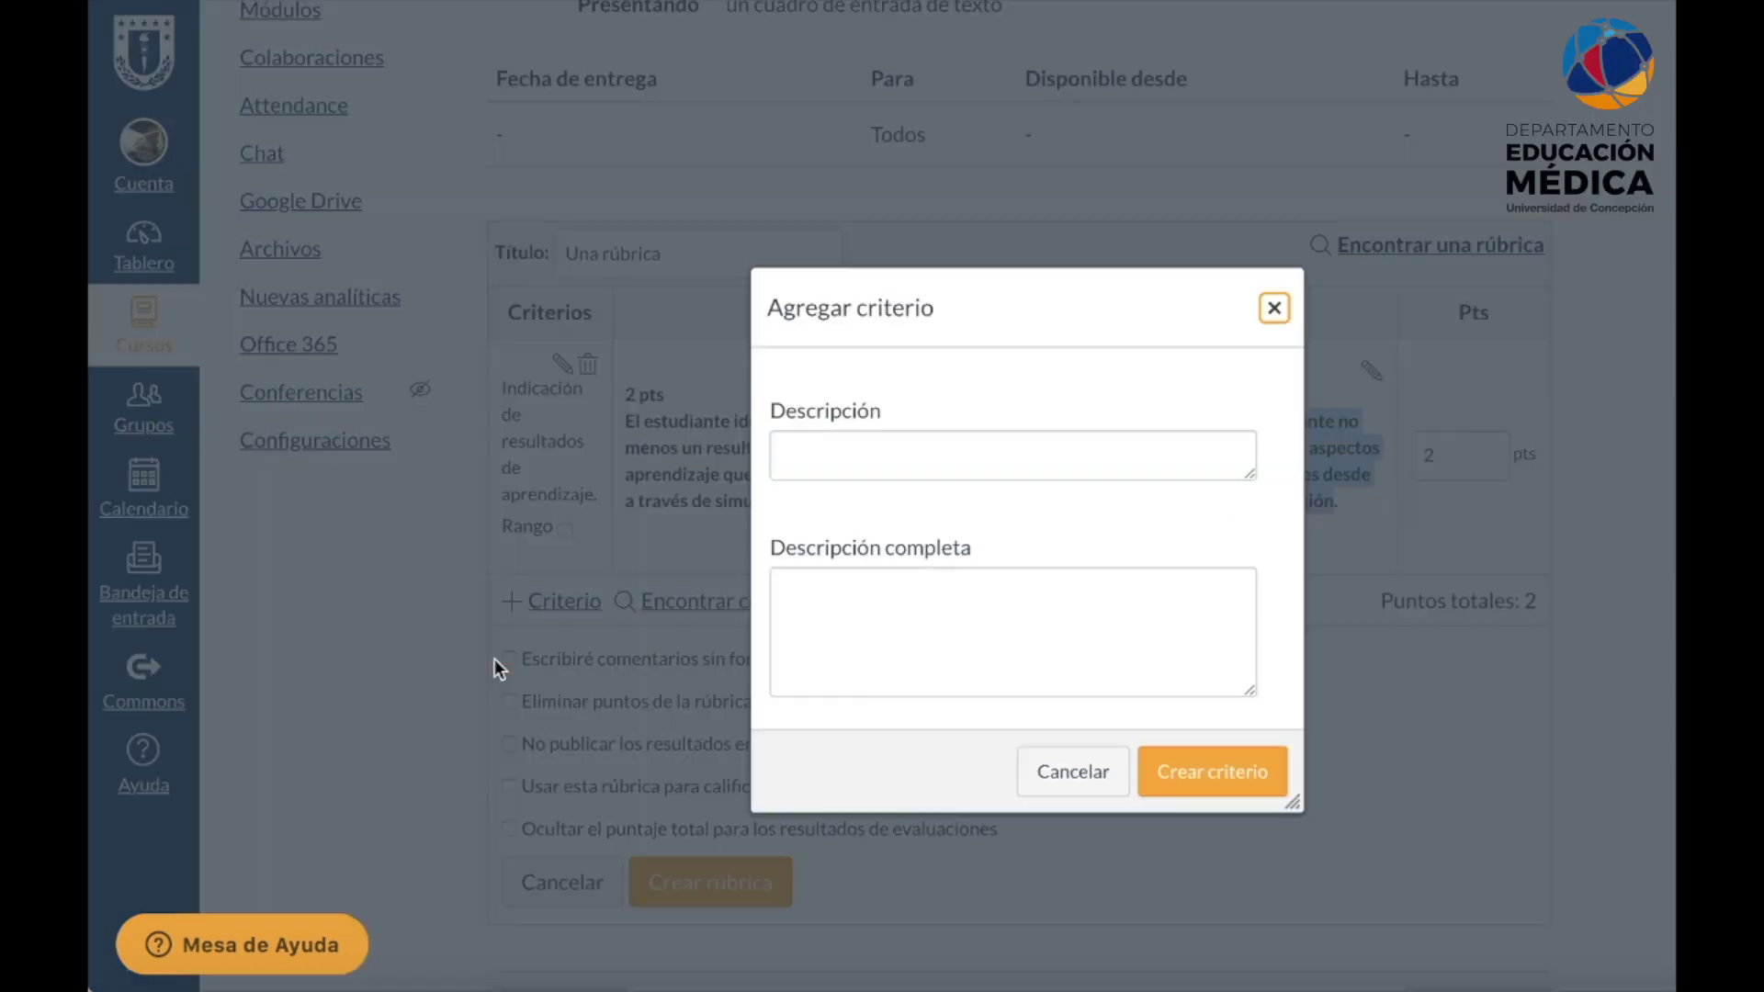
{"action": "left_click", "coordinate": [1055, 469]}
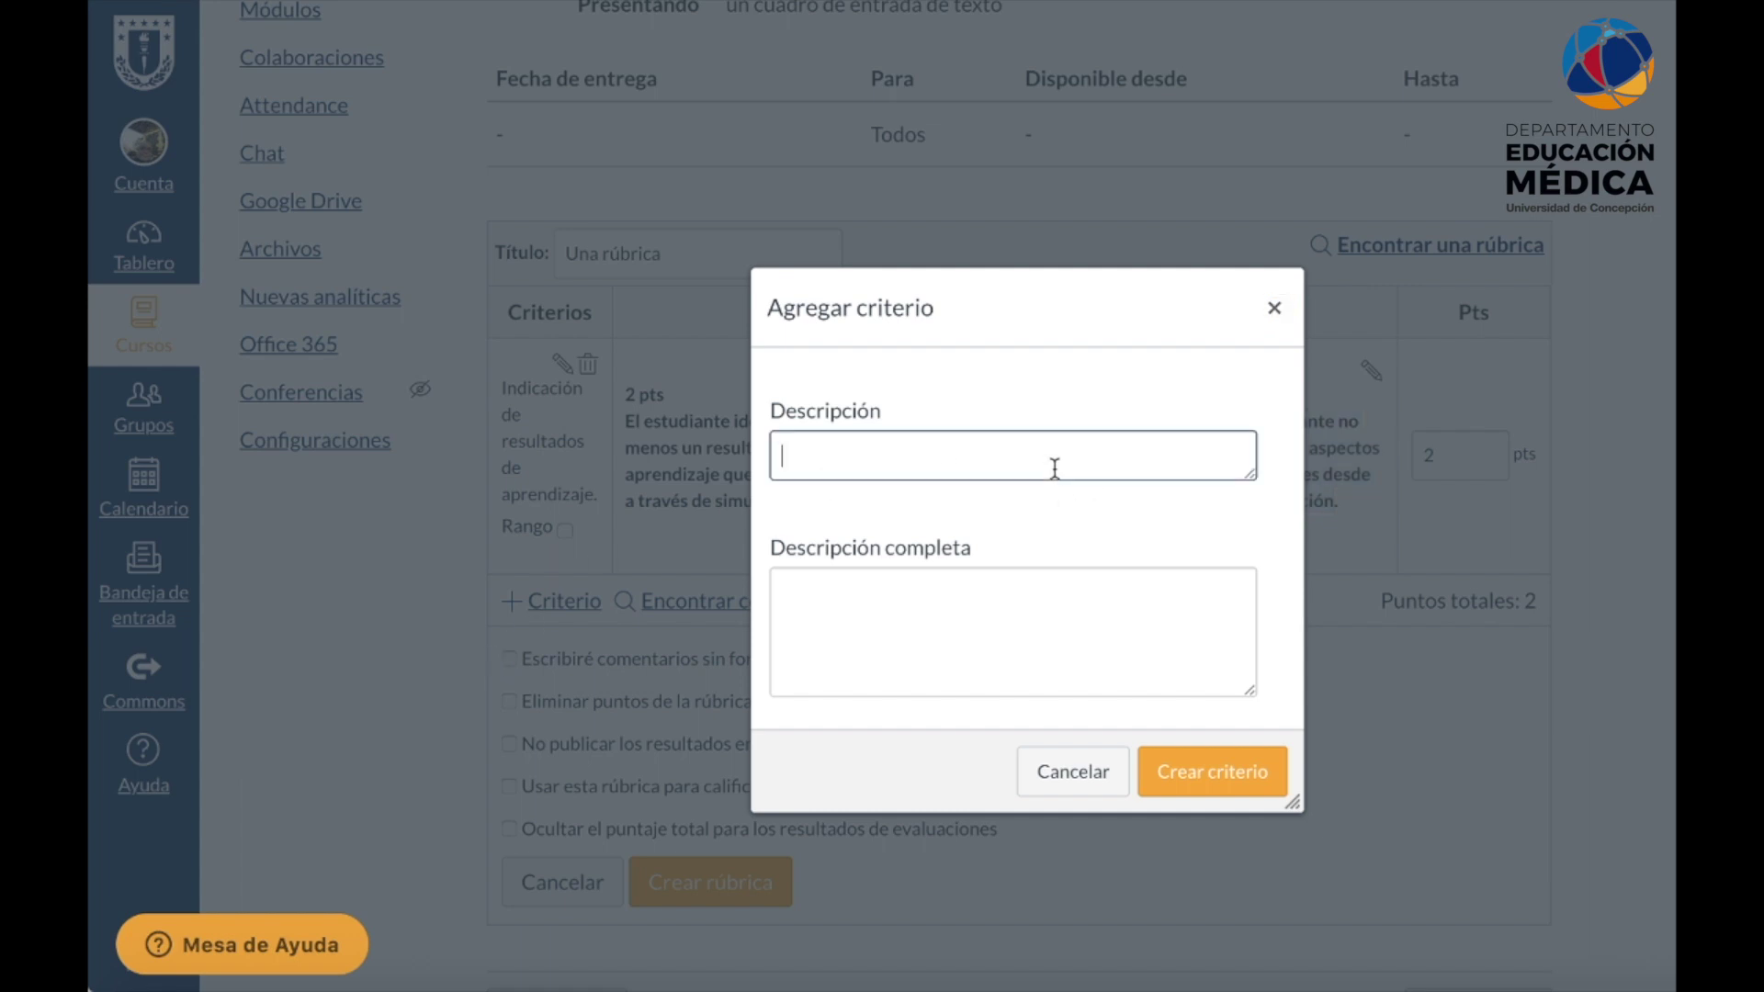
{"action": "type", "text": "Descripción de ventajas"}
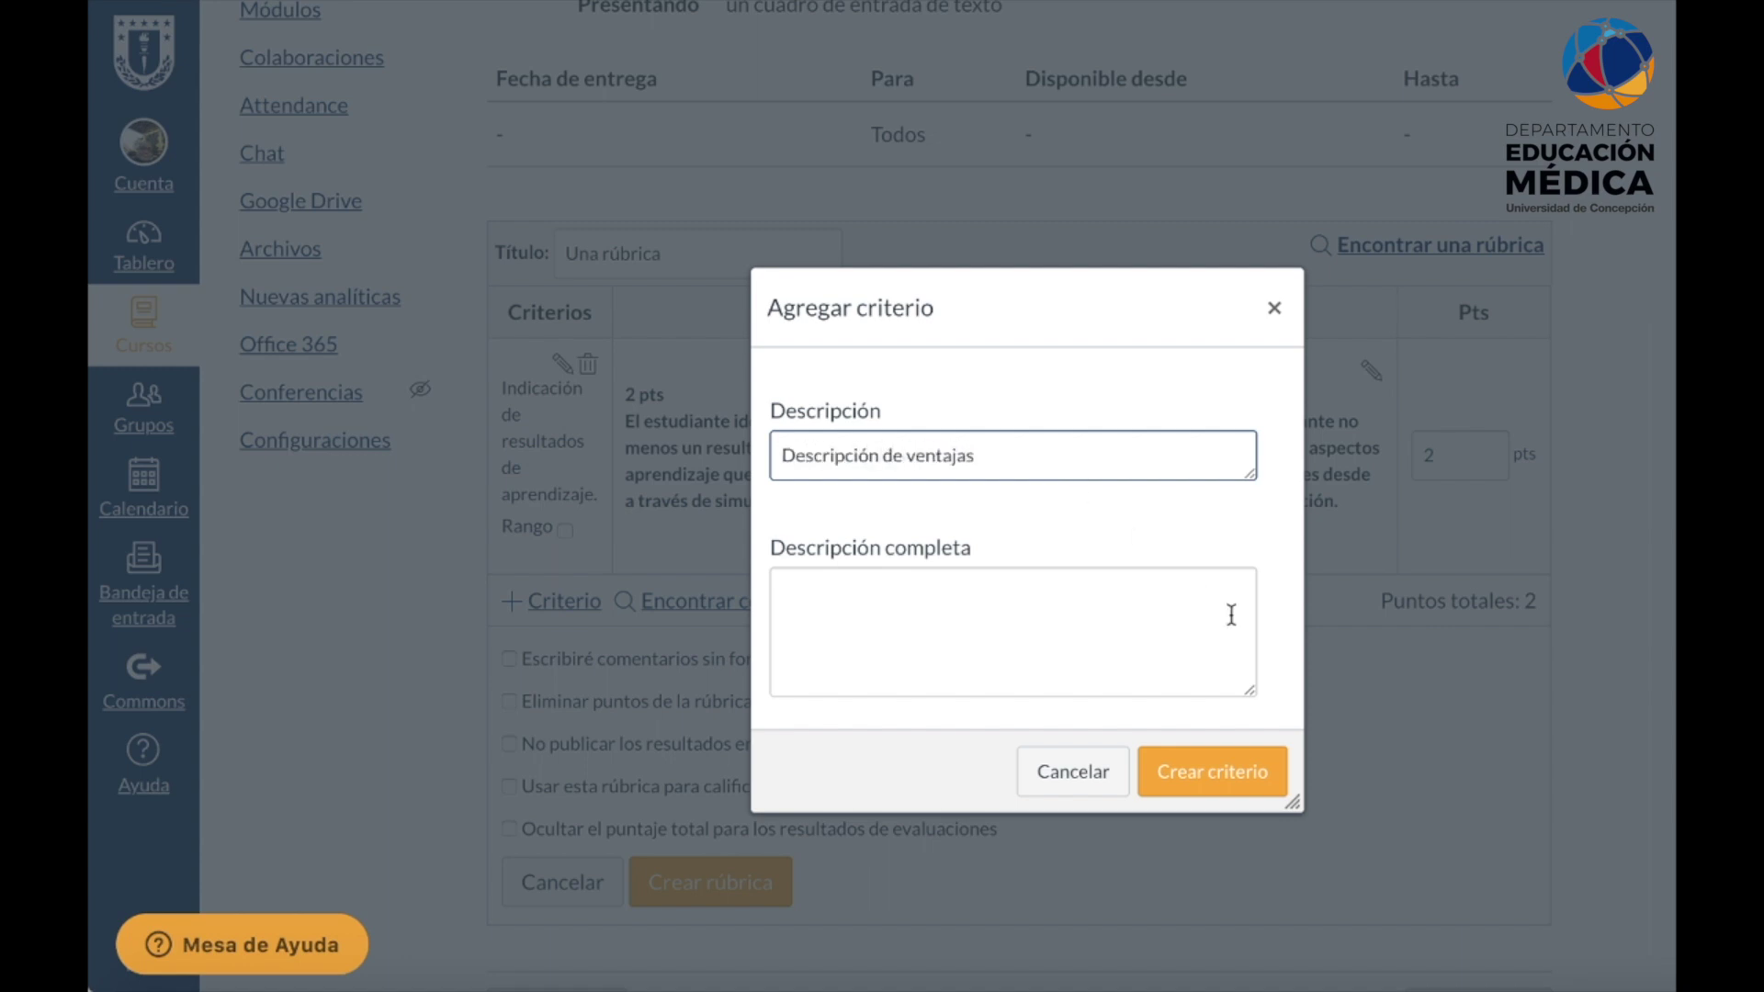
{"action": "type", "text": " de la simulación."}
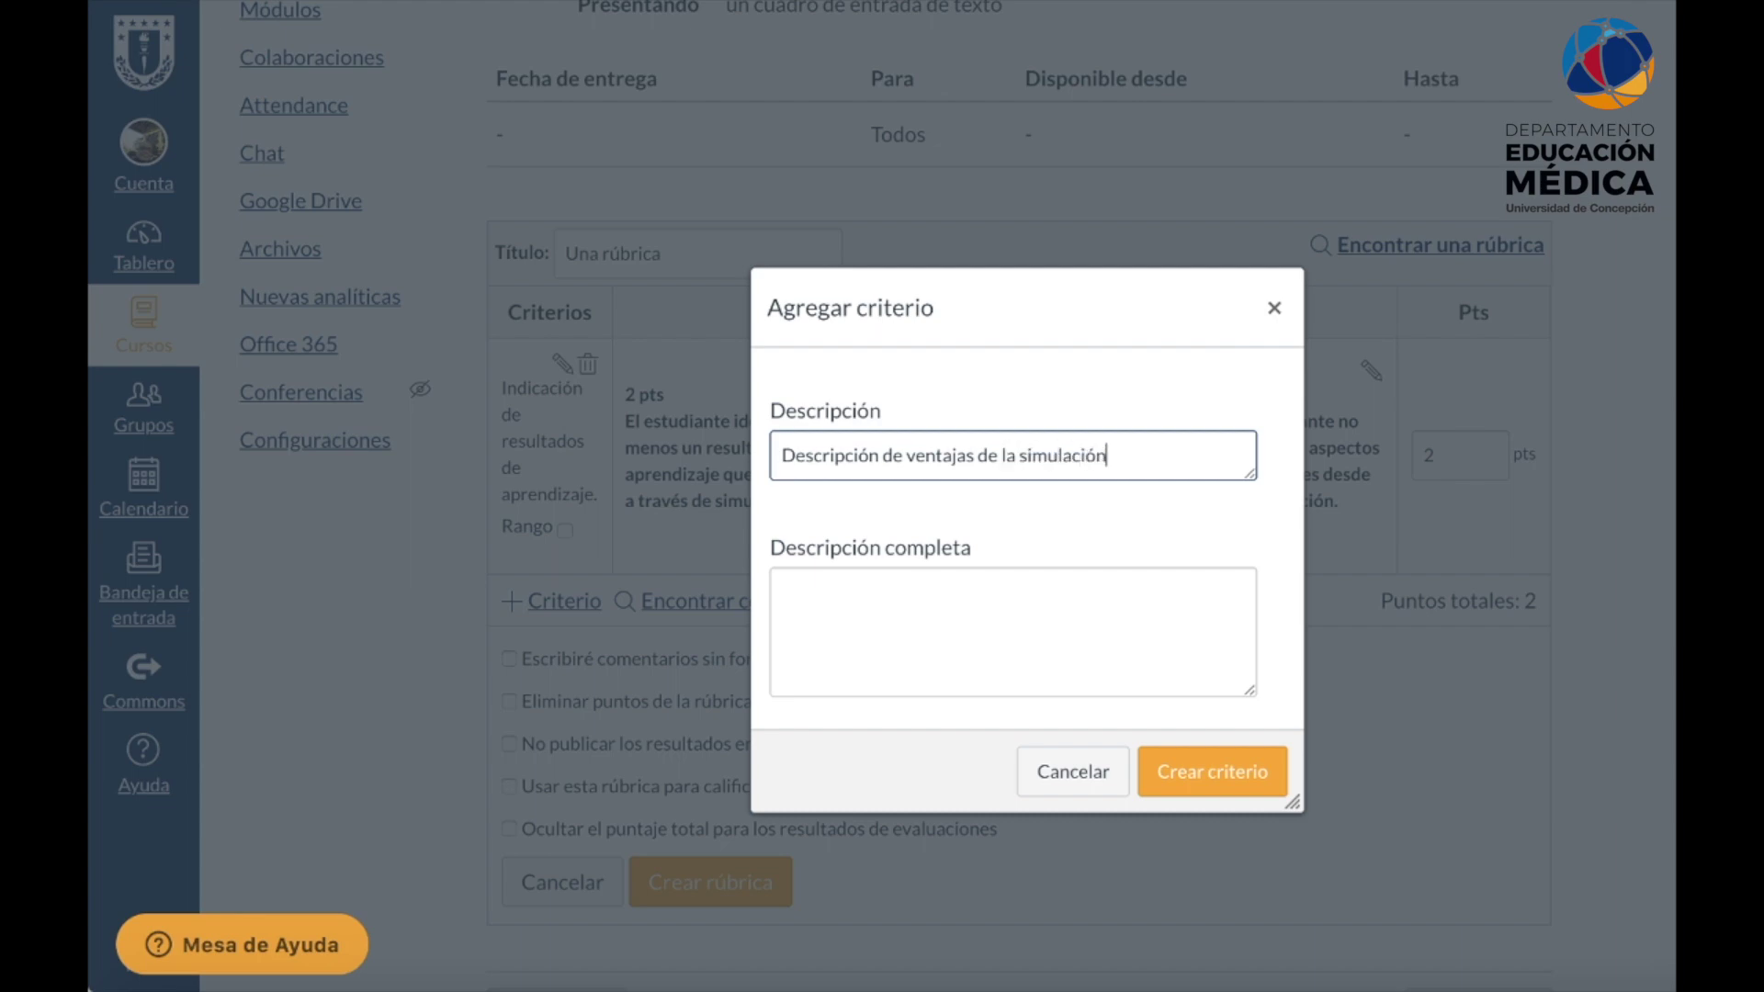
{"action": "left_click", "coordinate": [1214, 780]}
{"action": "scroll", "coordinate": [724, 560], "scroll_direction": "up", "scroll_amount": 6}
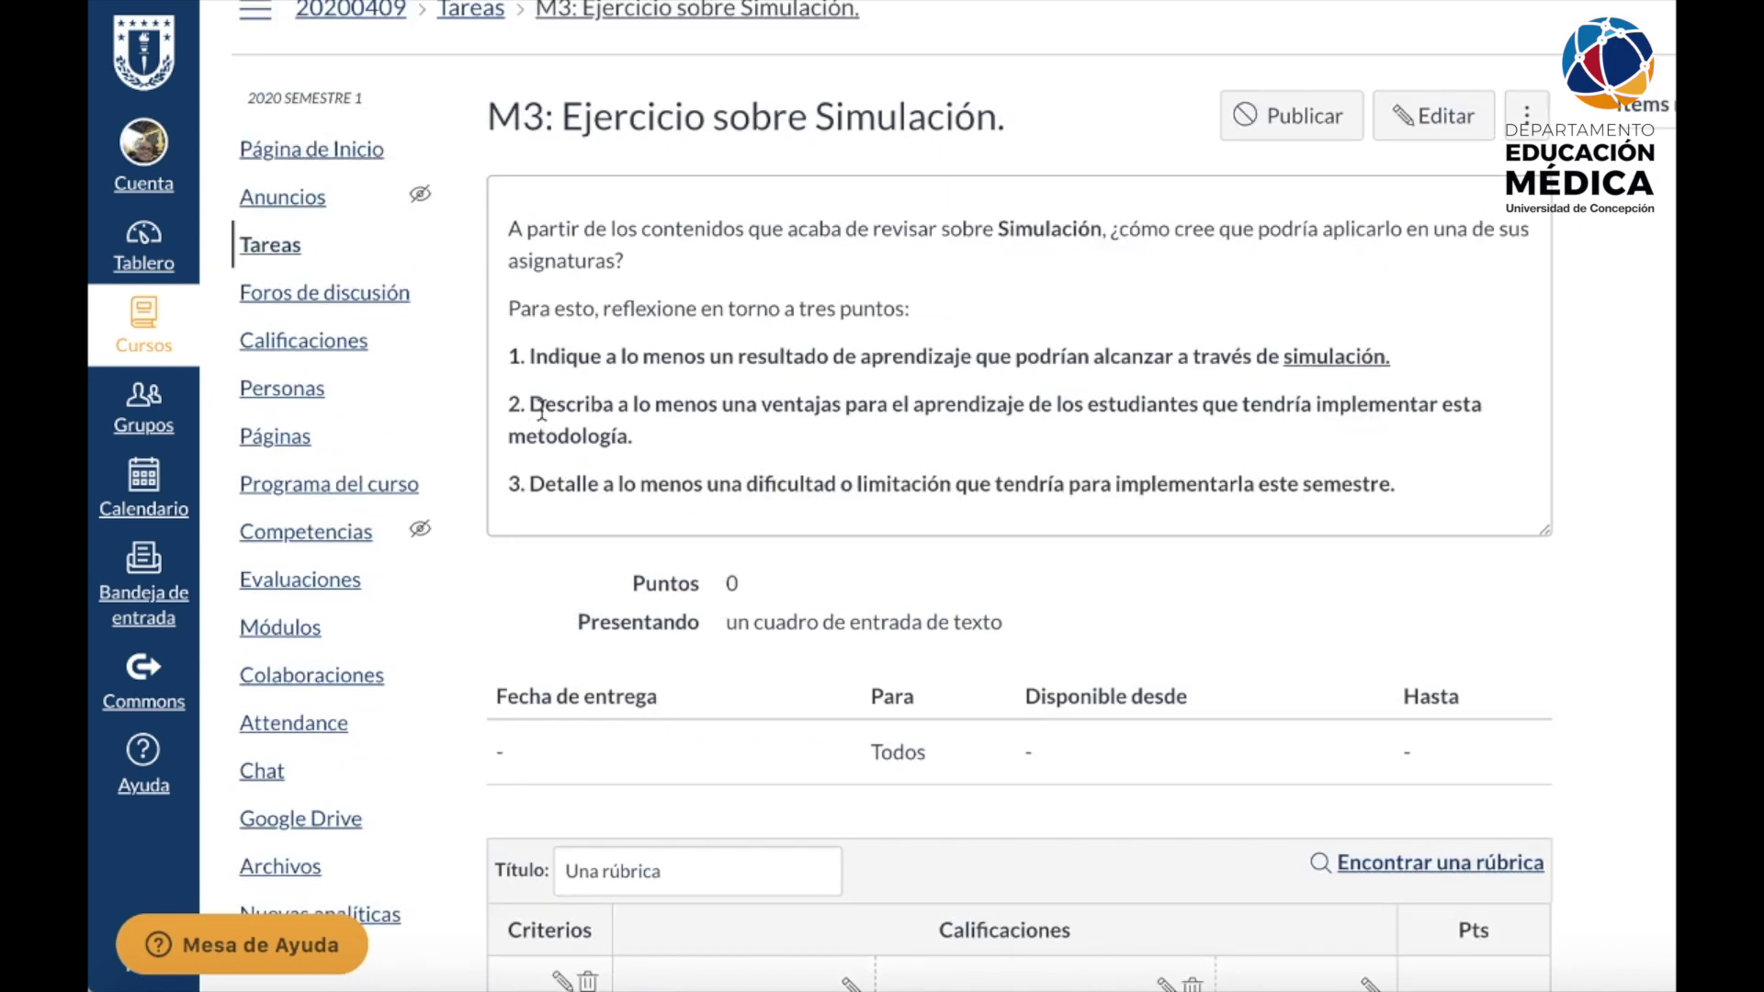
{"action": "scroll", "coordinate": [874, 561], "scroll_direction": "down", "scroll_amount": 5}
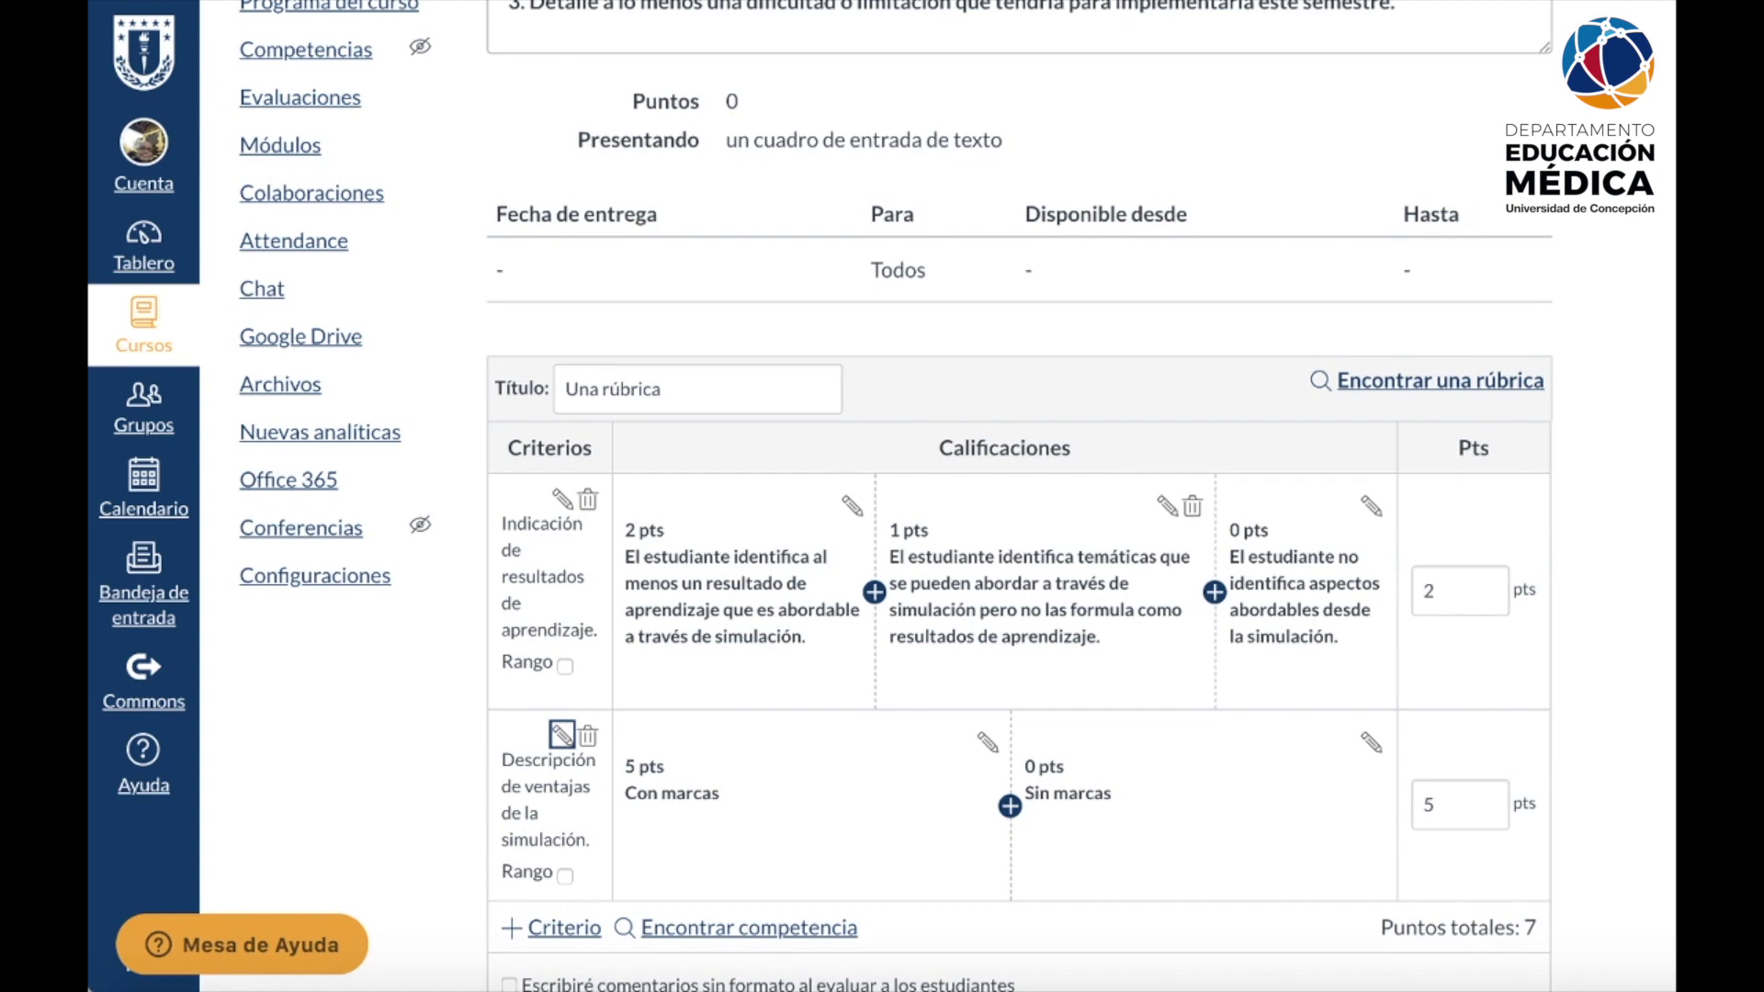
- Copy the "Máximo desempeño" description from the second row of the Word table and return to the rubric
{"action": "key", "text": "super+Tab"}
{"action": "left_click_drag", "start_coordinate": [876, 607], "coordinate": [664, 492]}
{"action": "left_click", "coordinate": [101, 864]}
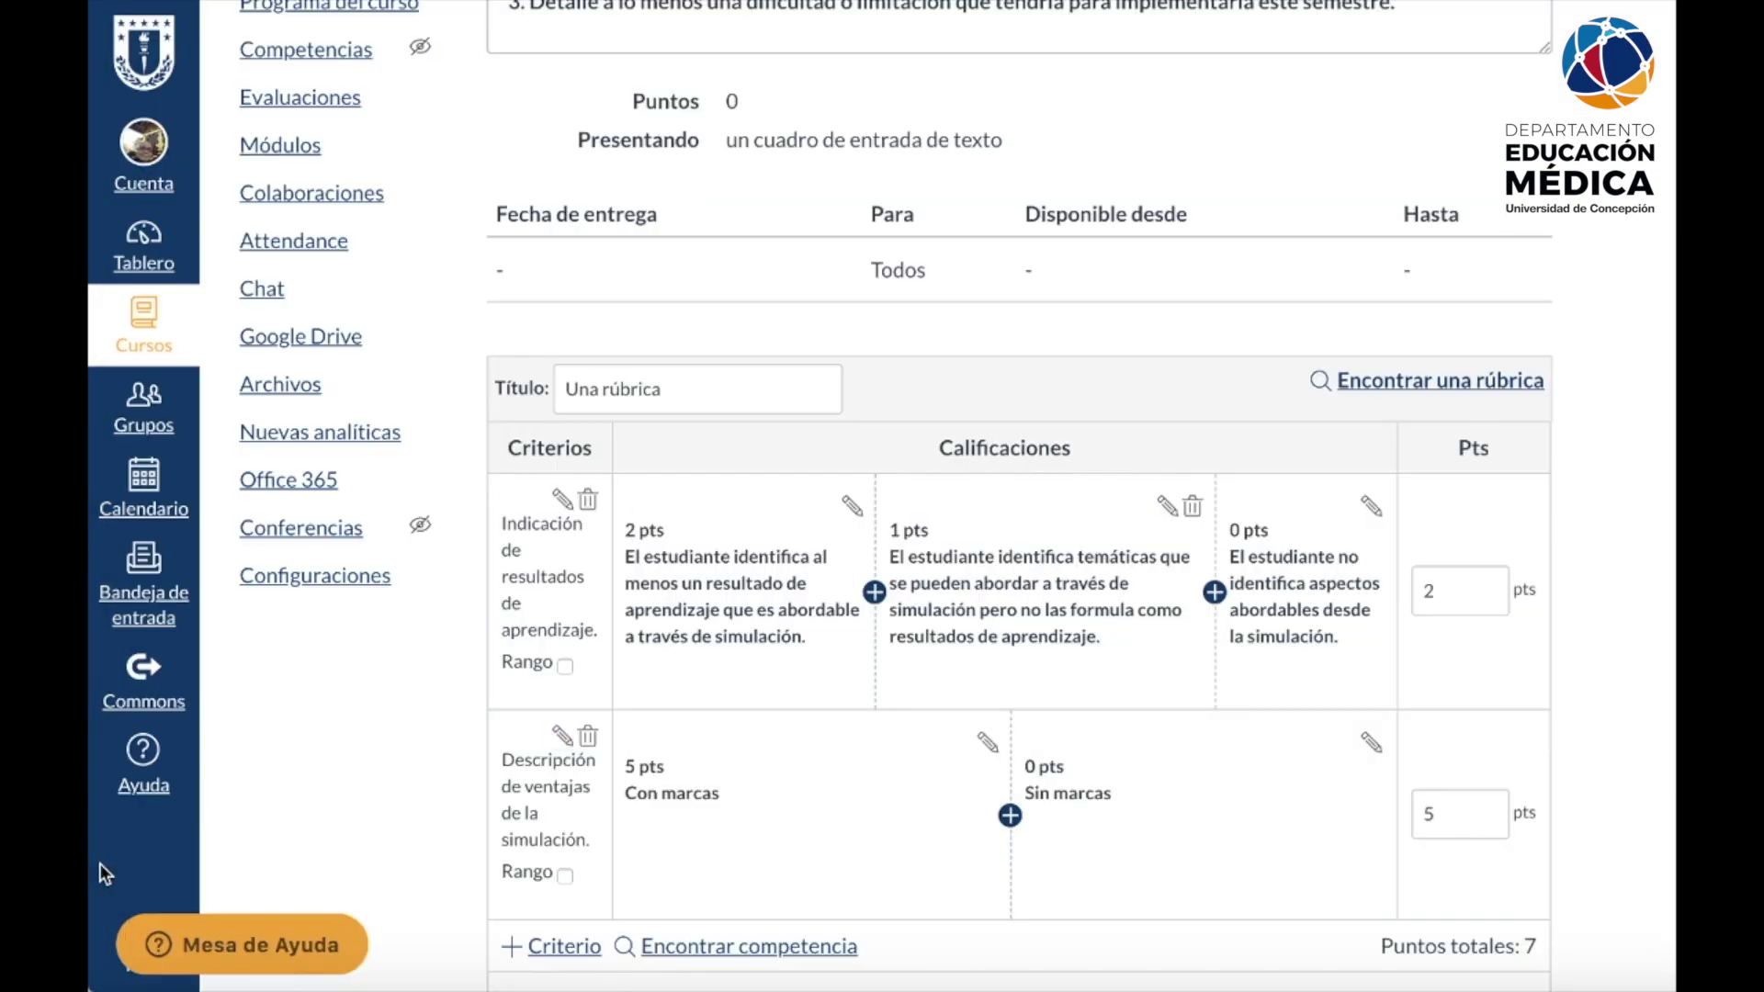
- Set the top rating of the advantages criterion to 2 points, titled with the copied second-row "Máximo desempeño" description
{"action": "left_click", "coordinate": [985, 743]}
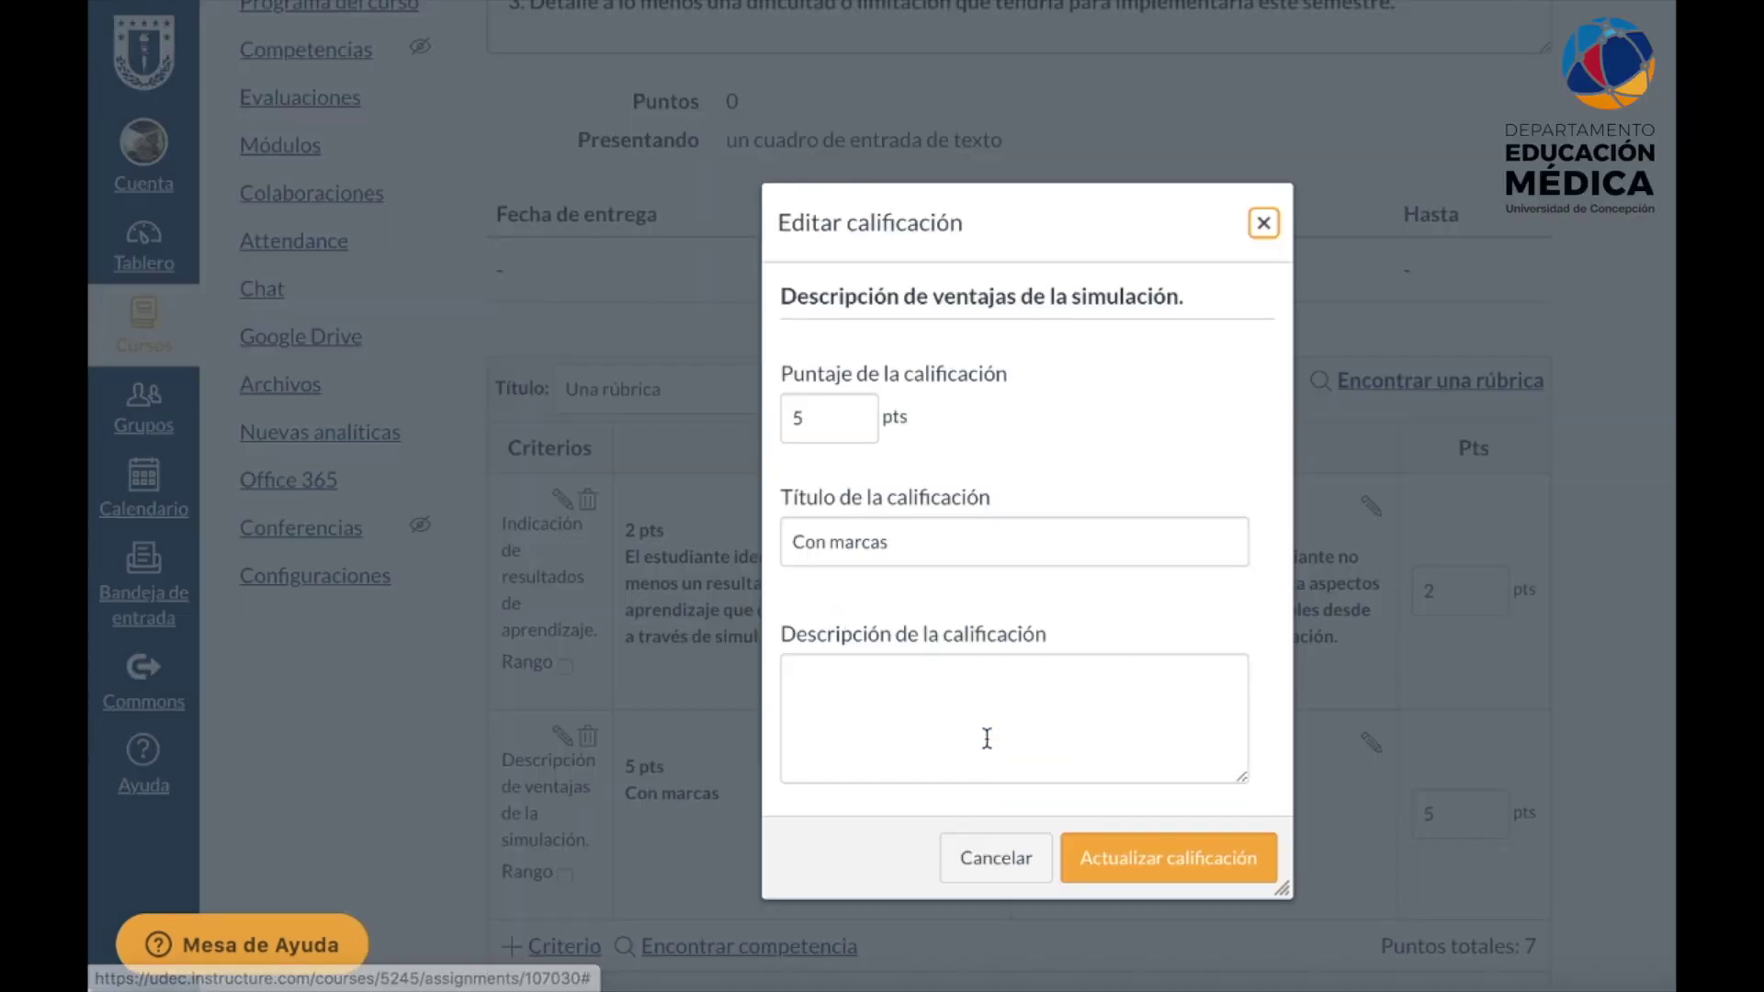
{"action": "triple_click", "coordinate": [841, 541]}
{"action": "key", "text": "ctrl+v"}
{"action": "double_click", "coordinate": [792, 417]}
{"action": "type", "text": "2"}
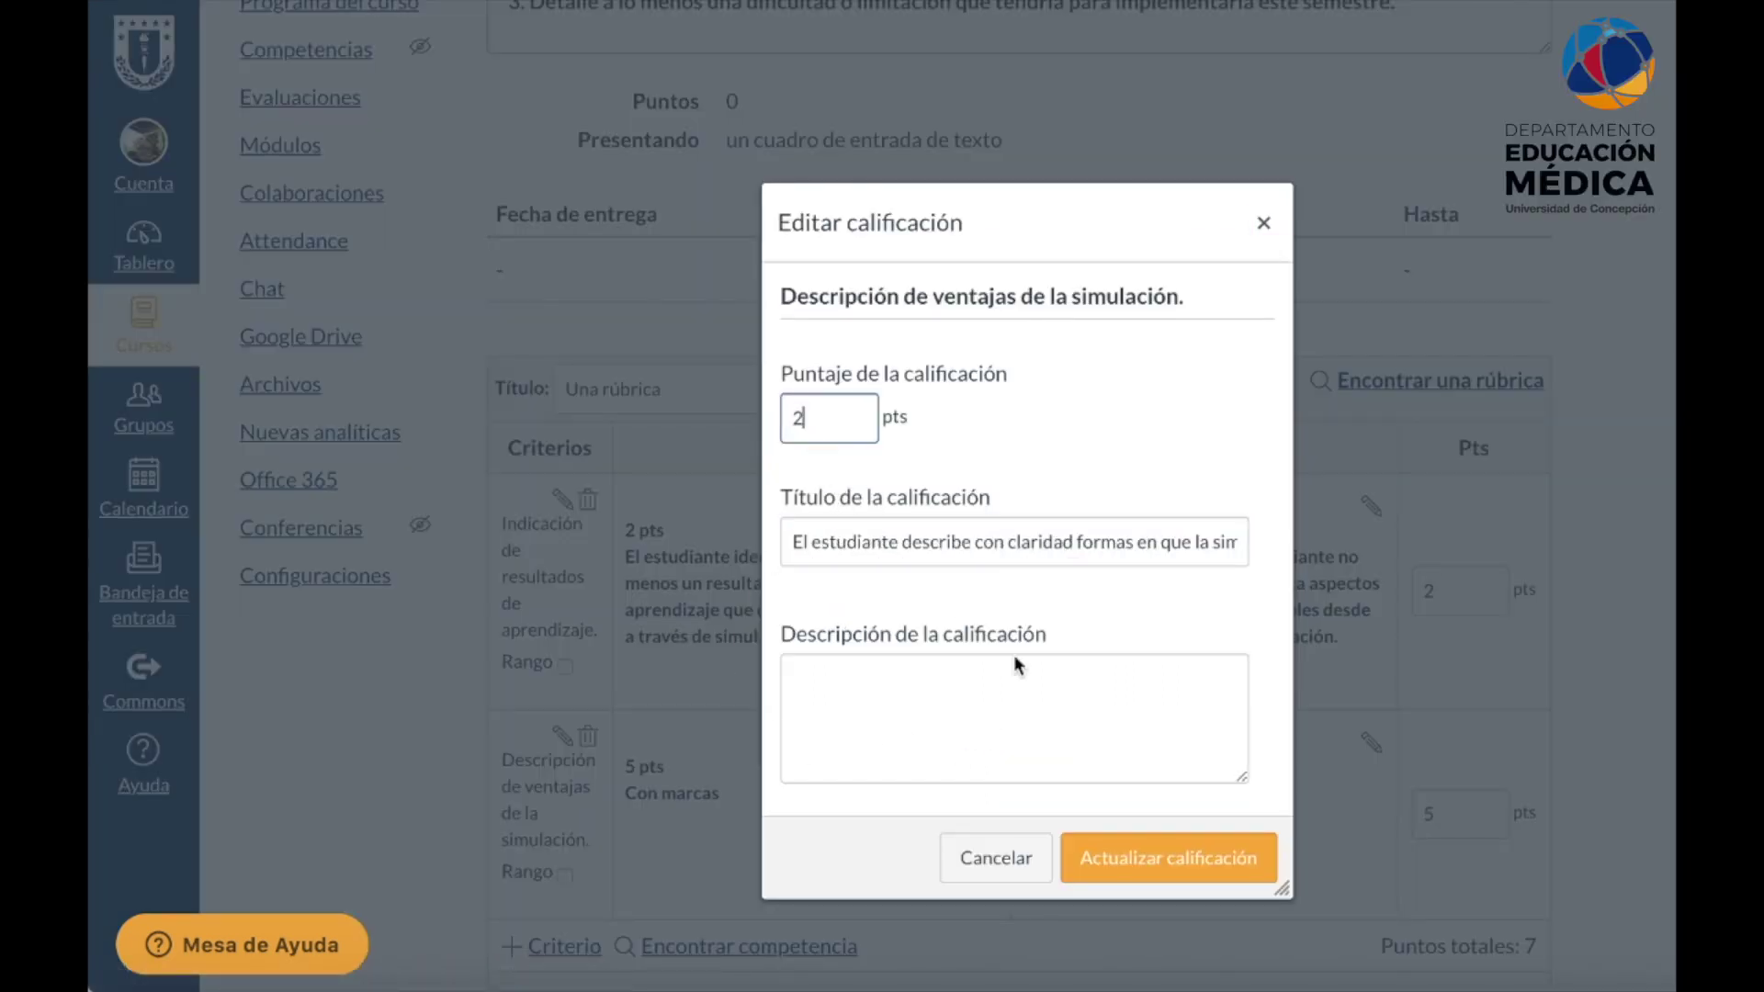
{"action": "left_click", "coordinate": [1128, 860]}
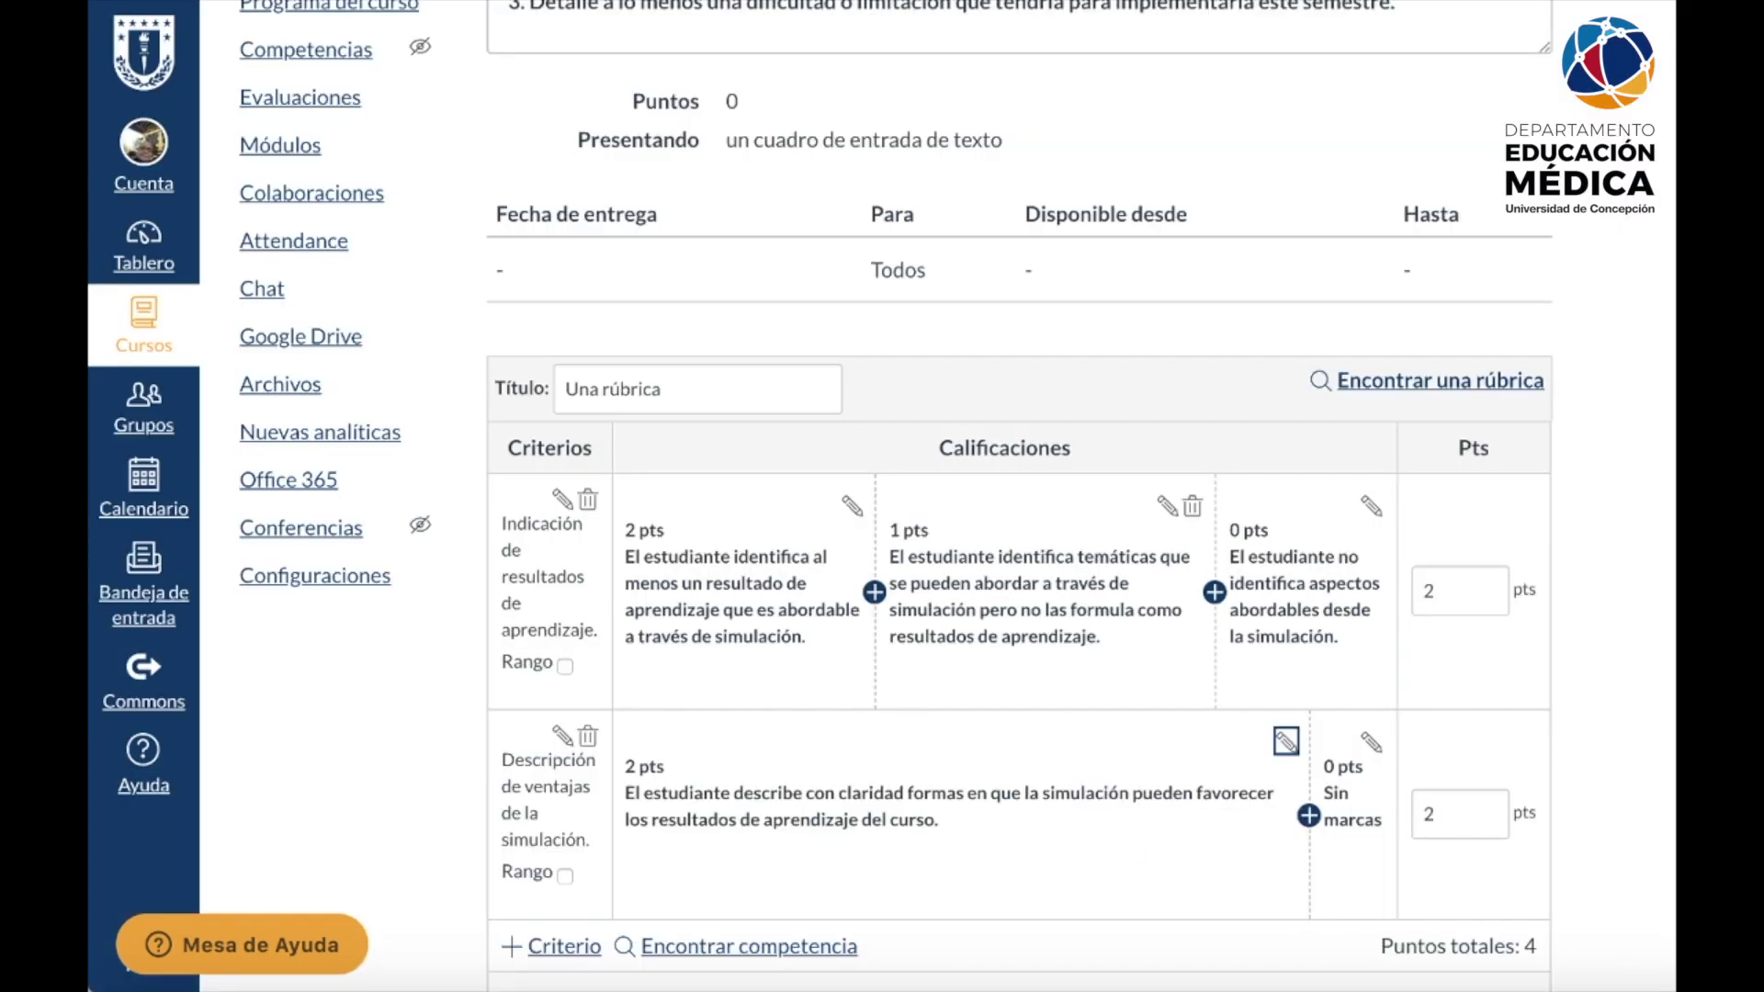
- Add a 1-point rating to the advantages criterion, titled with the second-row "Nivel intermedio" description copied from the Word table
{"action": "key", "text": "super+Tab"}
{"action": "left_click_drag", "start_coordinate": [1154, 602], "coordinate": [951, 490]}
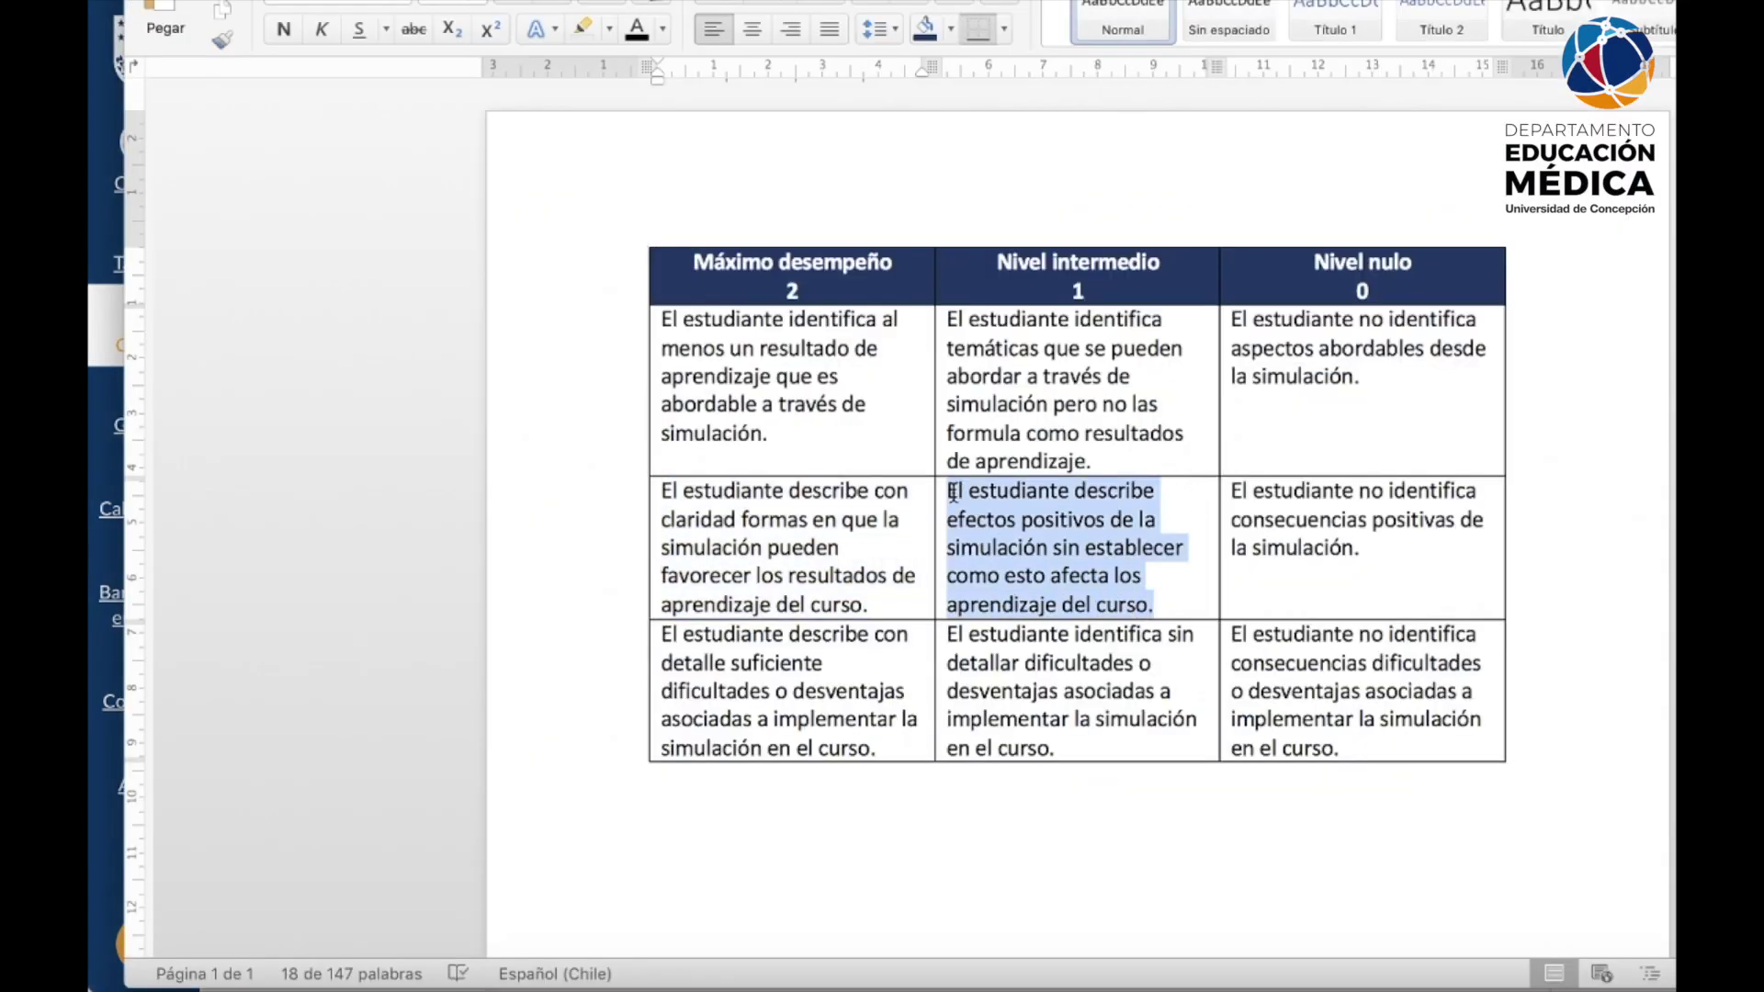
{"action": "left_click", "coordinate": [99, 859]}
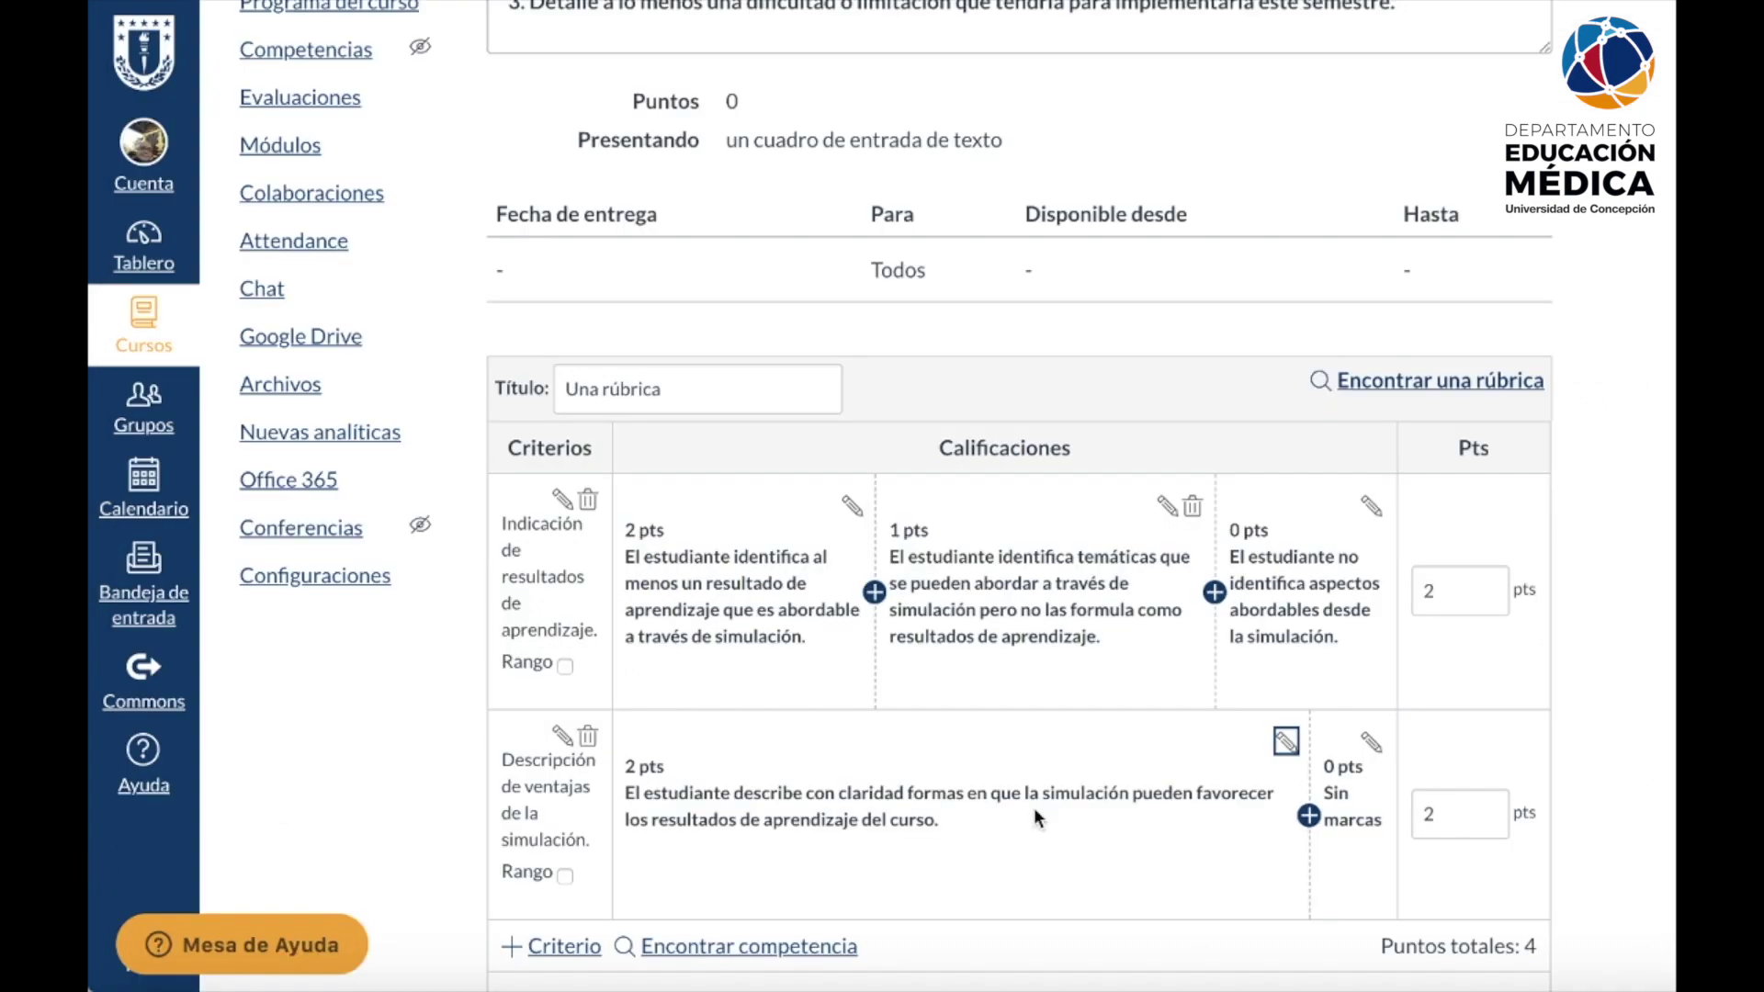
{"action": "left_click", "coordinate": [1309, 815]}
{"action": "left_click", "coordinate": [955, 553]}
{"action": "key", "text": "ctrl+v"}
{"action": "left_click", "coordinate": [1131, 836]}
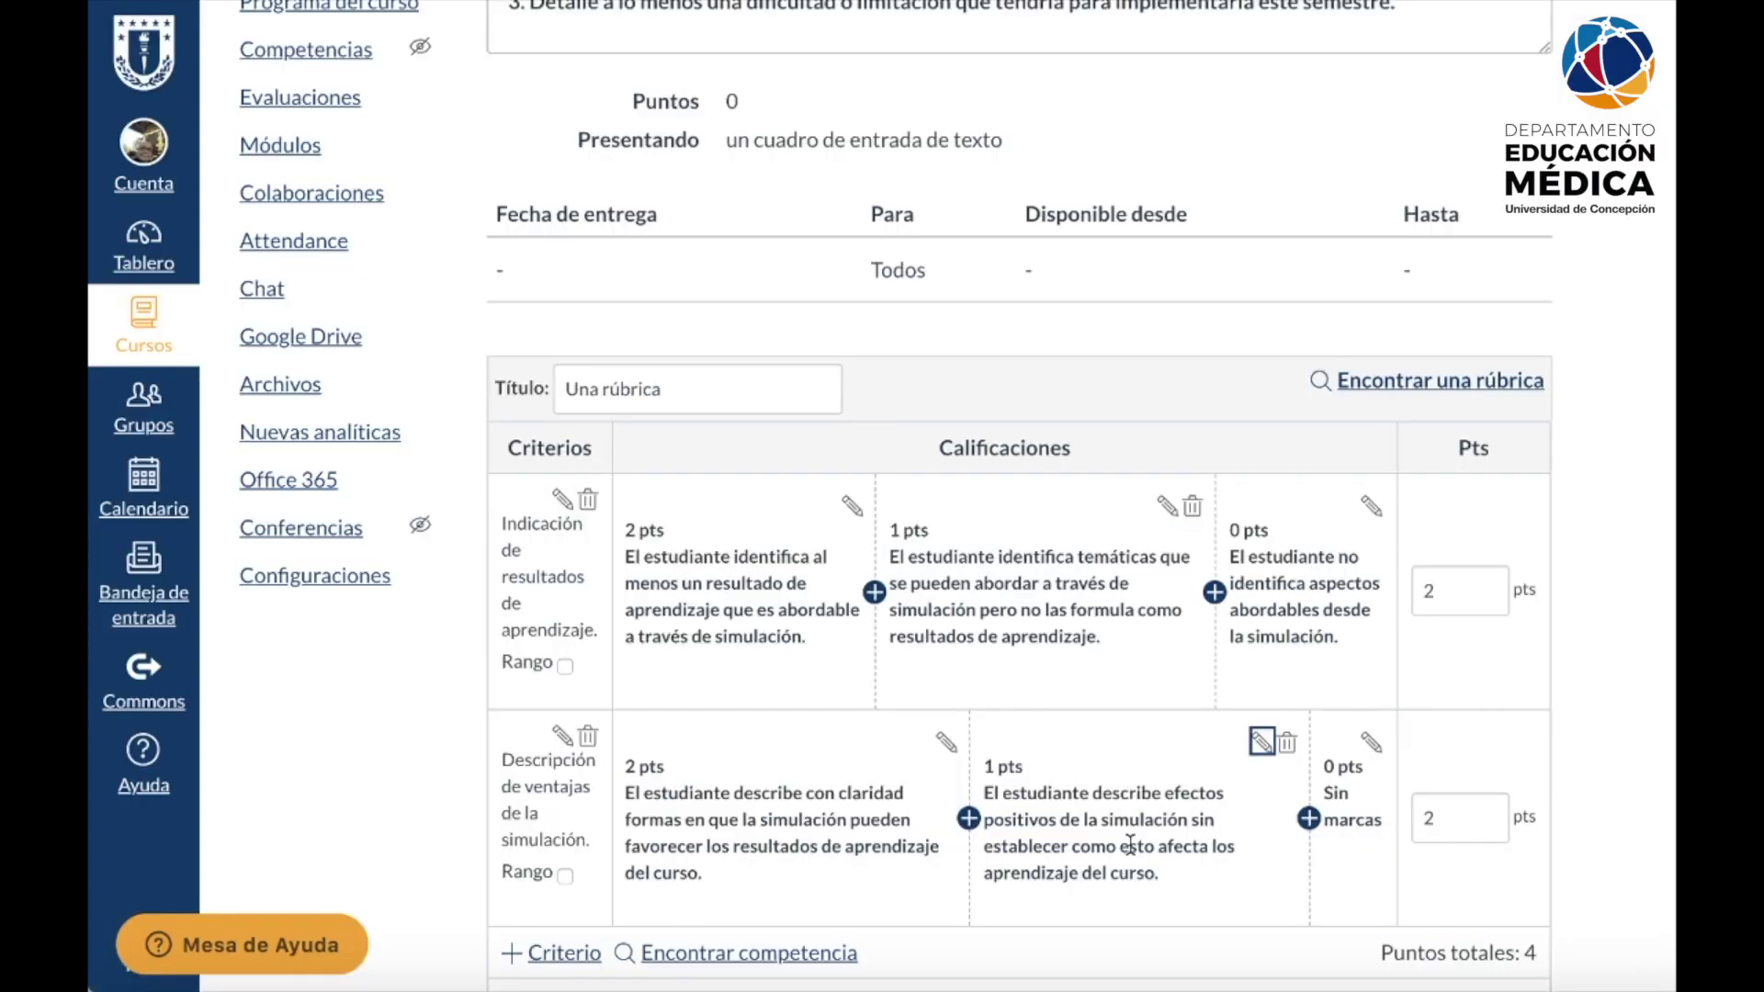
- Retitle the advantages criterion's 0-point rating with the second-row "Nivel nulo" description copied from the Word table
{"action": "key", "text": "super+Tab"}
{"action": "left_click_drag", "start_coordinate": [1371, 560], "coordinate": [1231, 490]}
{"action": "key", "text": "ctrl+c"}
{"action": "left_click", "coordinate": [101, 868]}
{"action": "left_click", "coordinate": [1371, 740]}
{"action": "left_click", "coordinate": [912, 547]}
{"action": "key", "text": "ctrl+a"}
{"action": "key", "text": "ctrl+v"}
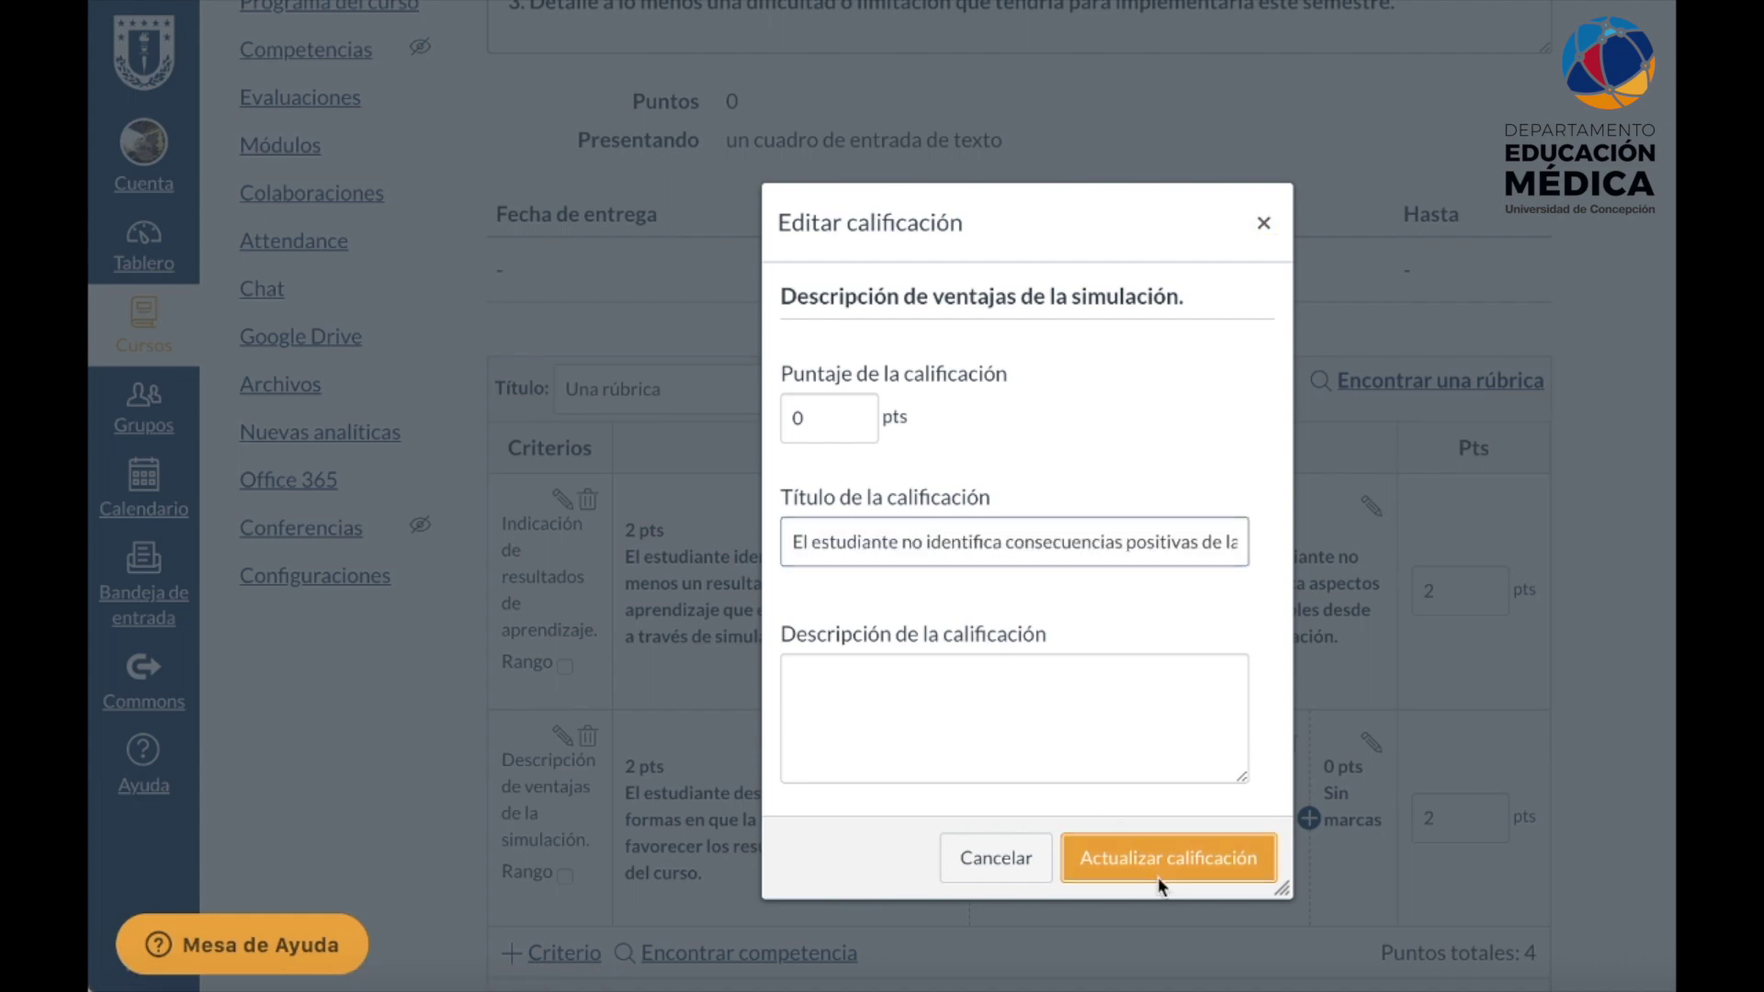
{"action": "left_click", "coordinate": [1161, 881]}
- Add a new criterion to the rubric described as "Detalle de las desventajas."
{"action": "scroll", "coordinate": [682, 669], "scroll_direction": "down", "scroll_amount": 3}
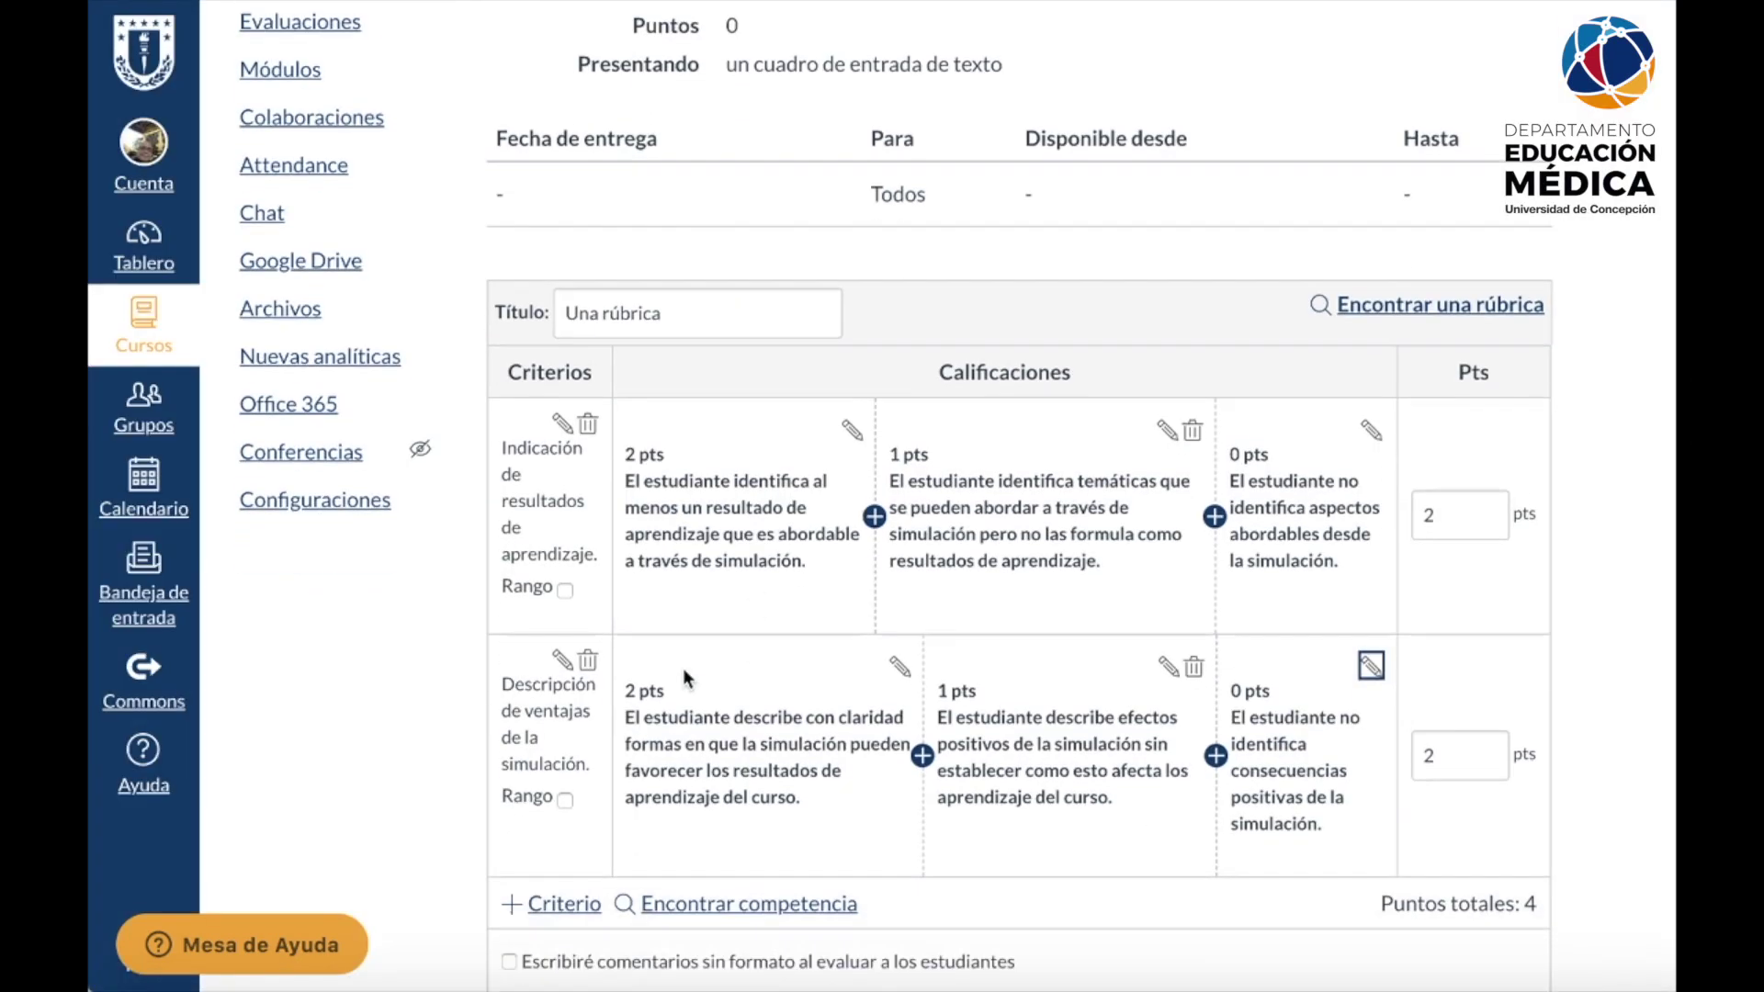
{"action": "left_click", "coordinate": [551, 730]}
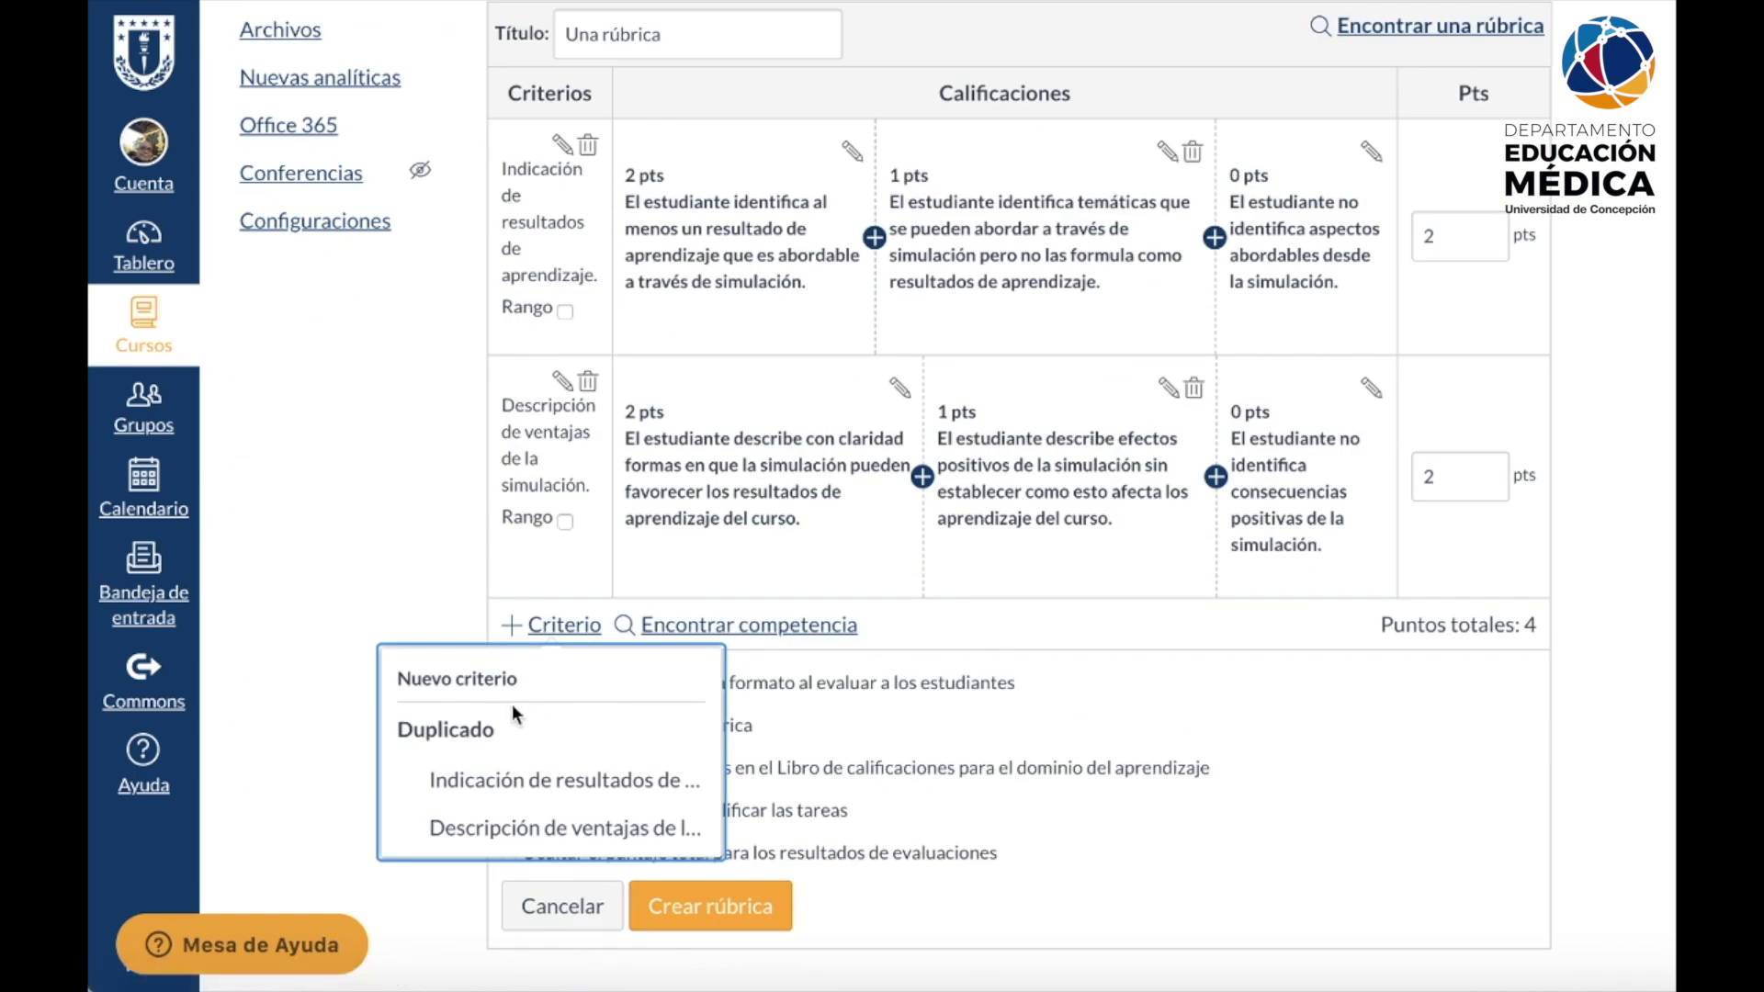
{"action": "left_click", "coordinate": [459, 683]}
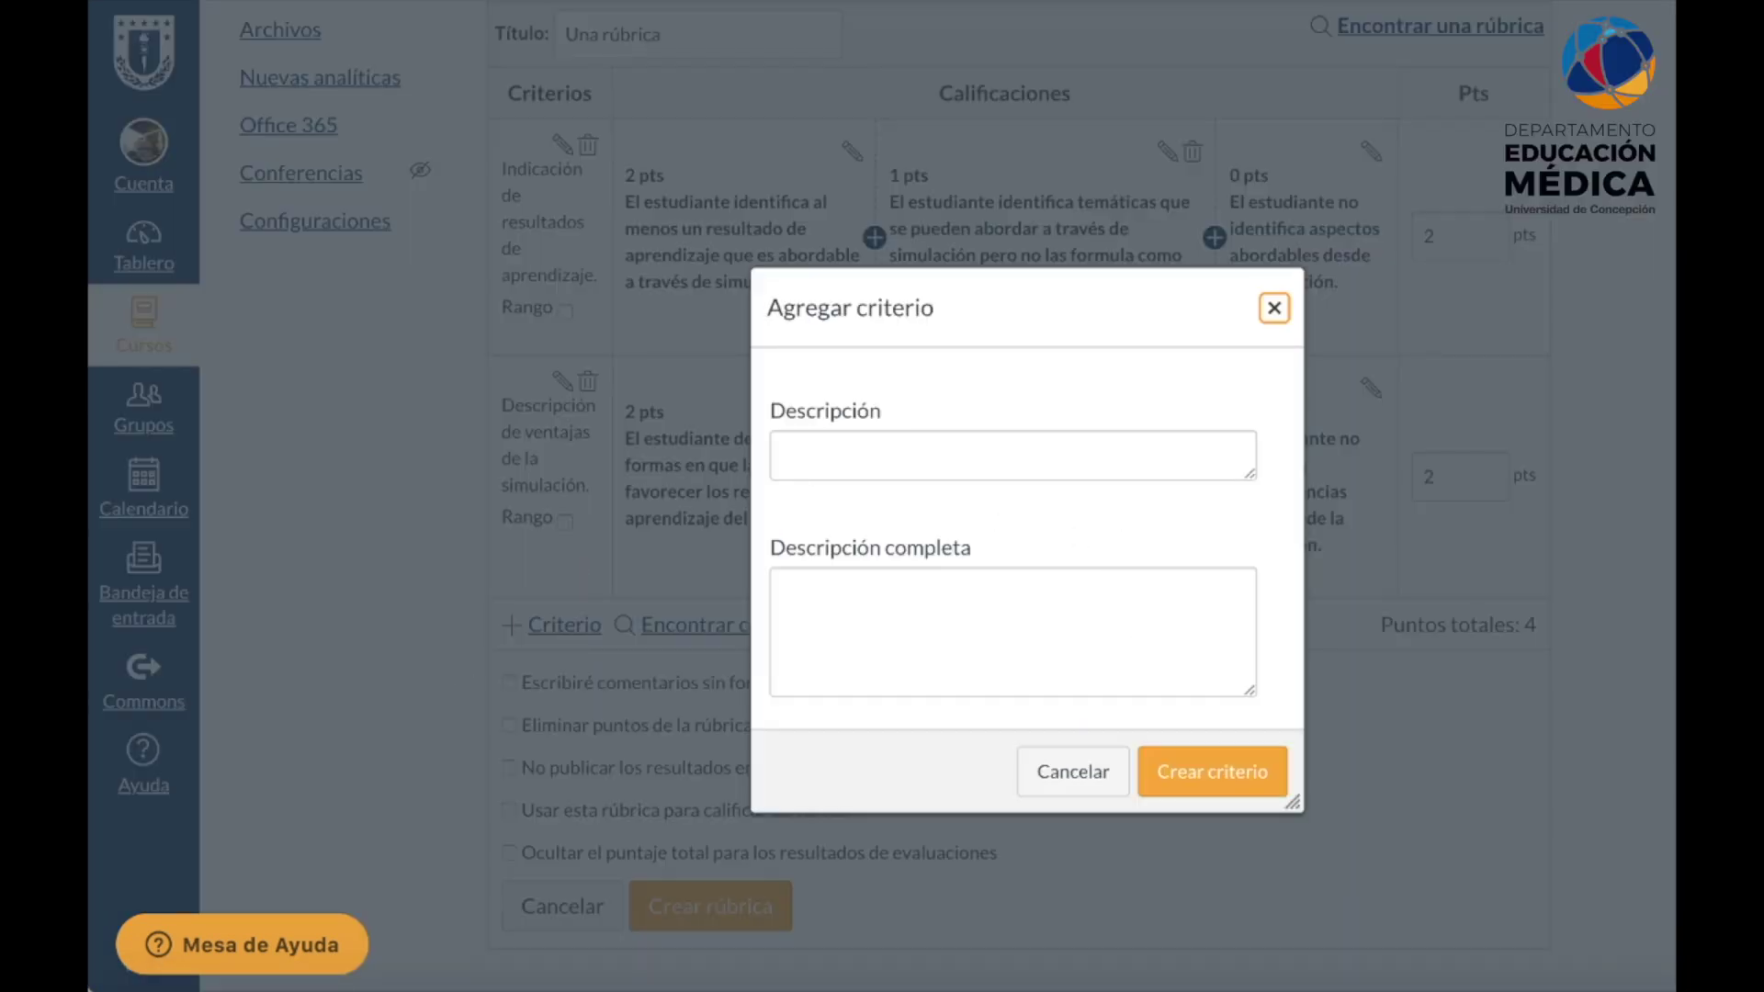
{"action": "type", "text": "Det"}
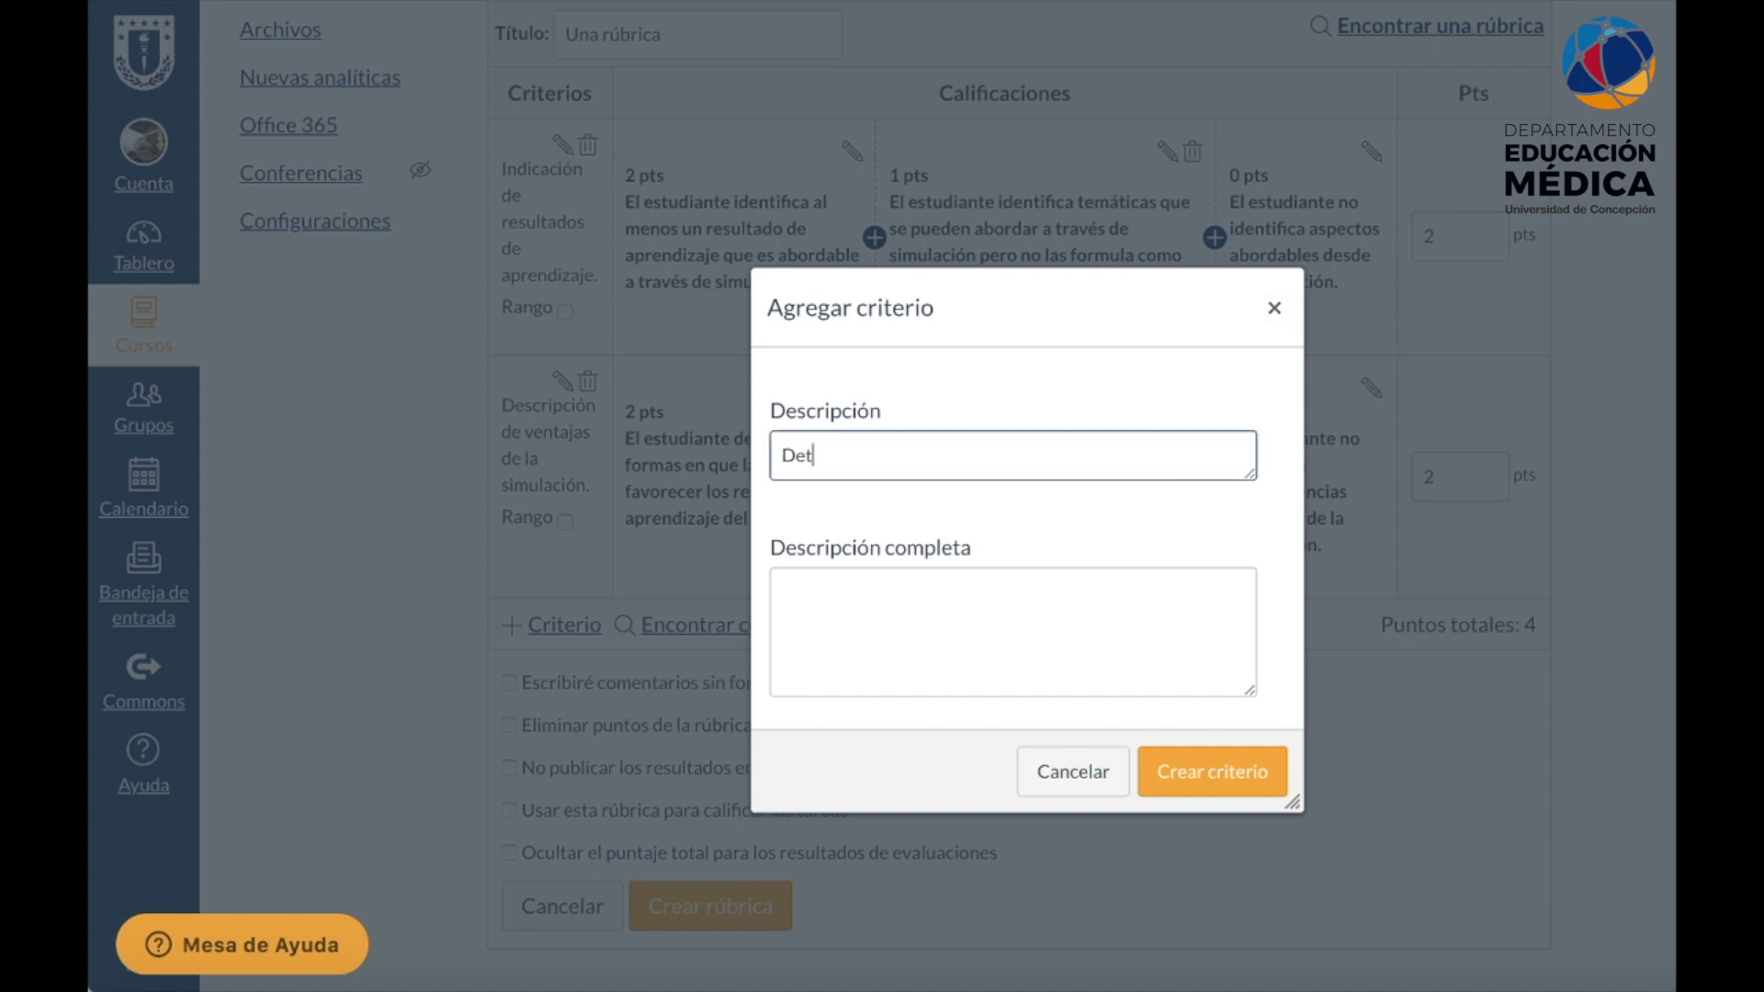
{"action": "type", "text": "alle de las desventajas."}
{"action": "left_click", "coordinate": [1245, 777]}
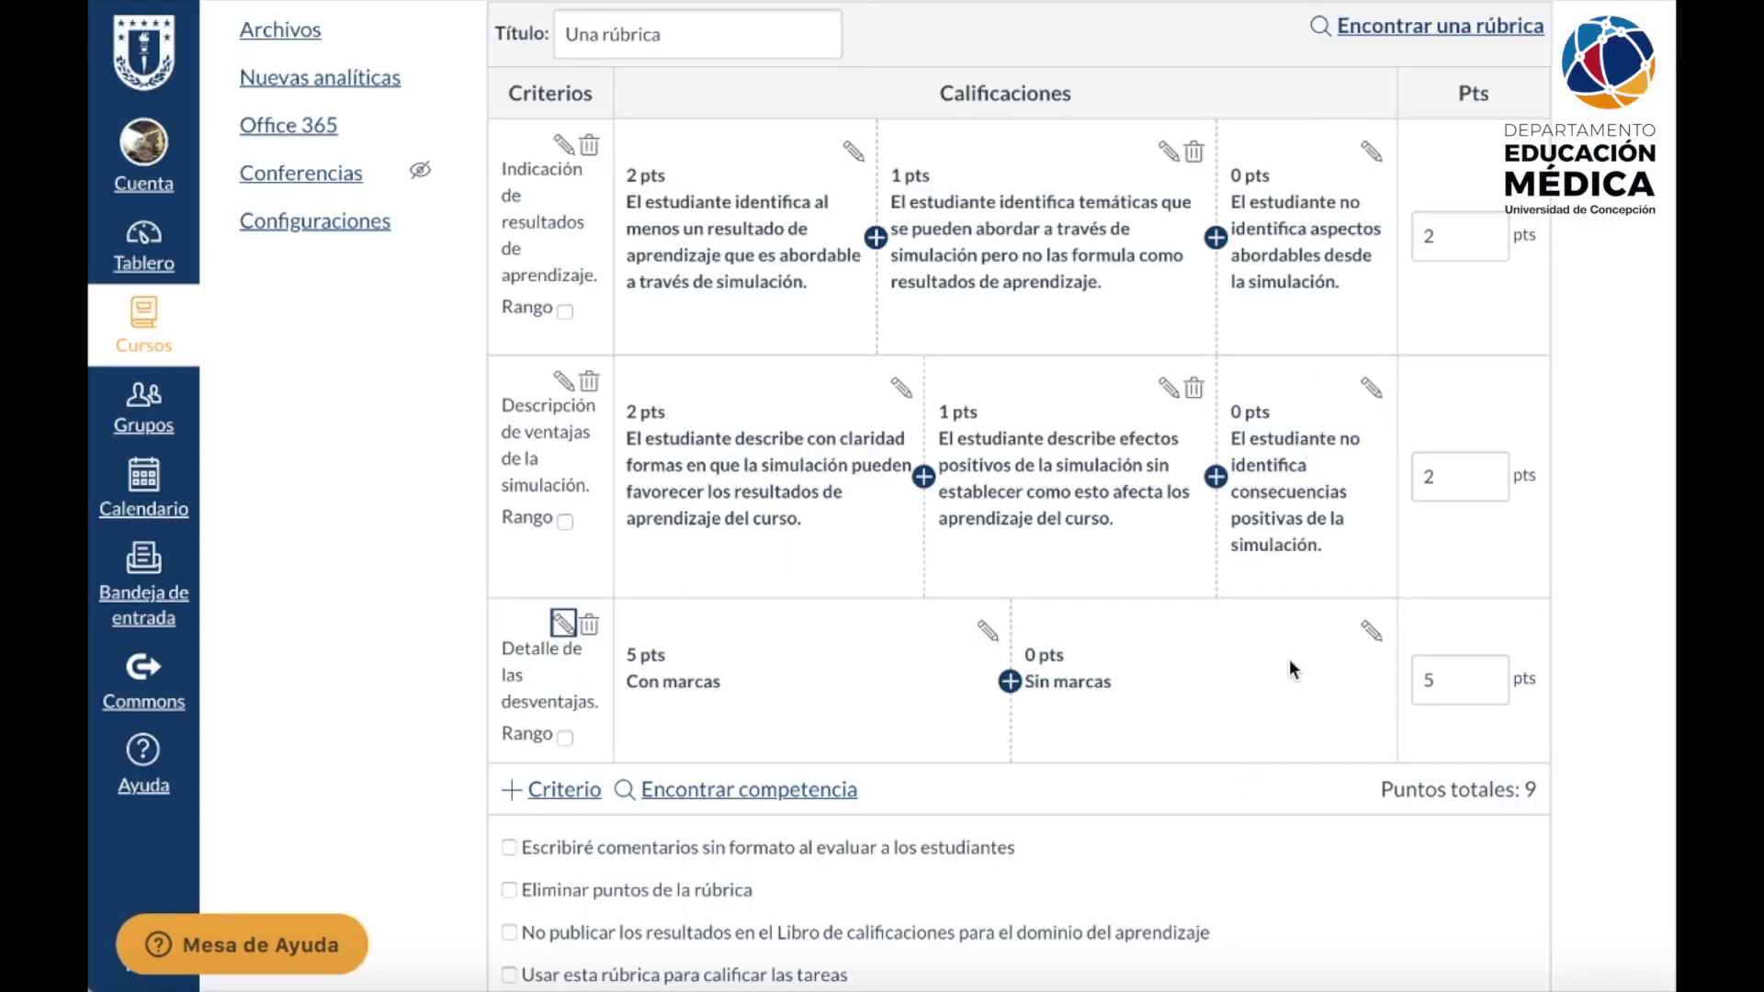
- Set the disadvantages criterion's top rating to 2 points, titled with the third-row "Máximo desempeño" description copied from Word
{"action": "key", "text": "super+Tab"}
{"action": "left_click_drag", "start_coordinate": [877, 746], "coordinate": [663, 636]}
{"action": "left_click", "coordinate": [103, 873]}
{"action": "triple_click", "coordinate": [833, 540]}
{"action": "key", "text": "ctrl+v"}
{"action": "left_click", "coordinate": [811, 419]}
{"action": "key", "text": "BackSpace"}
{"action": "type", "text": "2"}
{"action": "left_click", "coordinate": [1166, 857]}
- Add a 1-point rating to the disadvantages criterion, titled with the third-row "Nivel intermedio" description copied from the Word table
{"action": "key", "text": "super+Tab"}
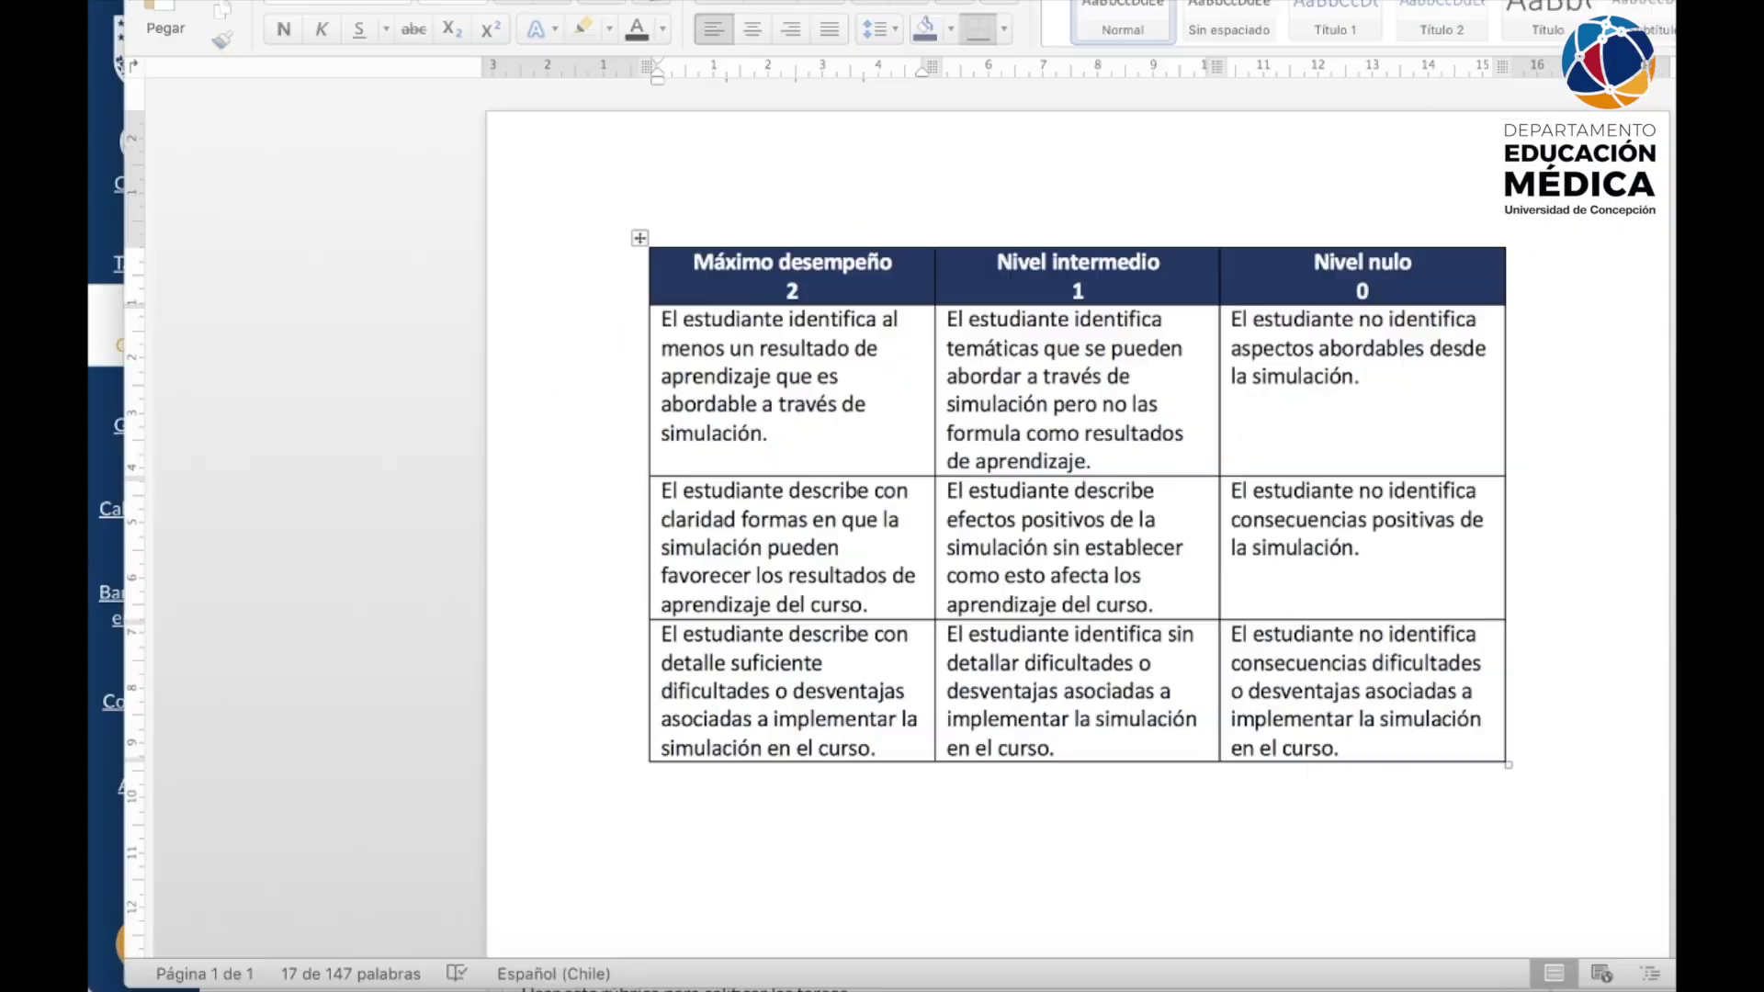
{"action": "left_click_drag", "start_coordinate": [1064, 742], "coordinate": [949, 634]}
{"action": "key", "text": "ctrl+c"}
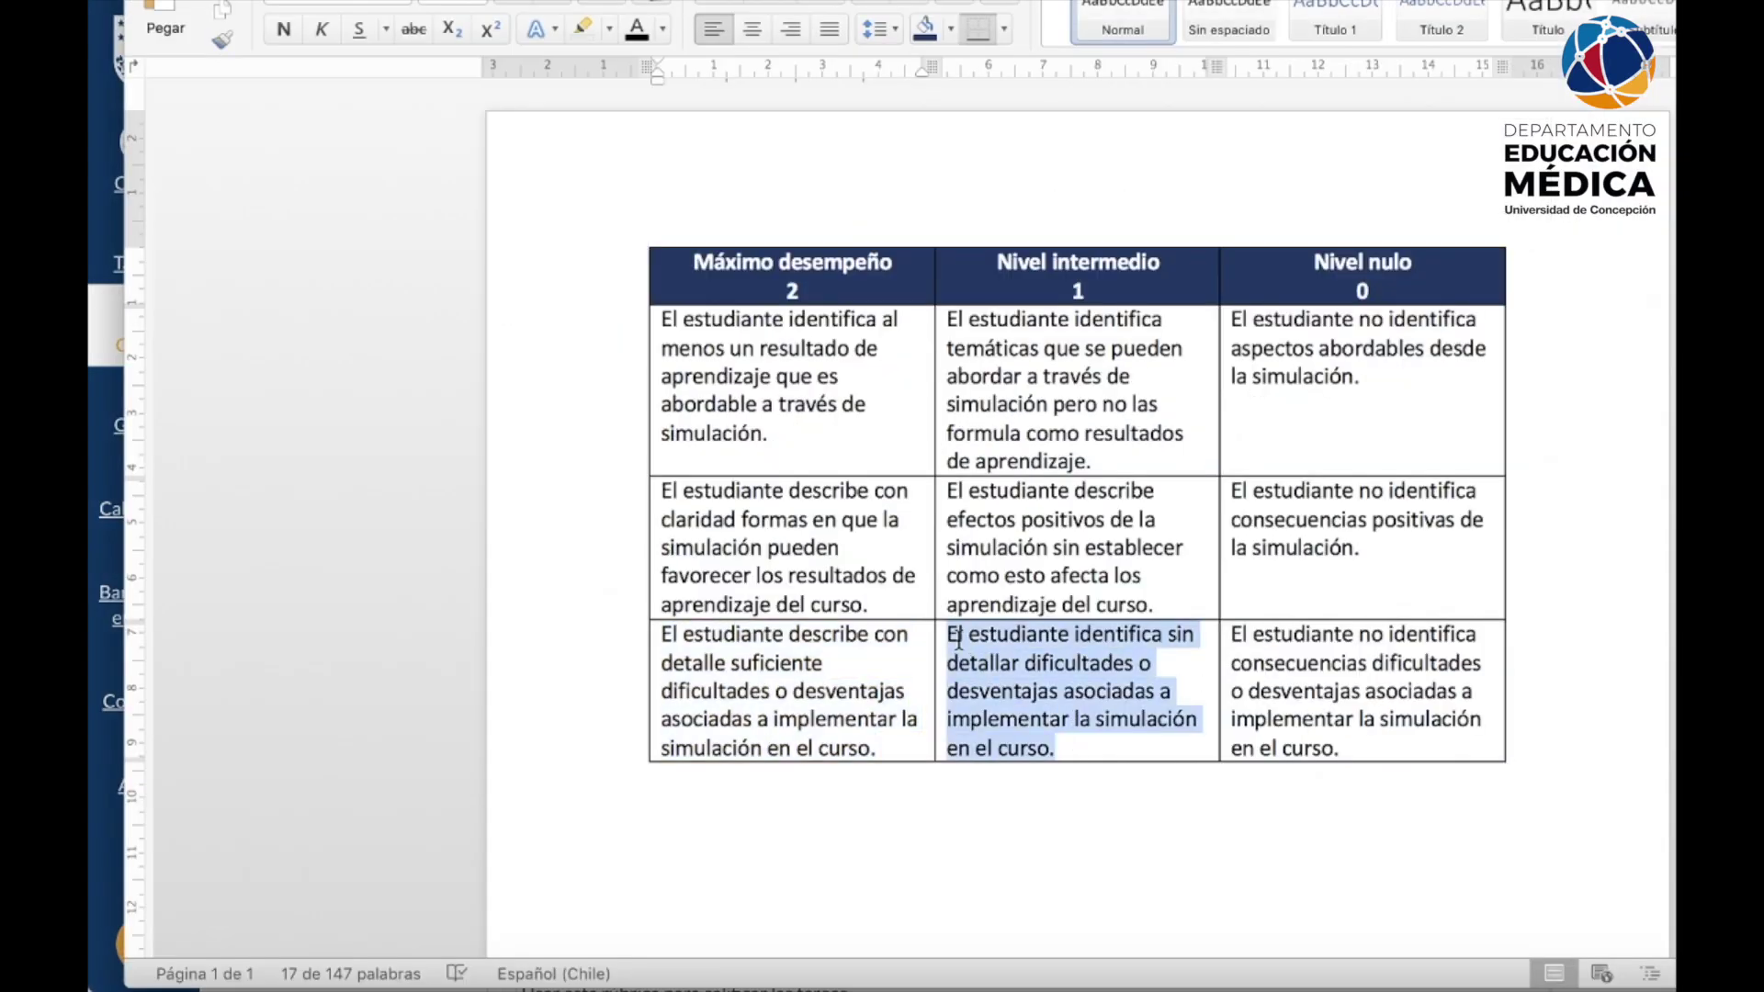
{"action": "key", "text": "super+Tab"}
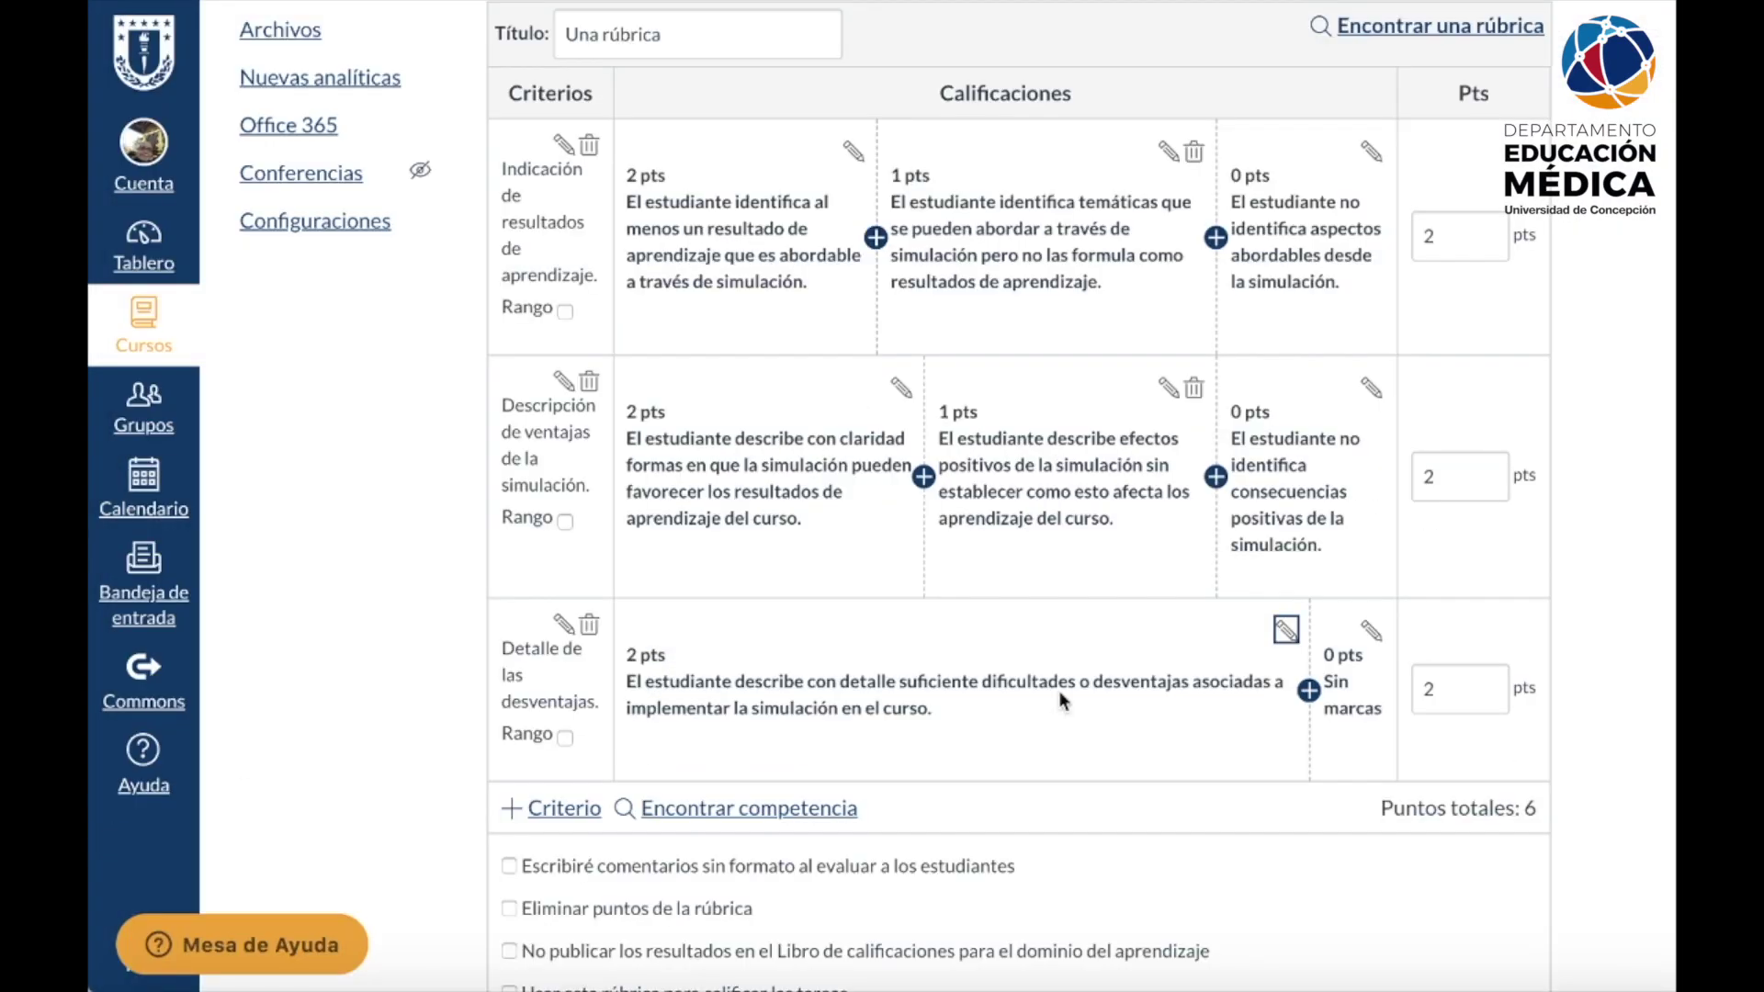
{"action": "left_click", "coordinate": [1307, 689]}
{"action": "left_click", "coordinate": [1018, 533]}
{"action": "key", "text": "ctrl+v"}
{"action": "left_click", "coordinate": [1169, 857]}
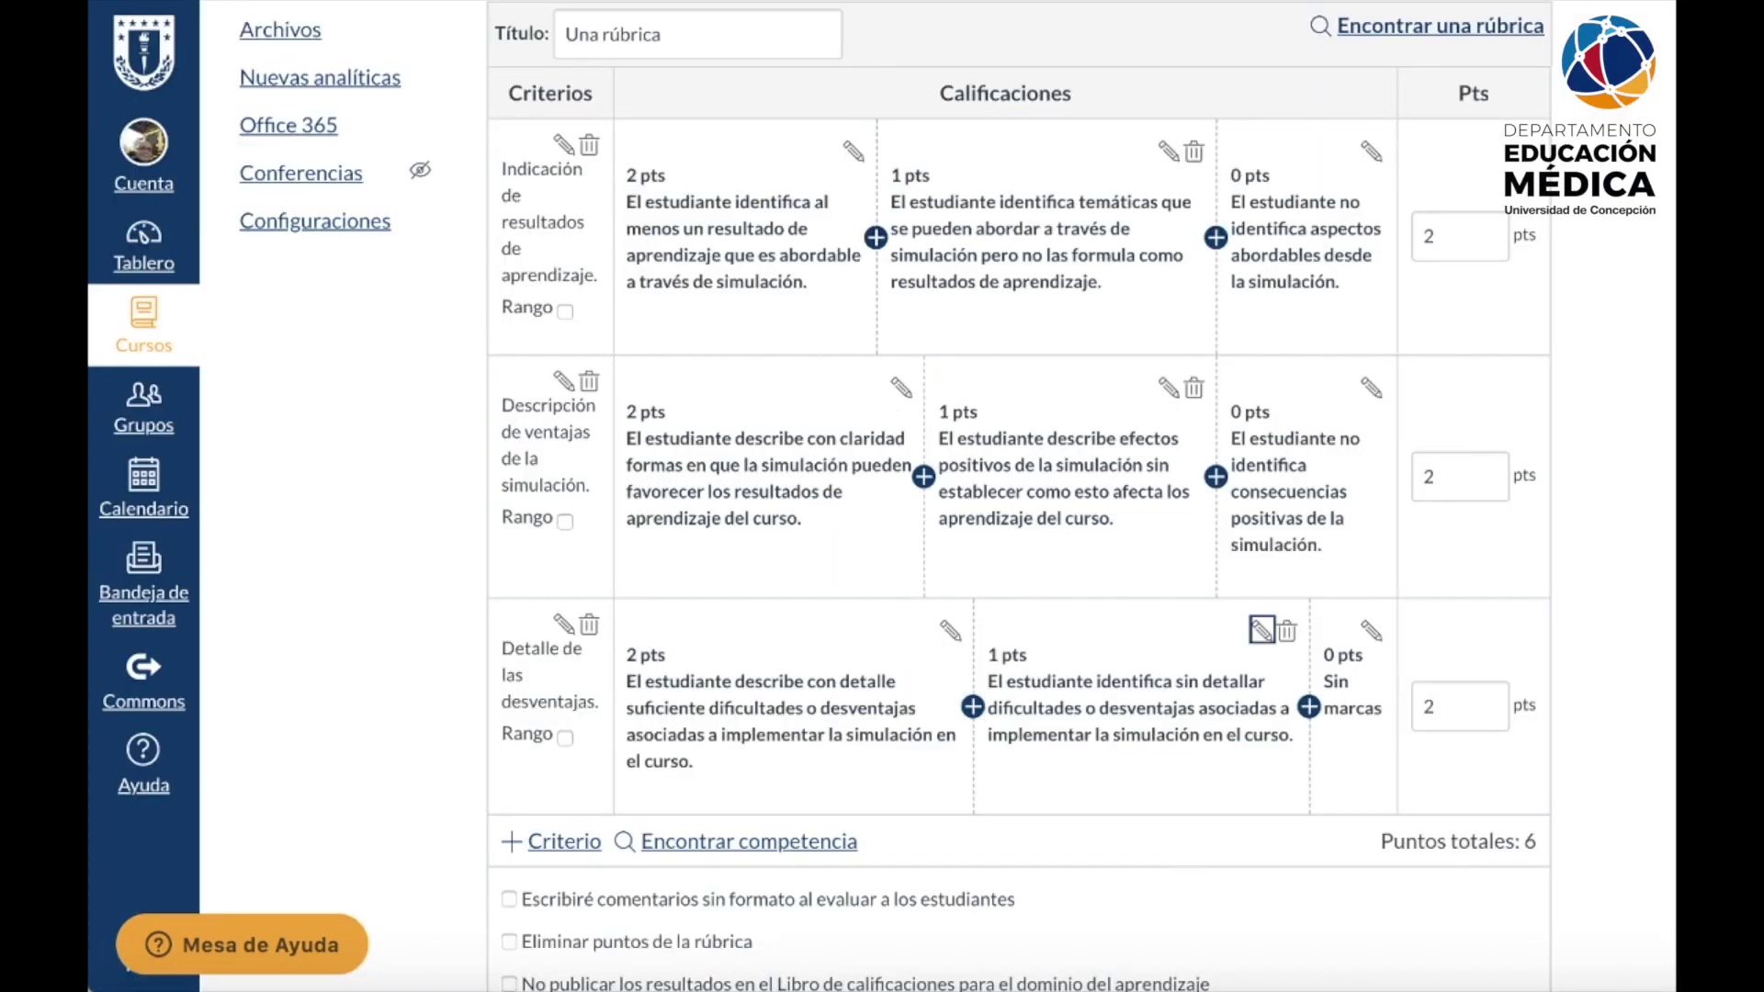
- Retitle the disadvantages criterion's 0-point rating with the third-row "Nivel nulo" description copied from the Word table
{"action": "key", "text": "super+Tab"}
{"action": "left_click_drag", "start_coordinate": [1378, 741], "coordinate": [1238, 644]}
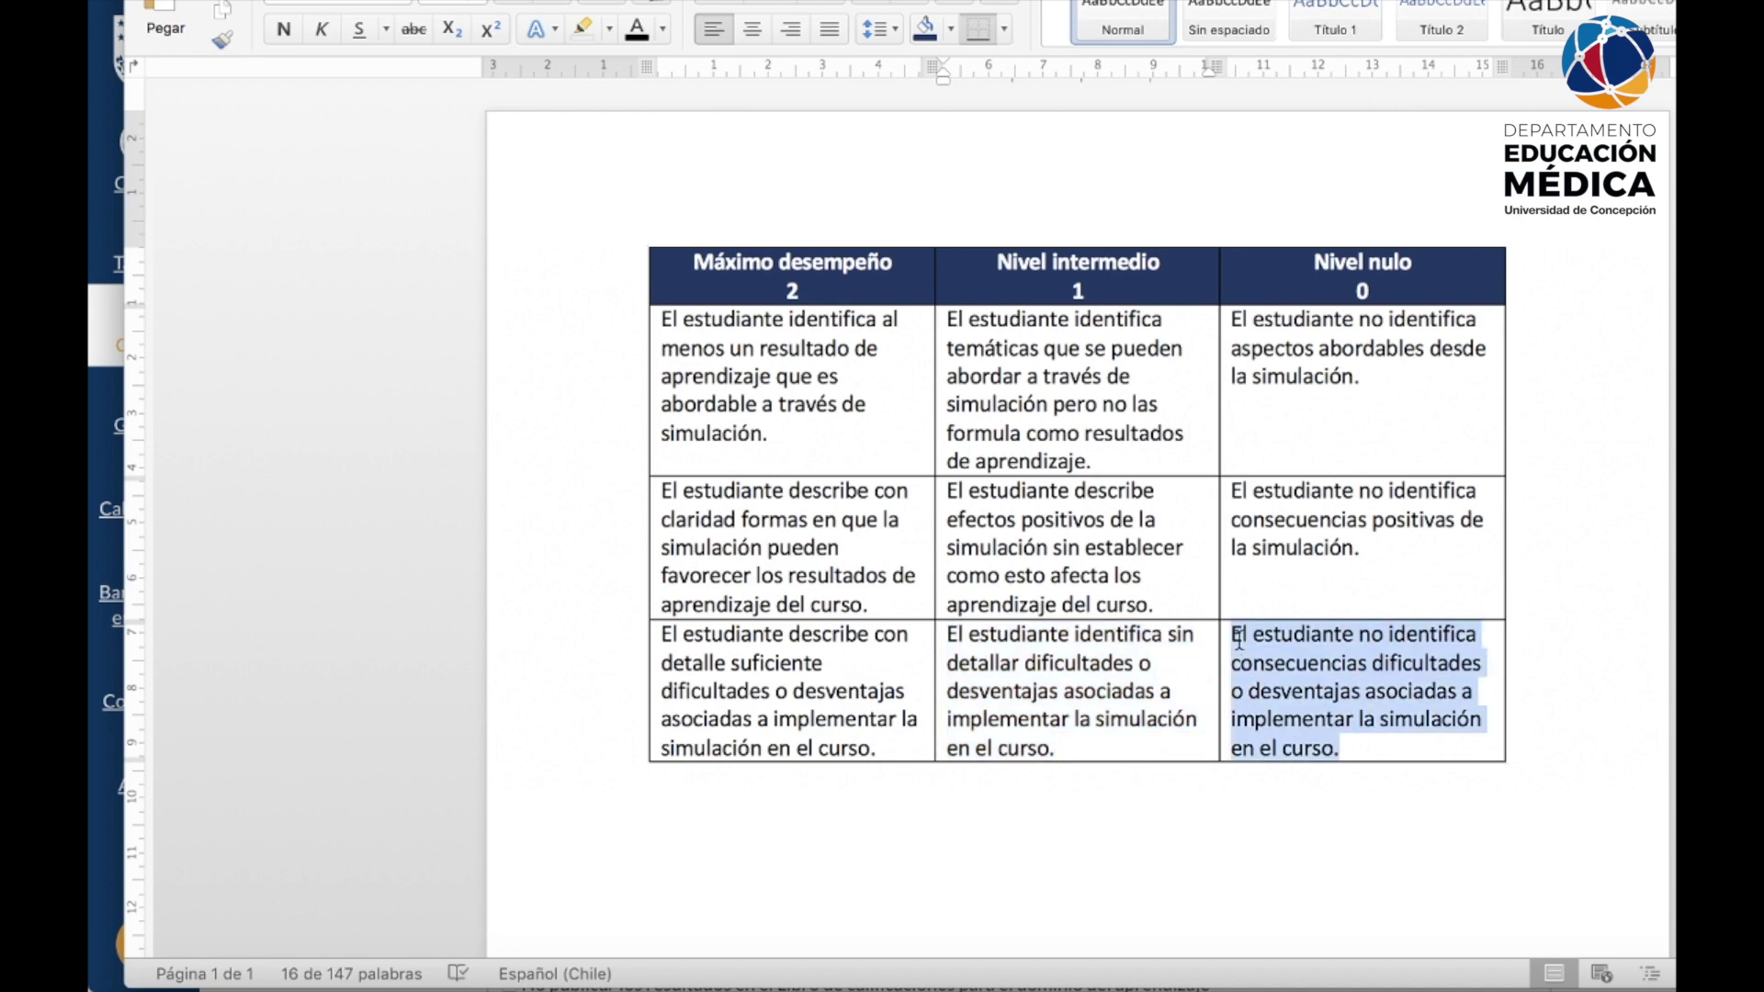
{"action": "key", "text": "super+Tab"}
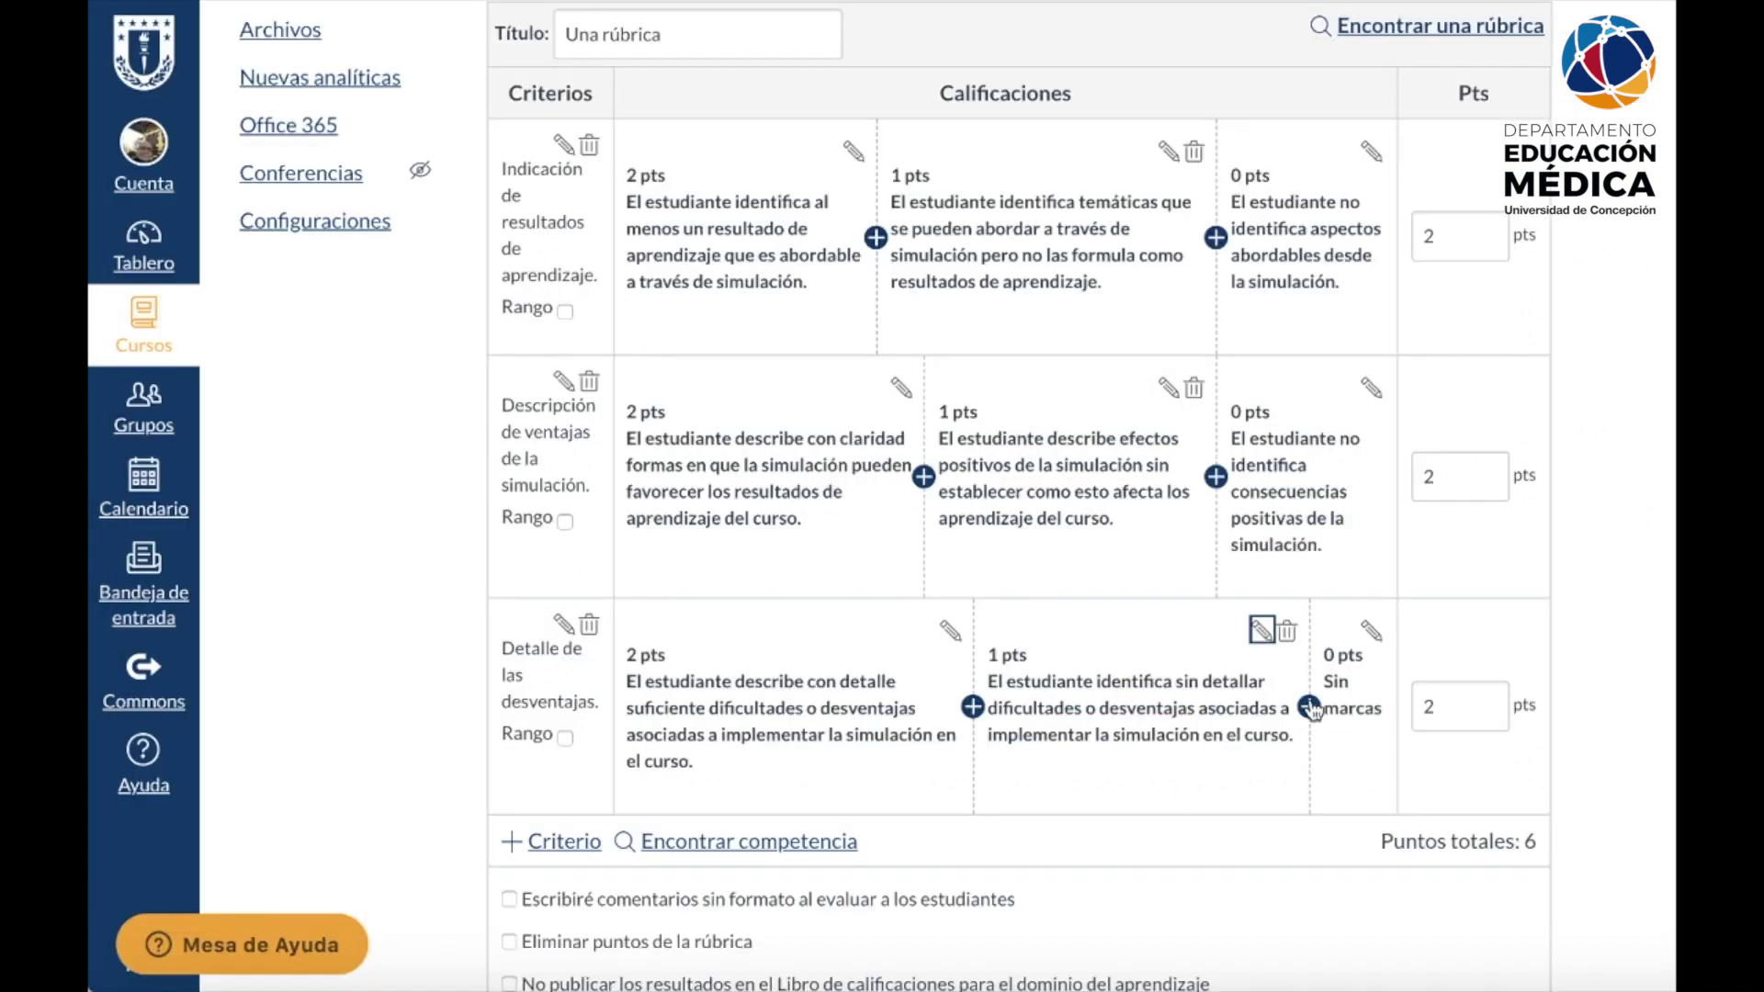
{"action": "left_click", "coordinate": [1369, 634]}
{"action": "triple_click", "coordinate": [930, 540]}
{"action": "type", "text": "El estudiante no identifica dificultades o desventajas asociadas a implementar la simulación en el curso."}
{"action": "left_click", "coordinate": [1129, 855]}
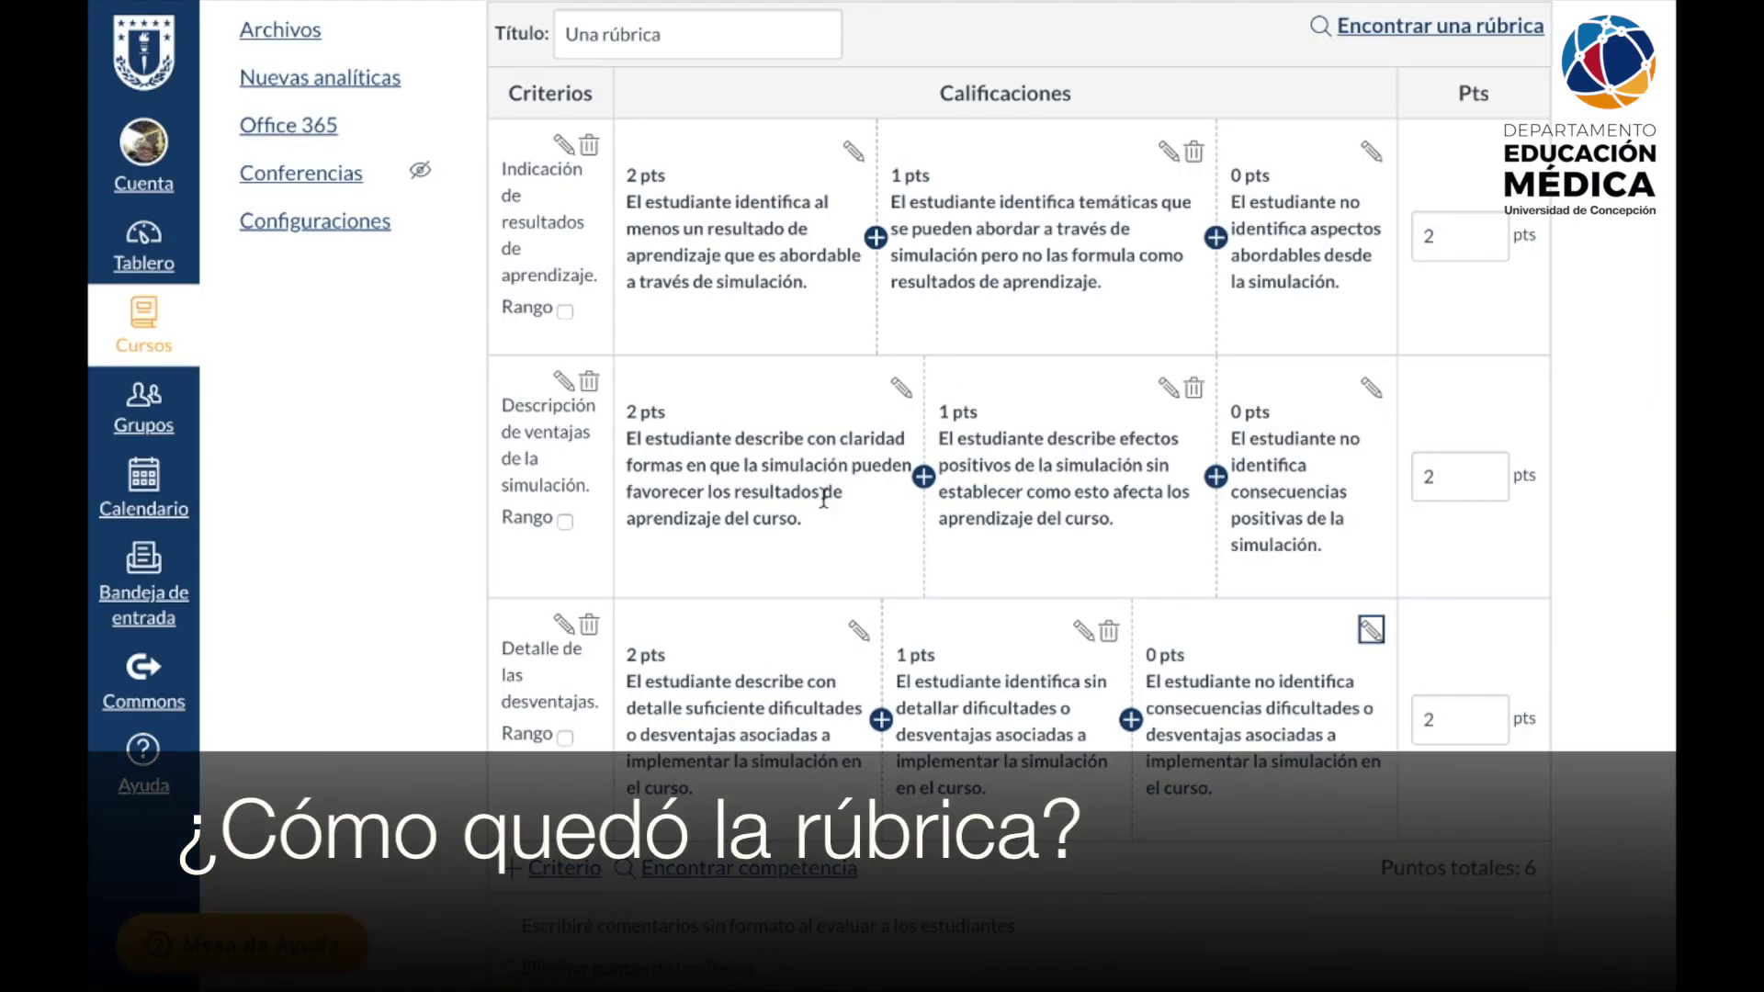
- Review the 2-, 1- and 0-point rating descriptions of the advantages and disadvantages criteria
{"action": "left_click_drag", "start_coordinate": [628, 441], "coordinate": [831, 513]}
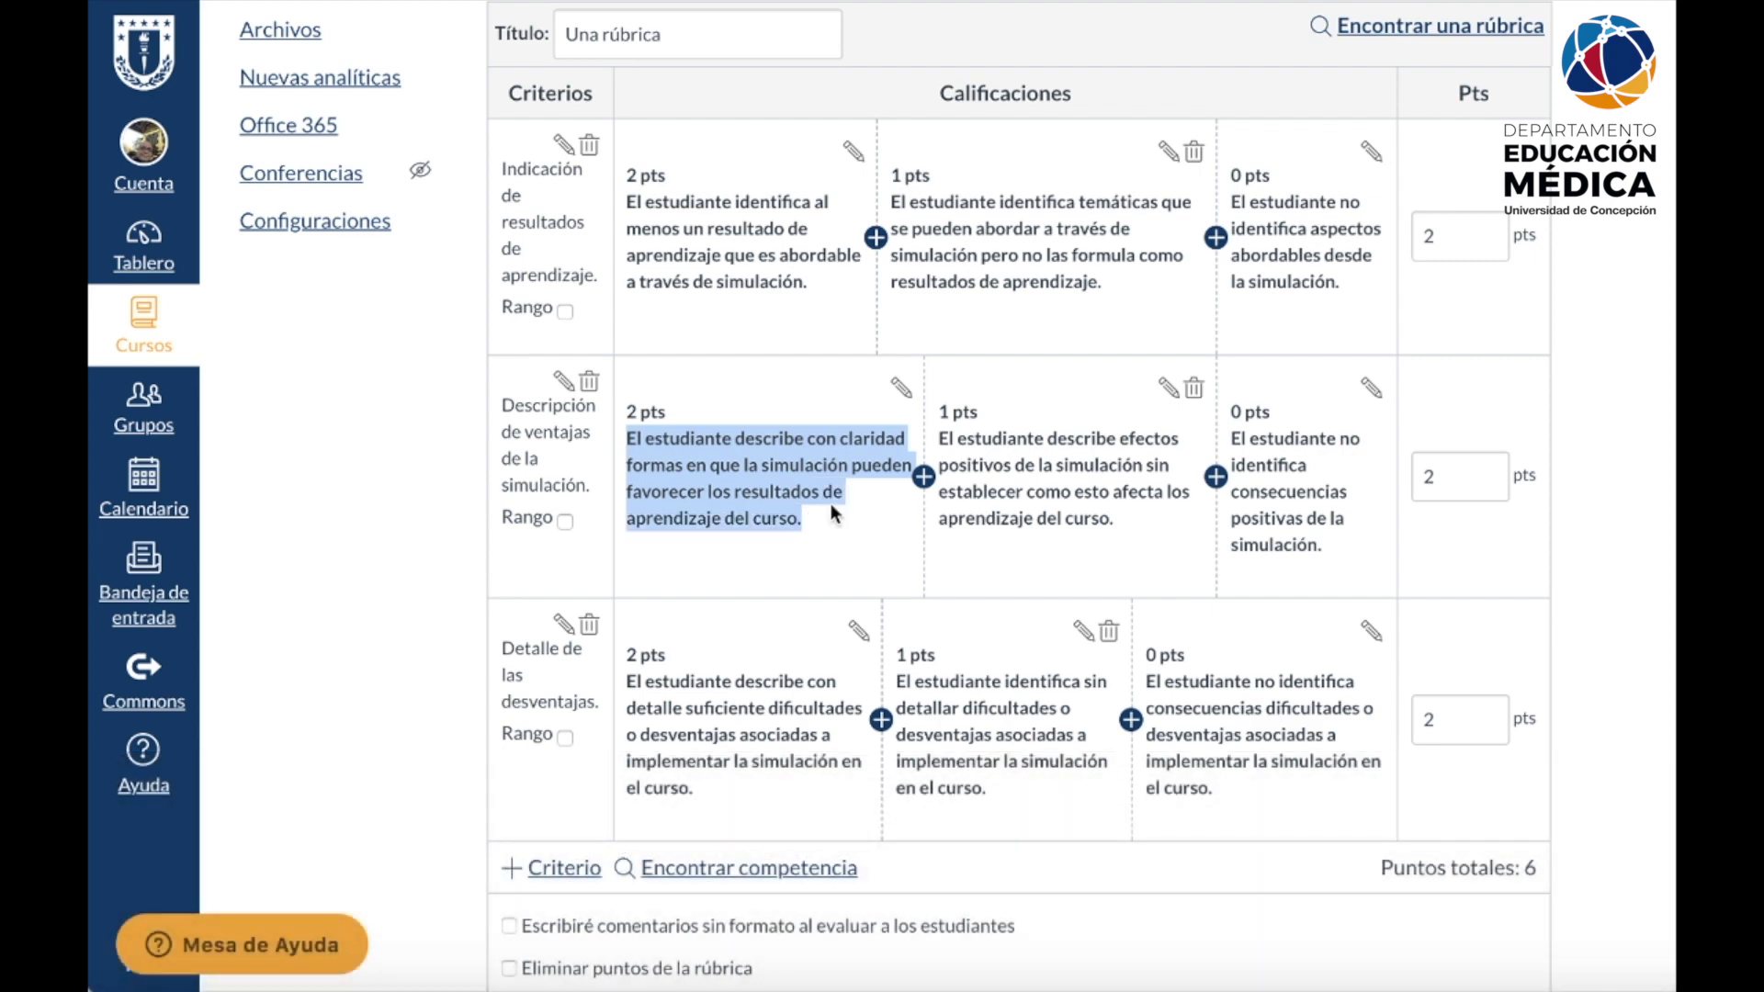
{"action": "left_click_drag", "start_coordinate": [974, 440], "coordinate": [1125, 519]}
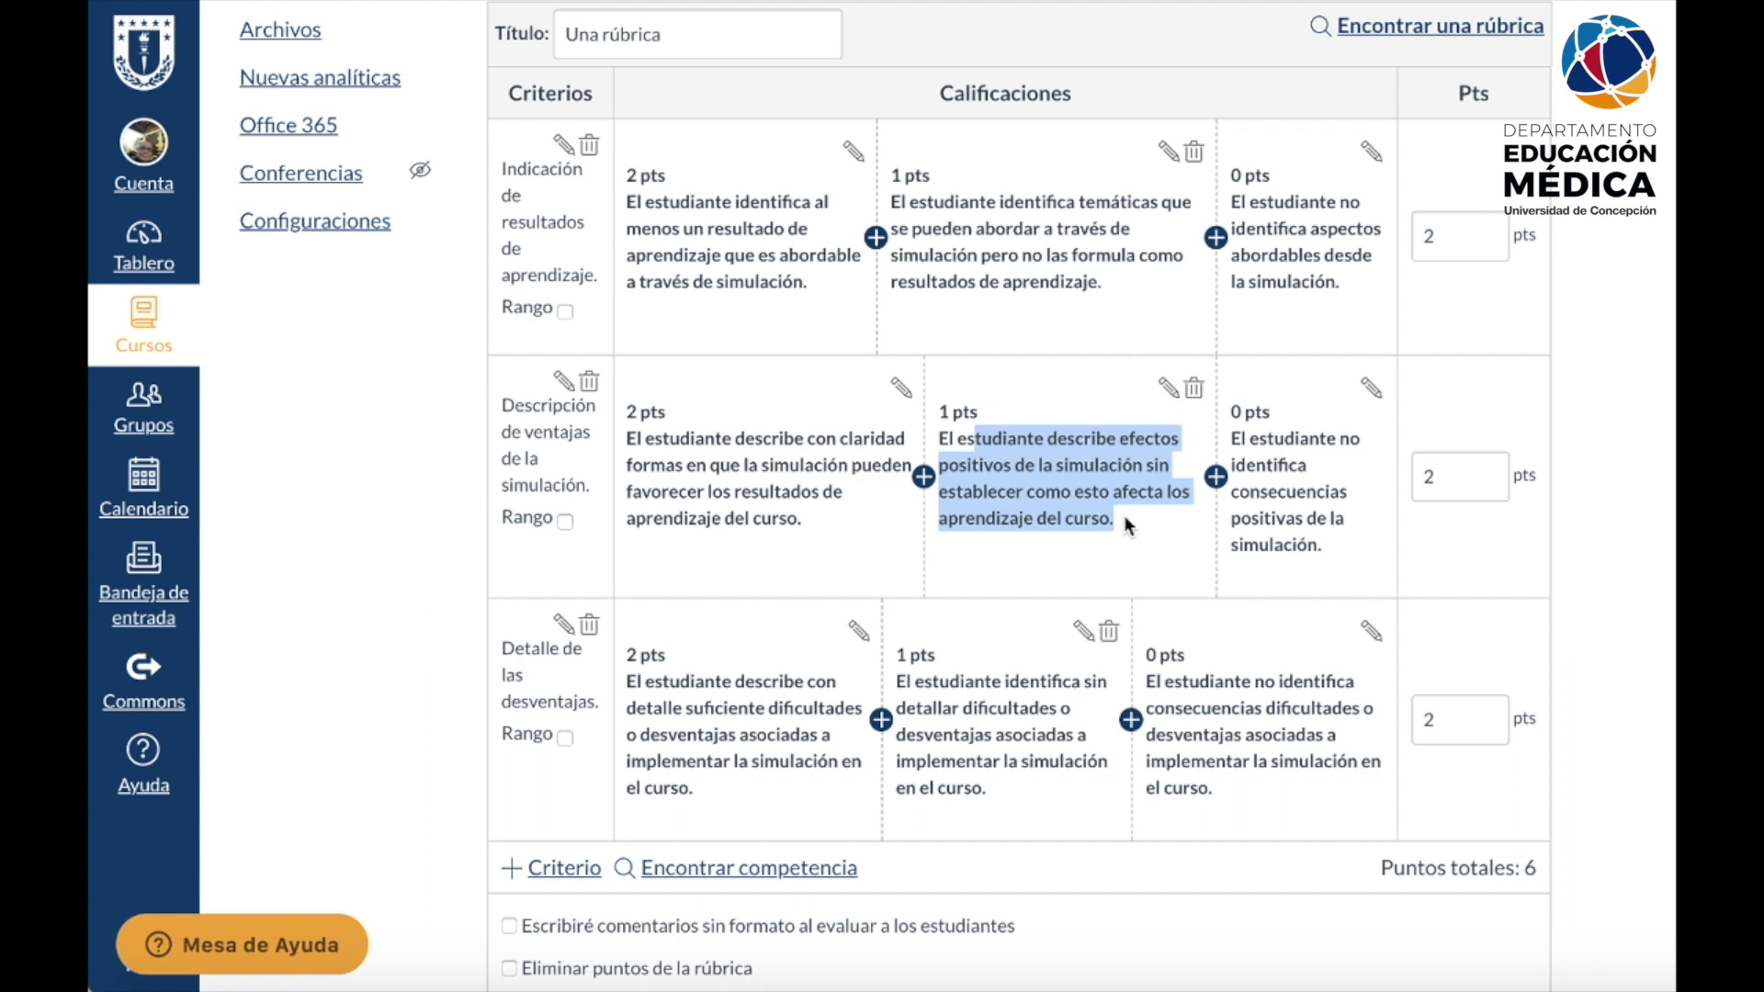
{"action": "left_click", "coordinate": [1124, 519]}
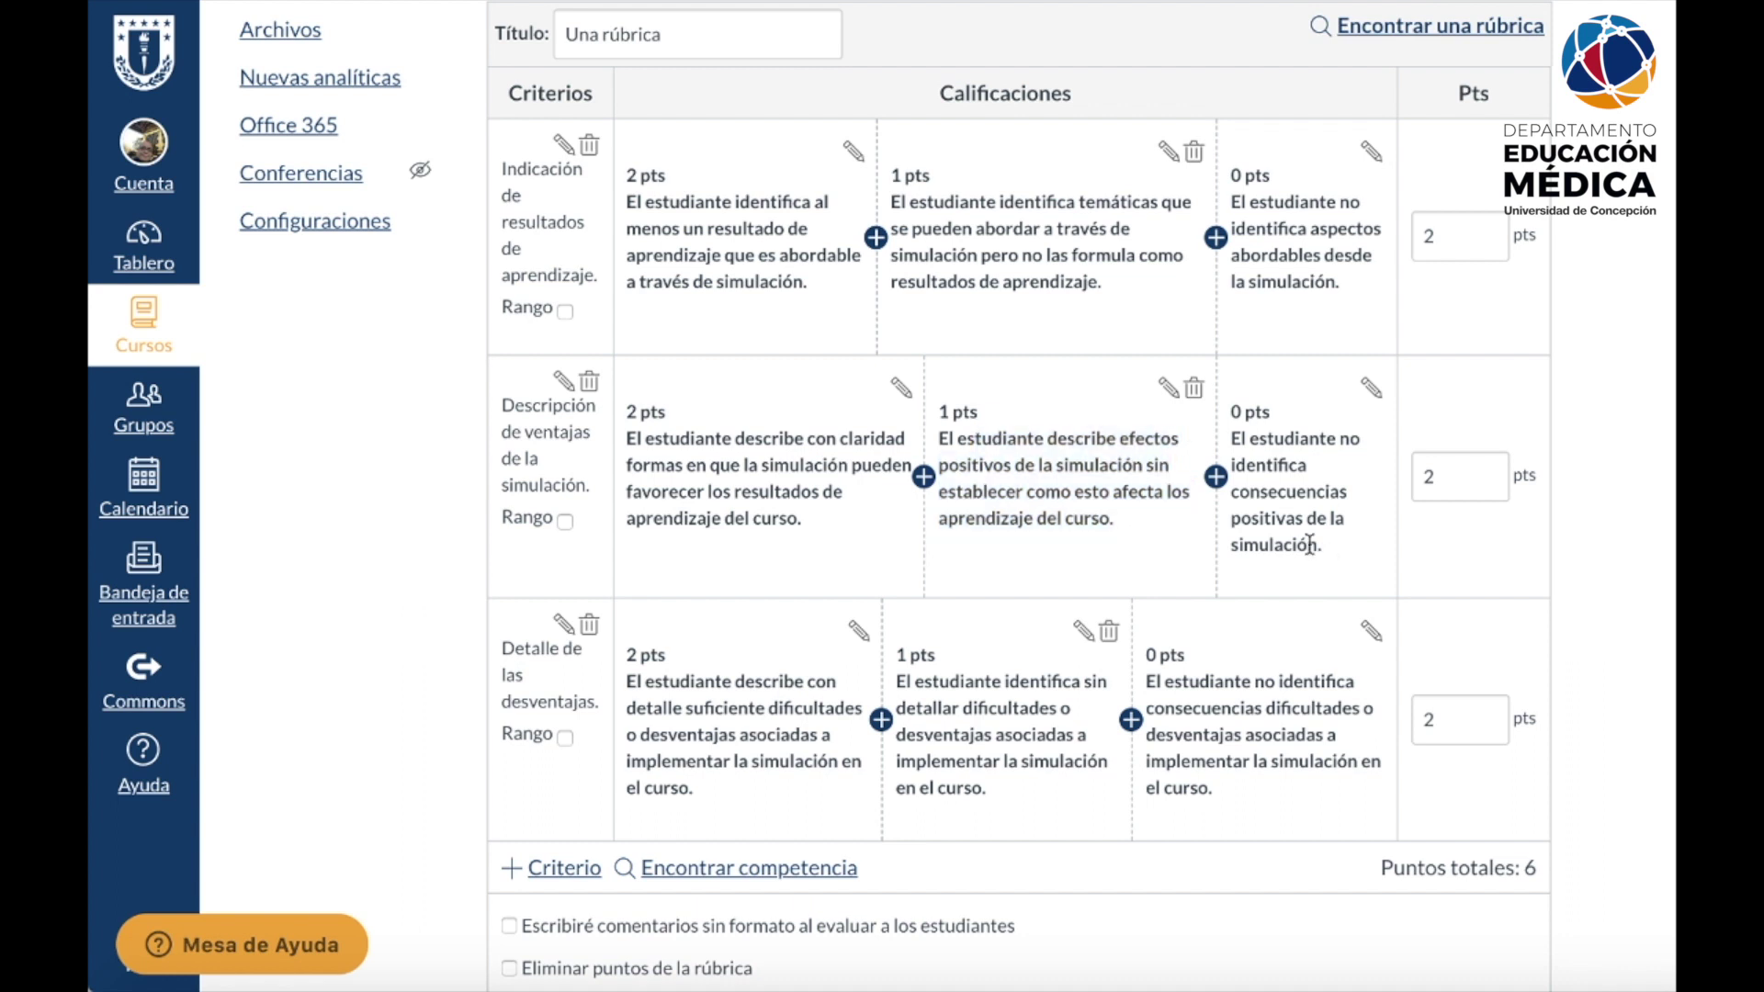
{"action": "left_click_drag", "start_coordinate": [1237, 443], "coordinate": [1332, 548]}
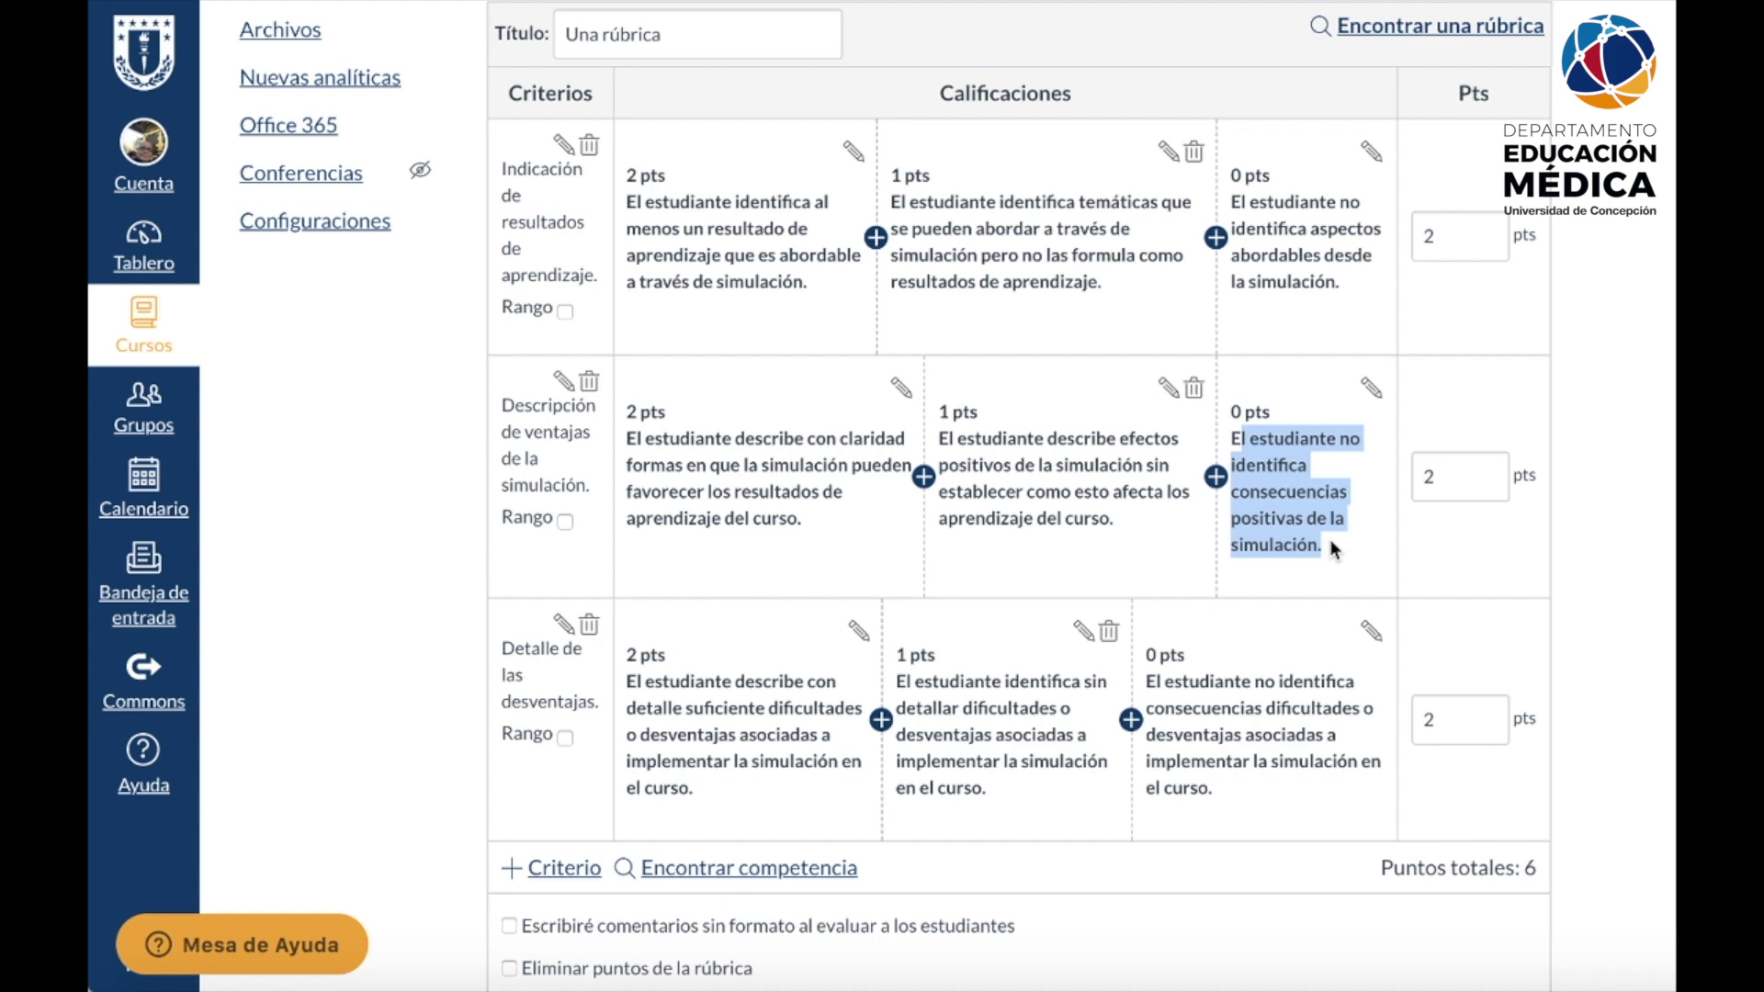
{"action": "left_click", "coordinate": [504, 651]}
{"action": "left_click_drag", "start_coordinate": [504, 650], "coordinate": [582, 708]}
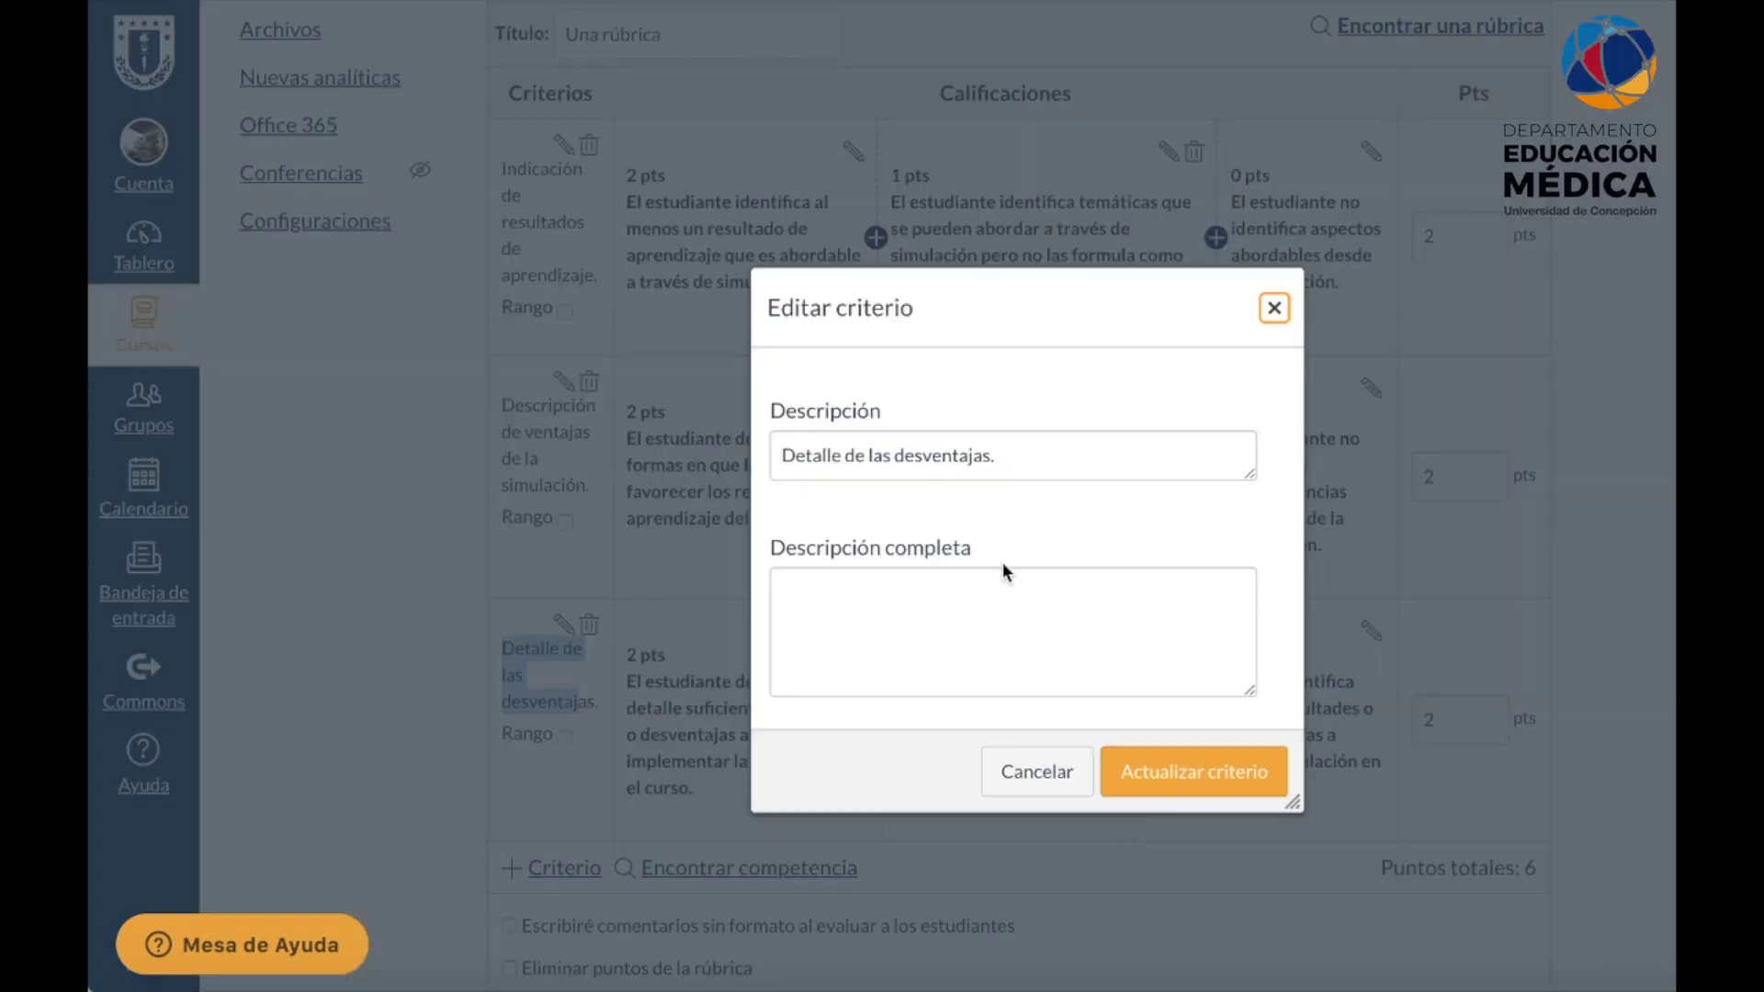
{"action": "left_click", "coordinate": [1274, 308]}
{"action": "left_click_drag", "start_coordinate": [626, 681], "coordinate": [727, 777]}
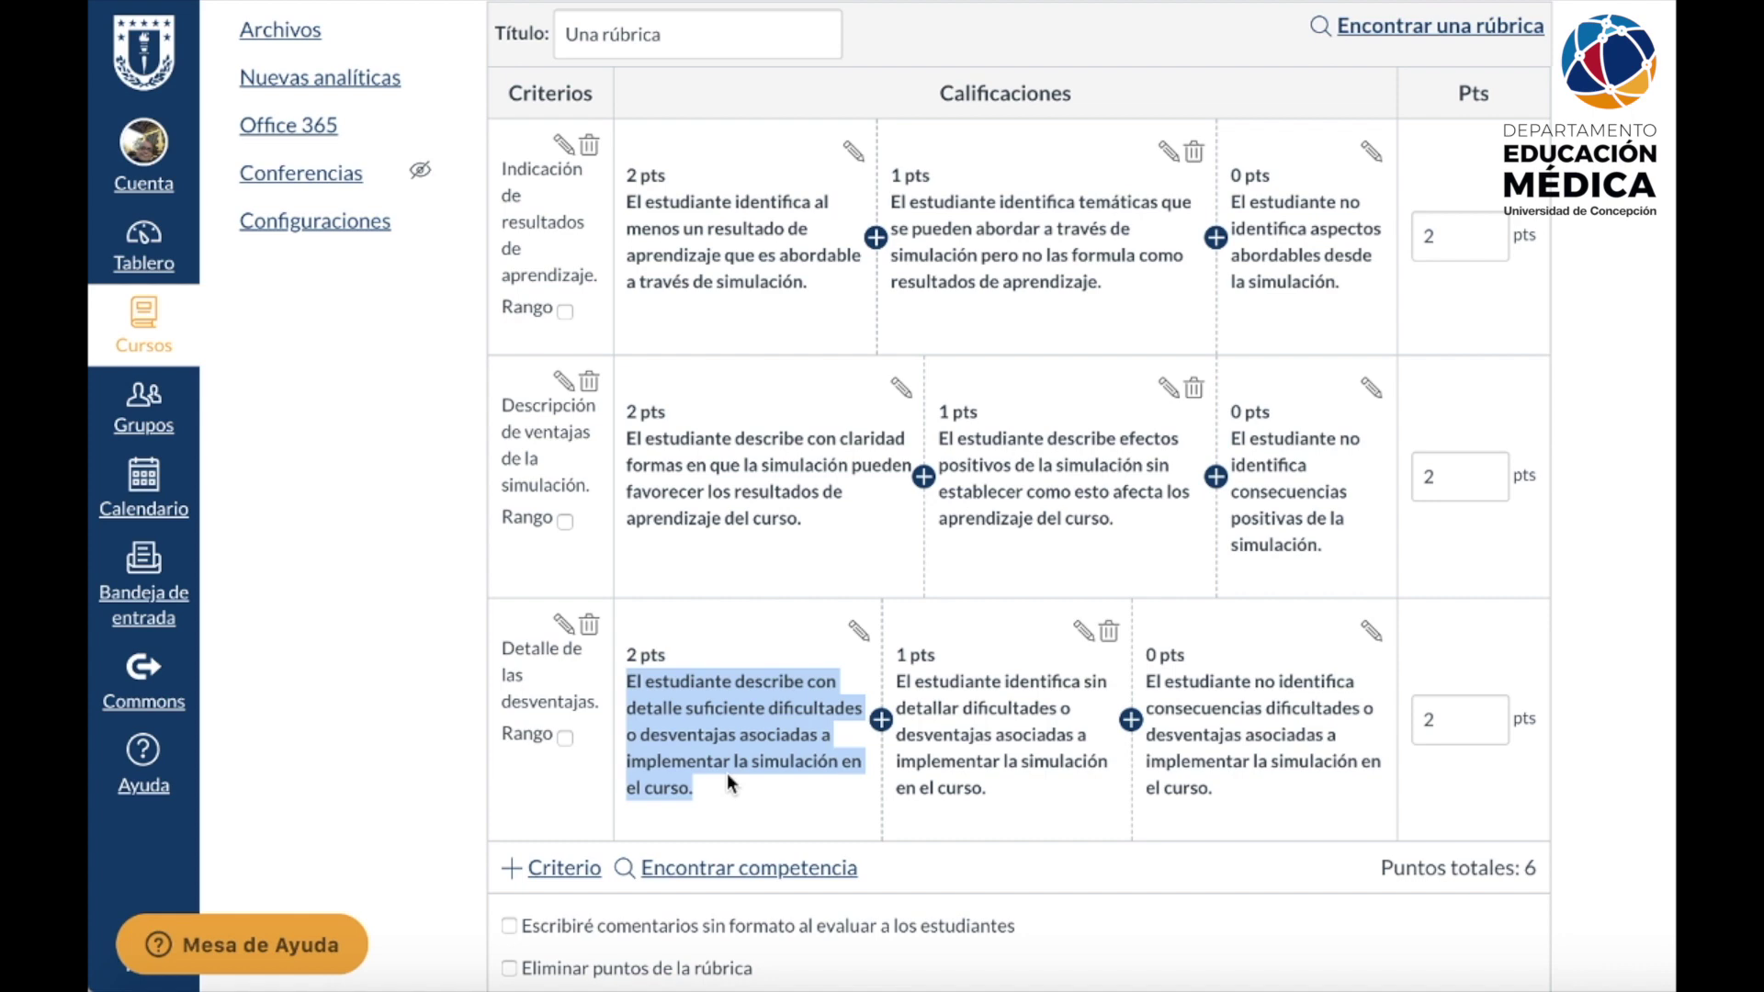
{"action": "double_click", "coordinate": [951, 761]}
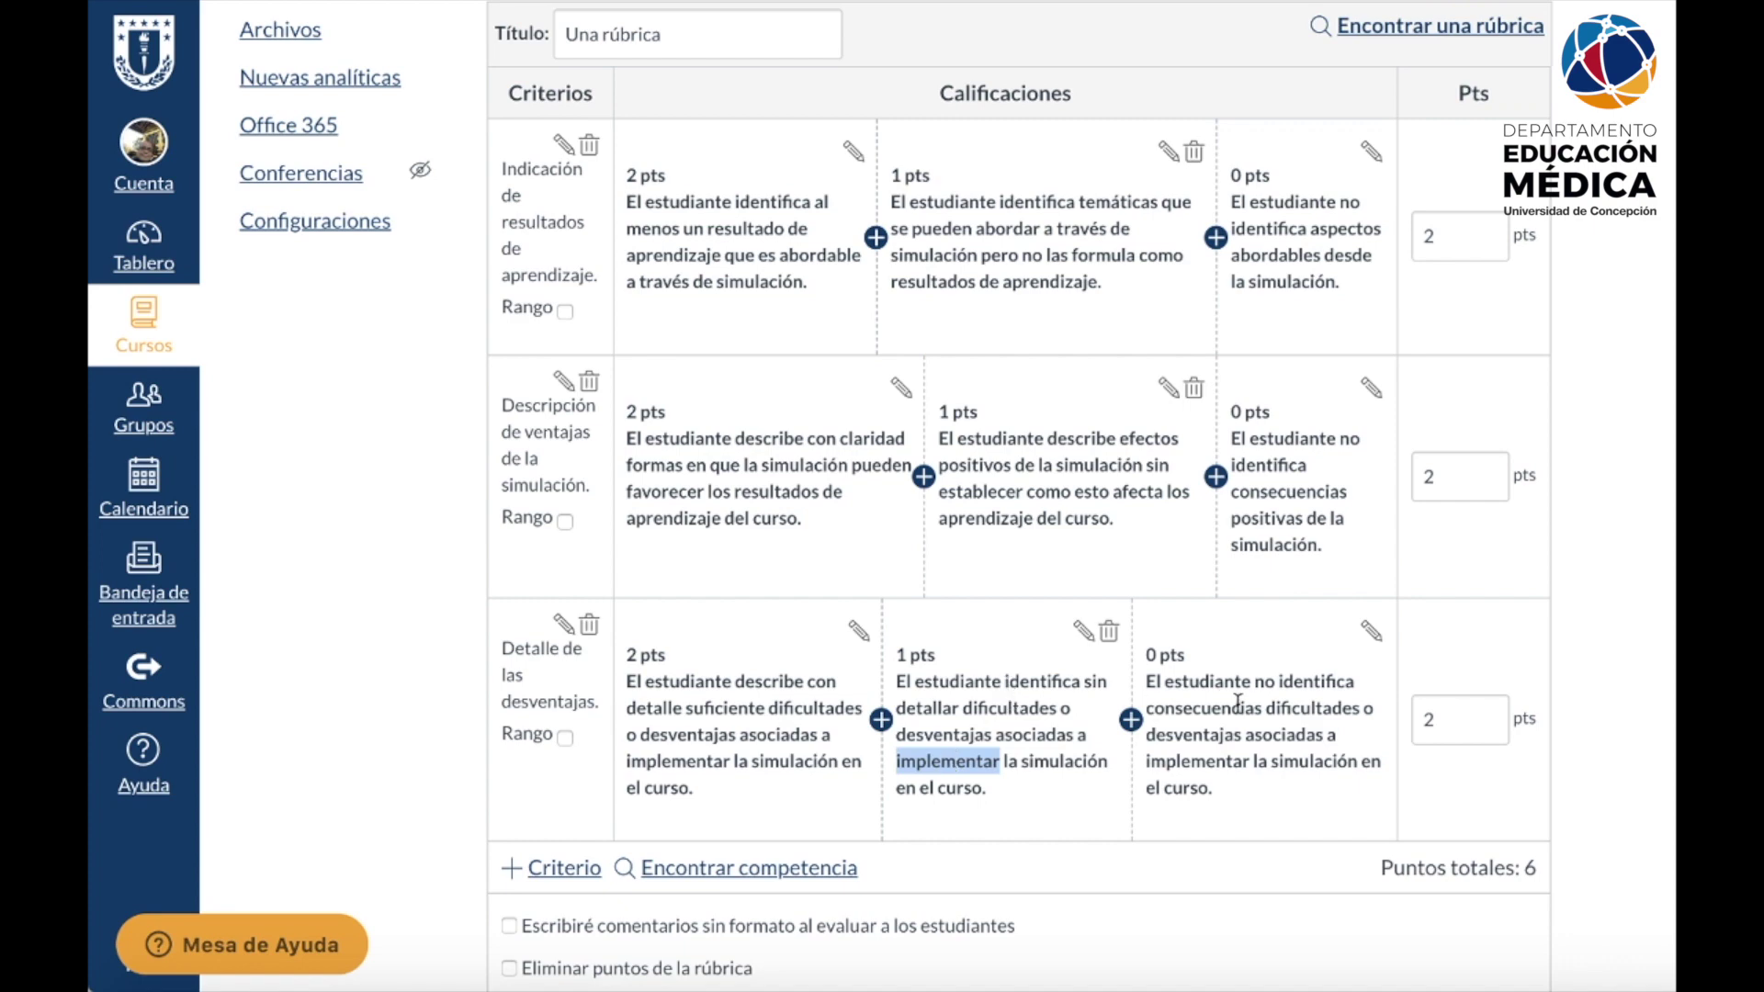
{"action": "double_click", "coordinate": [1261, 681]}
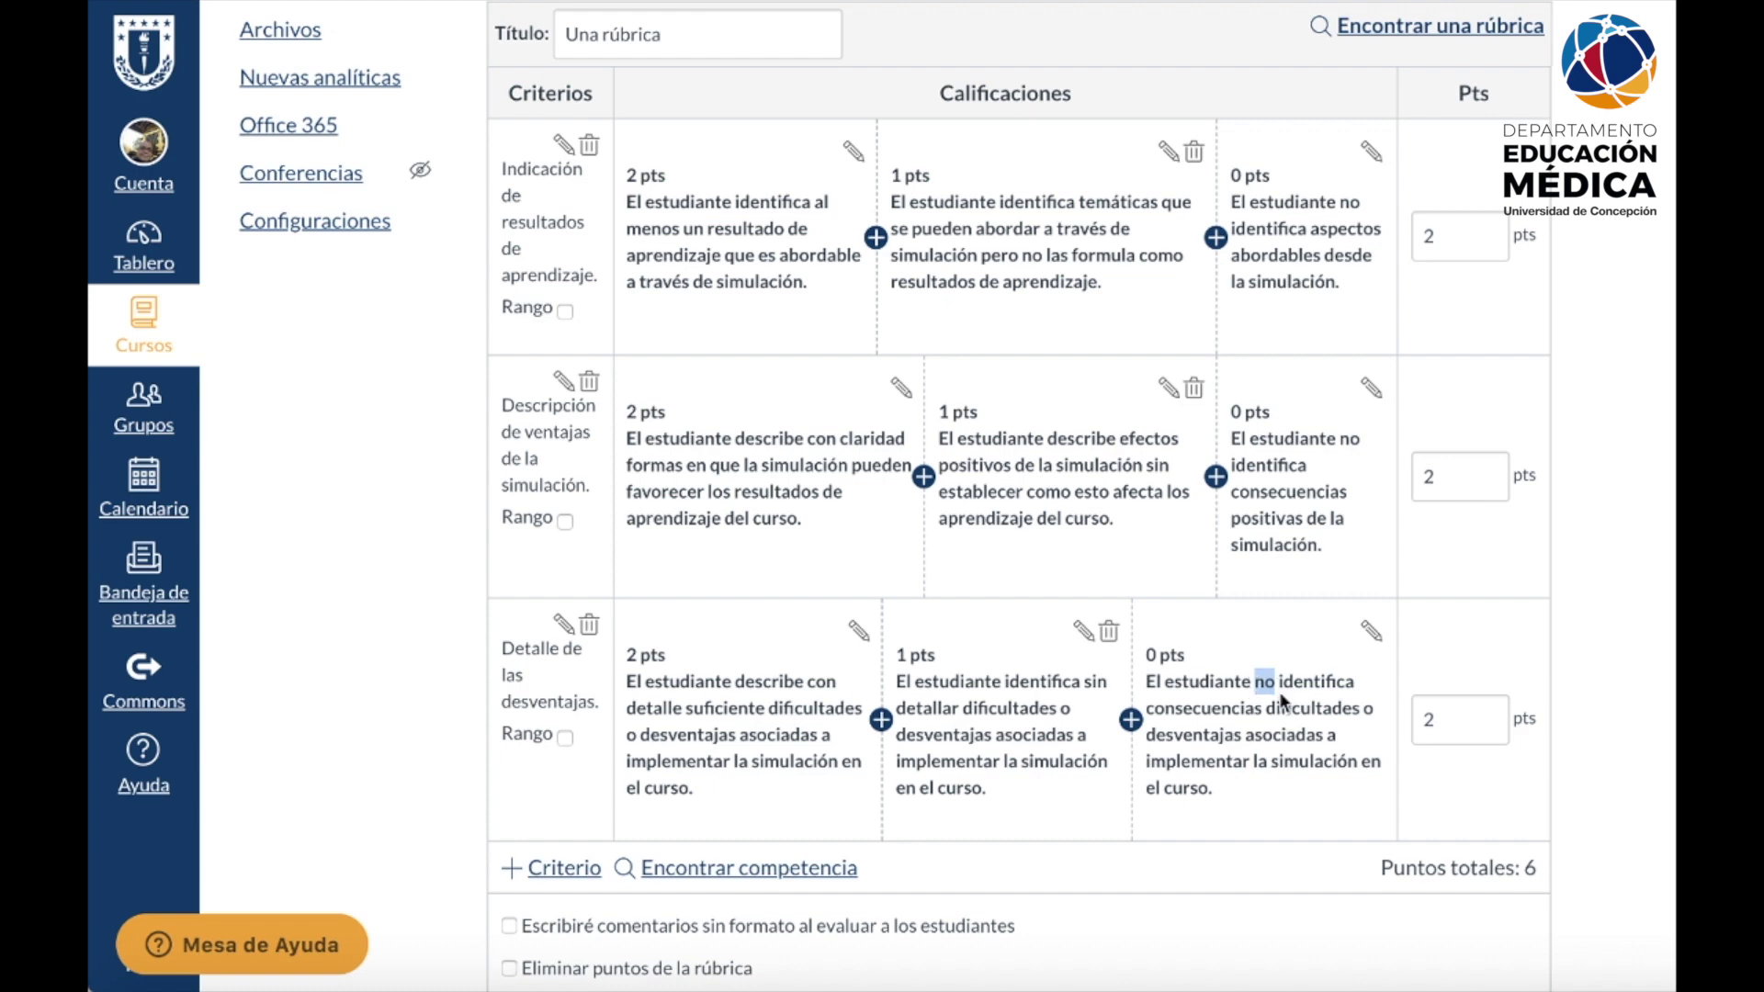
- Save the finished three-criterion rubric to the assignment, leaving its optional settings unselected
{"action": "scroll", "coordinate": [1254, 684], "scroll_direction": "down", "scroll_amount": 1}
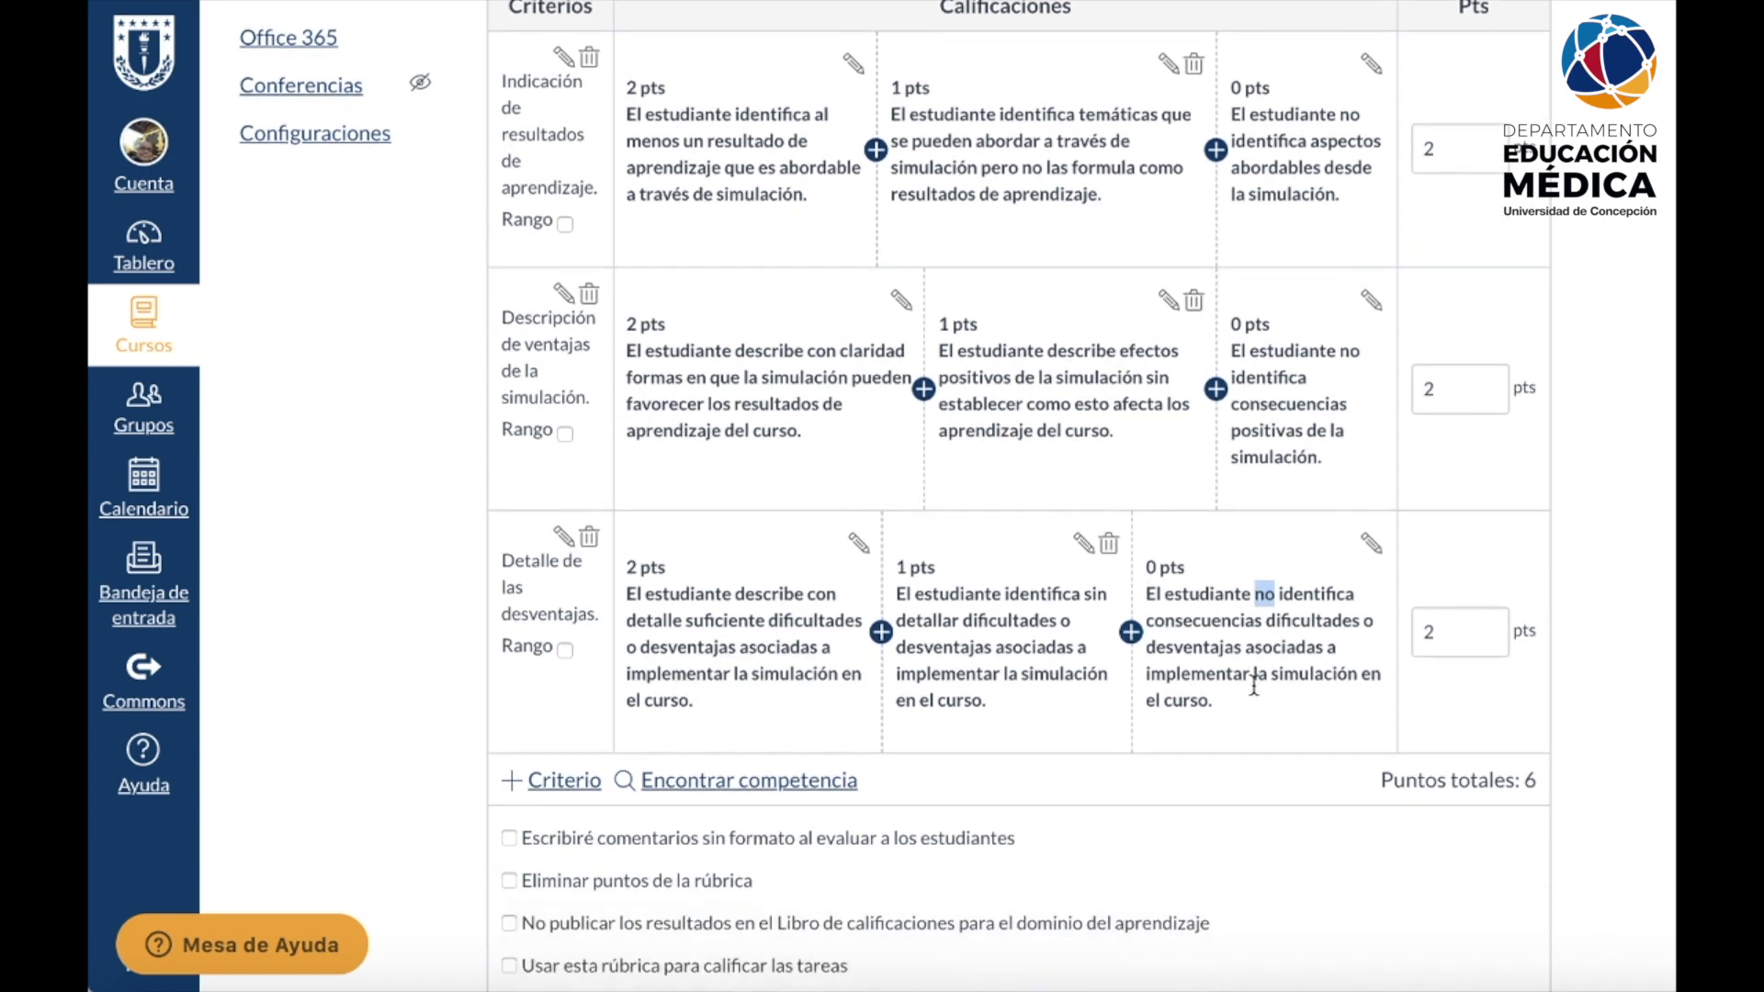
{"action": "scroll", "coordinate": [1254, 684], "scroll_direction": "up", "scroll_amount": 1}
{"action": "scroll", "coordinate": [1254, 684], "scroll_direction": "up", "scroll_amount": 1}
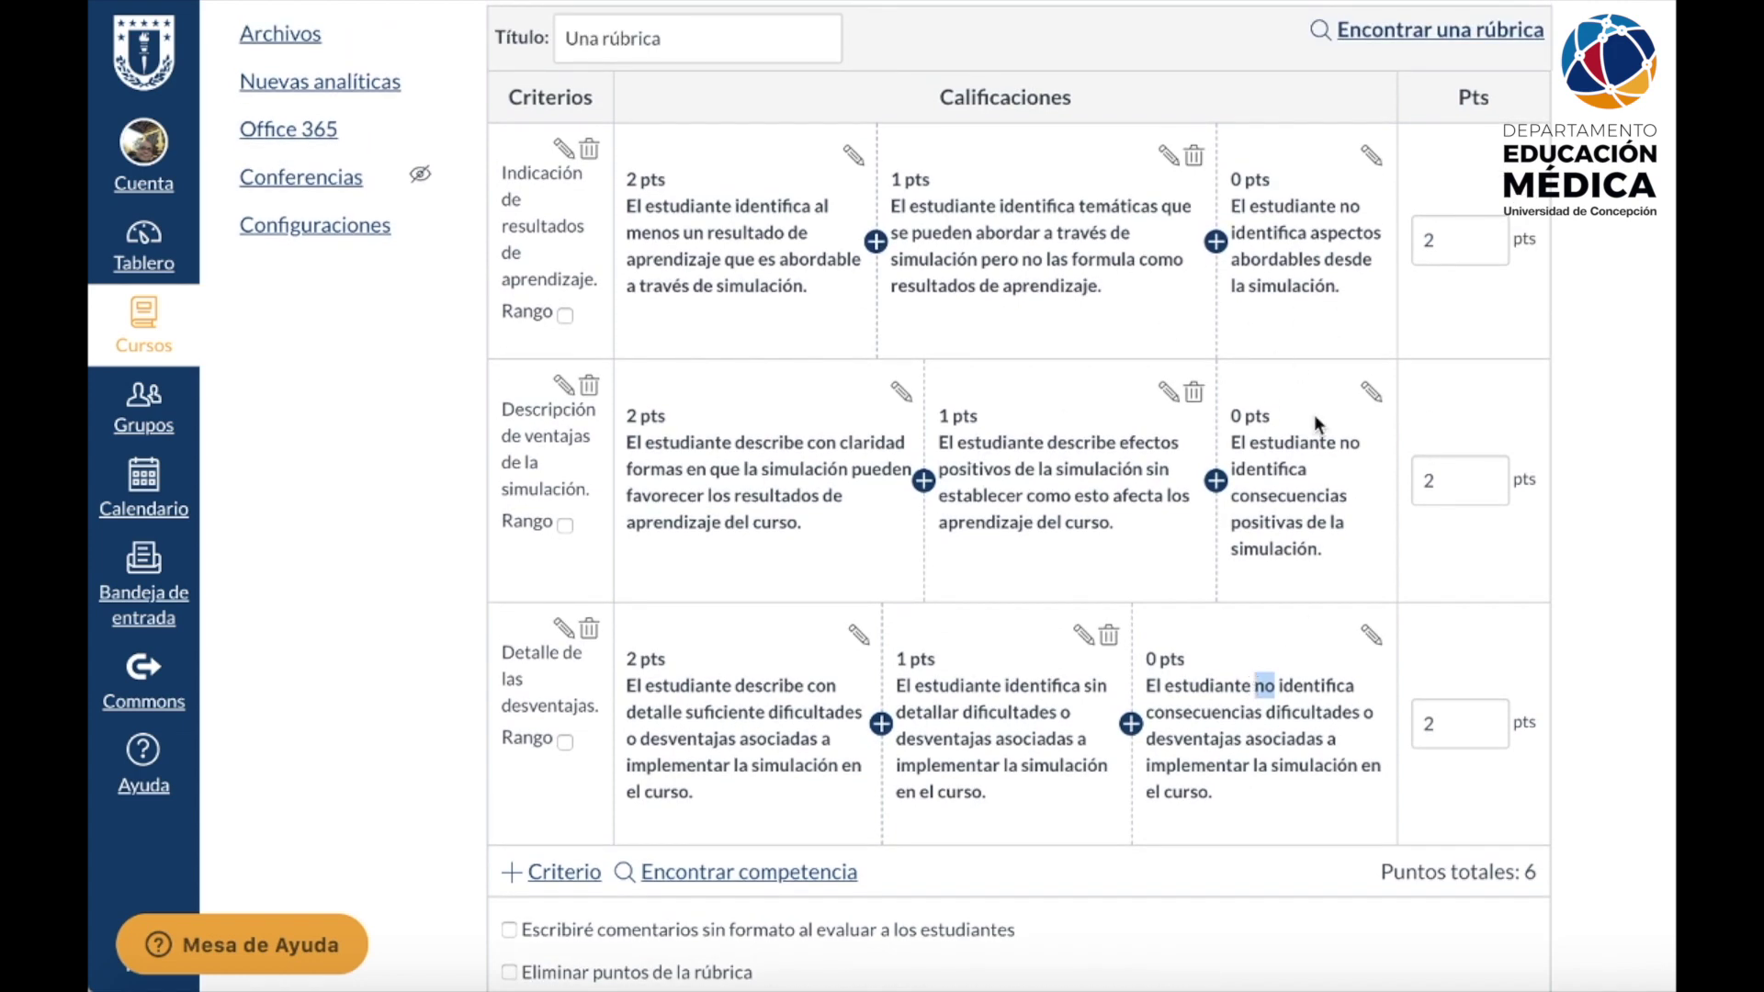
{"action": "scroll", "coordinate": [1314, 415], "scroll_direction": "down", "scroll_amount": 4}
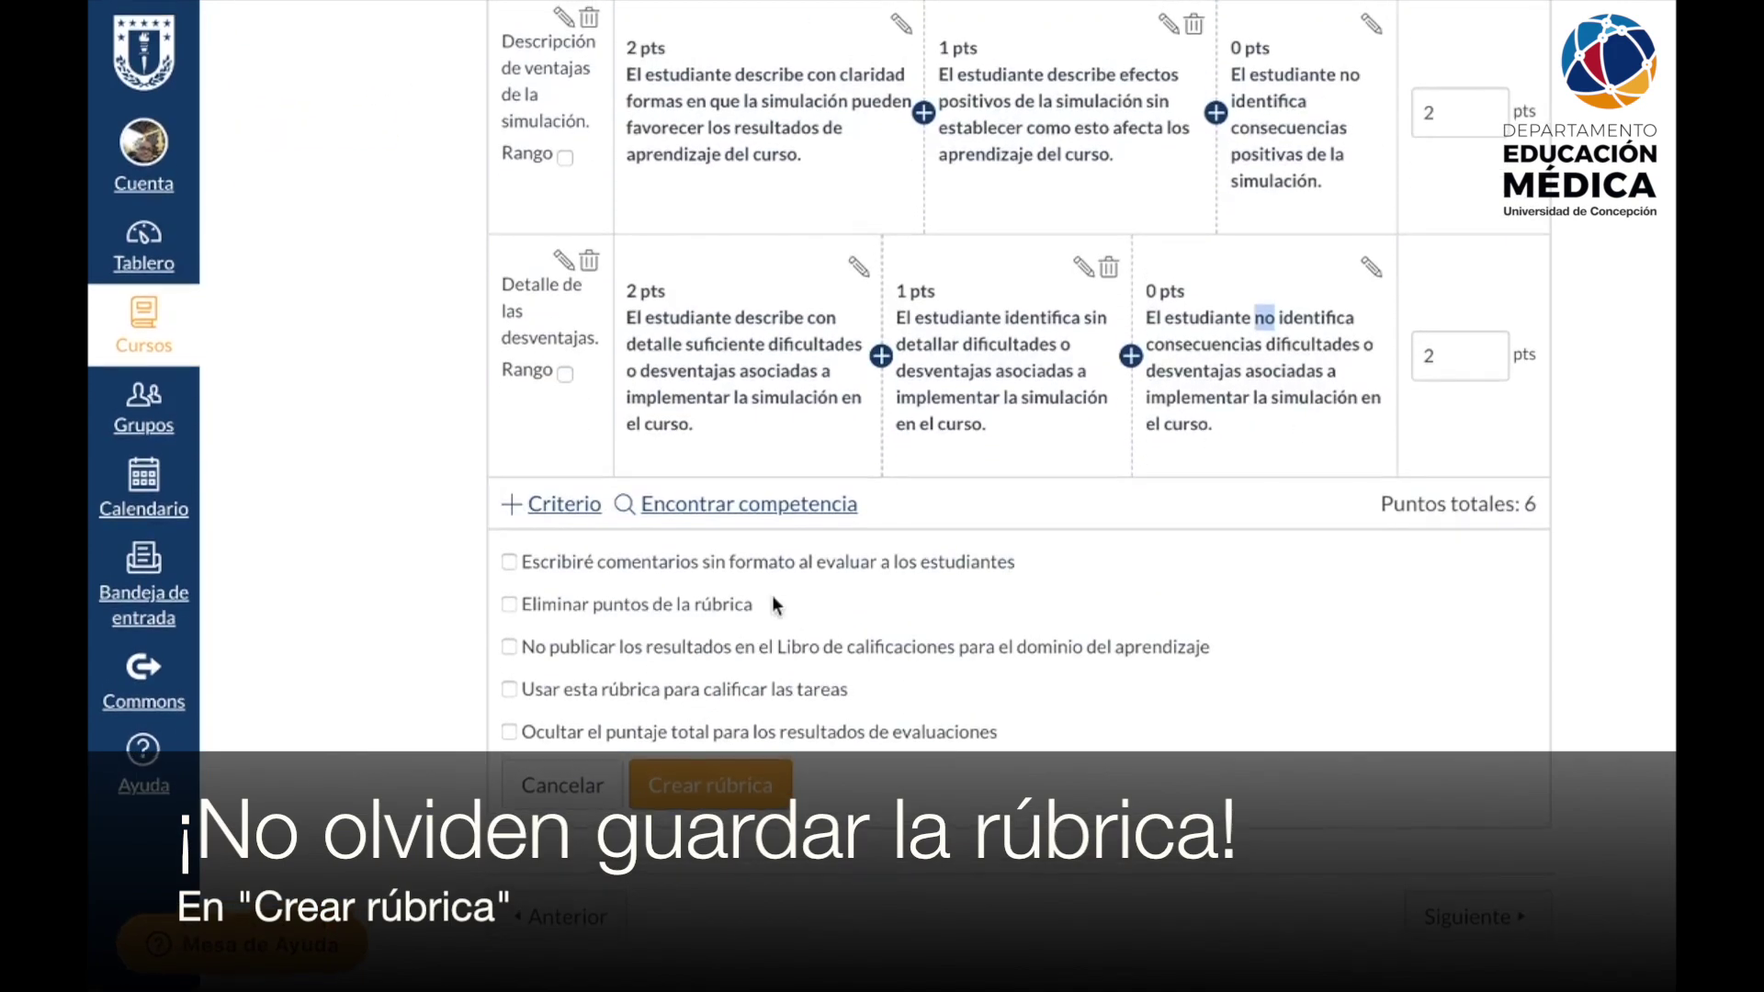
{"action": "left_click", "coordinate": [684, 801]}
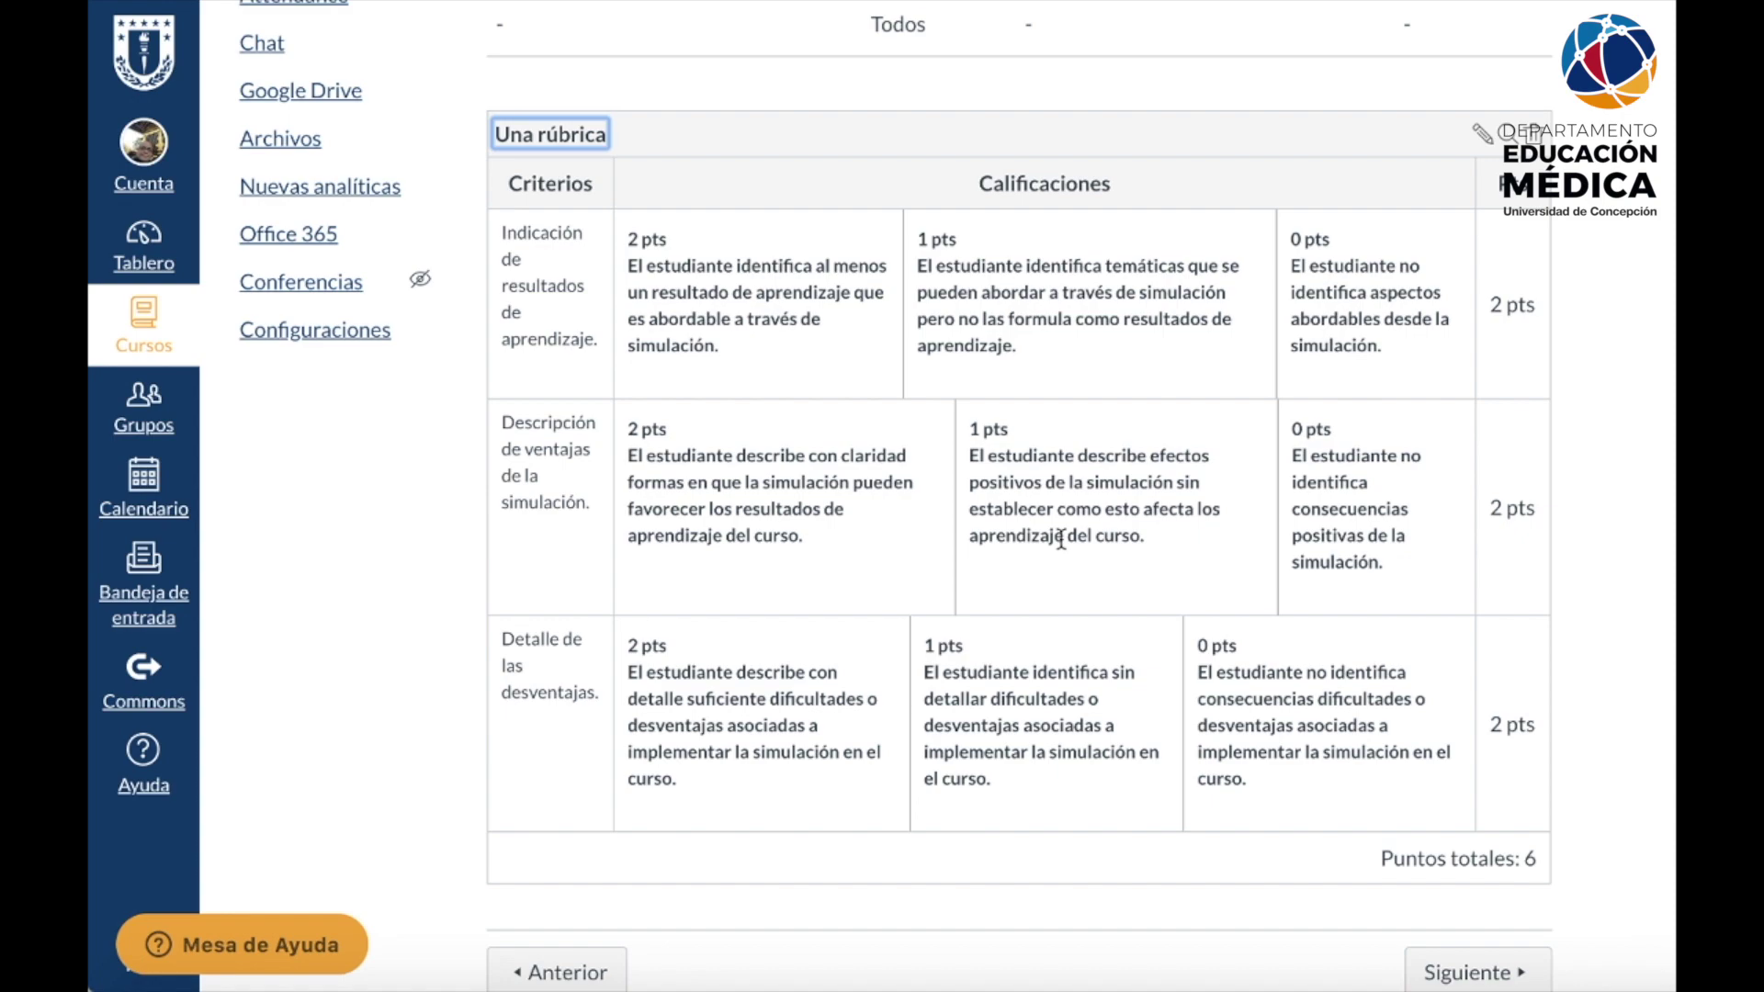
- Compare the assignment's three instructions with the criteria and ratings of the saved rubric
{"action": "scroll", "coordinate": [1160, 632], "scroll_direction": "up", "scroll_amount": 8}
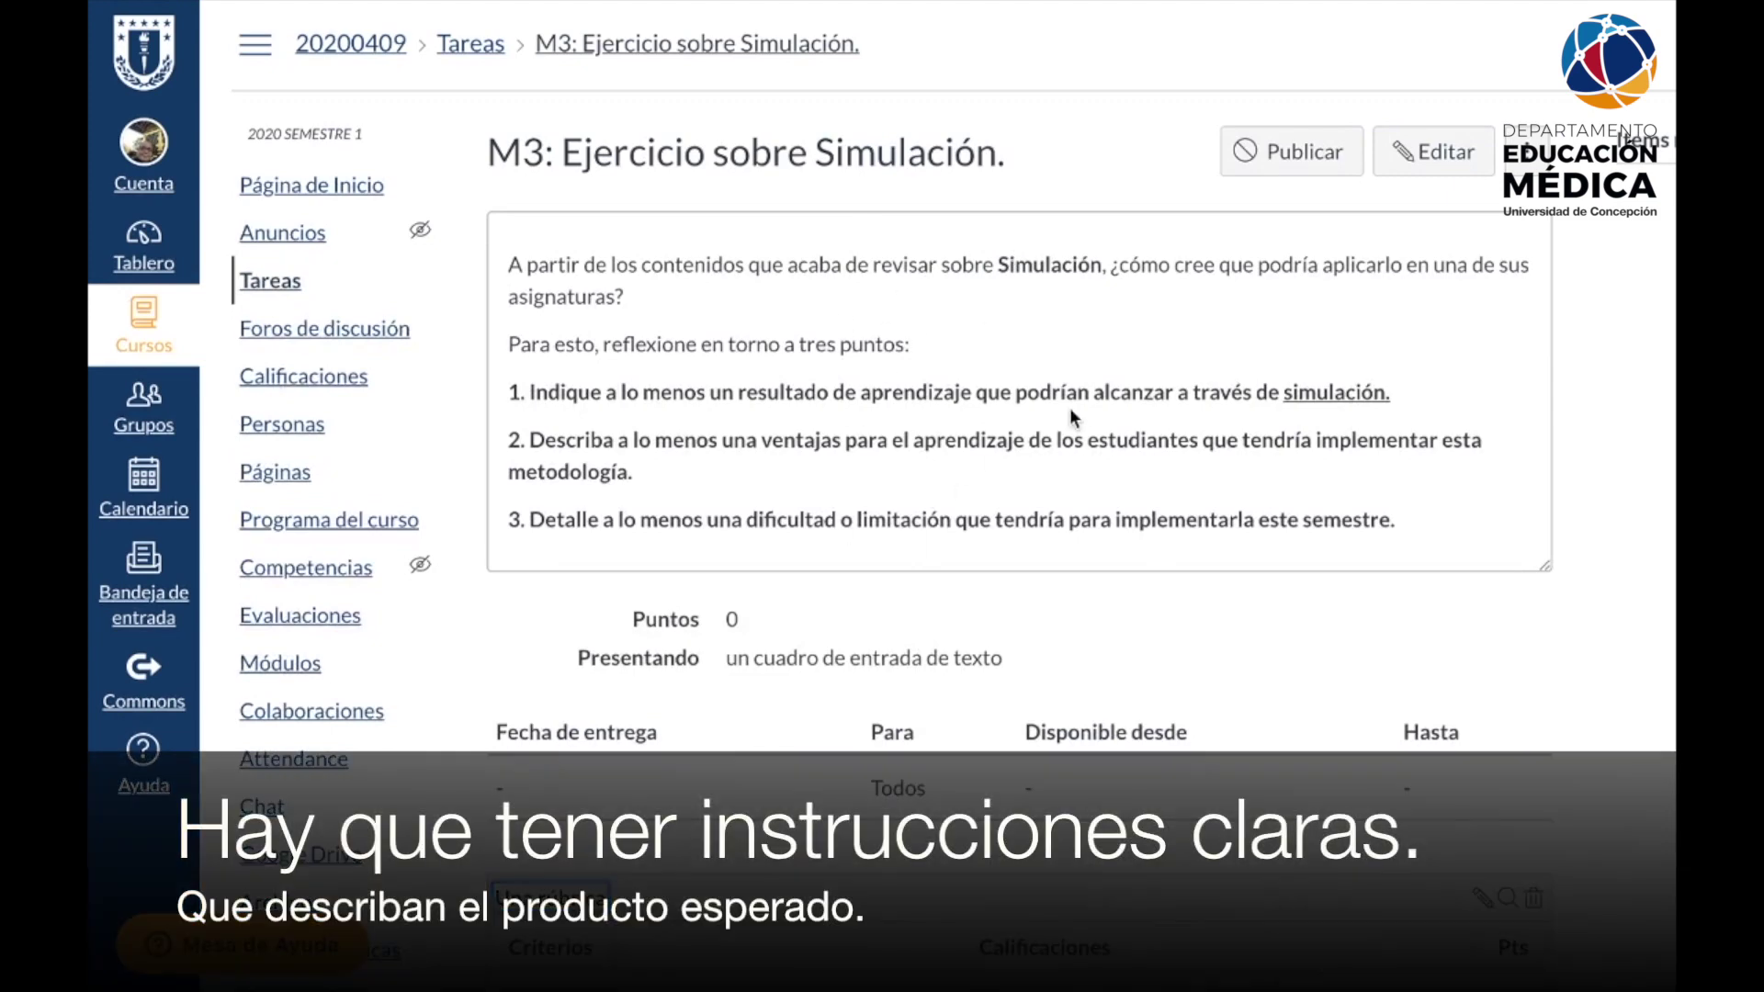
{"action": "scroll", "coordinate": [1051, 366], "scroll_direction": "down", "scroll_amount": 6}
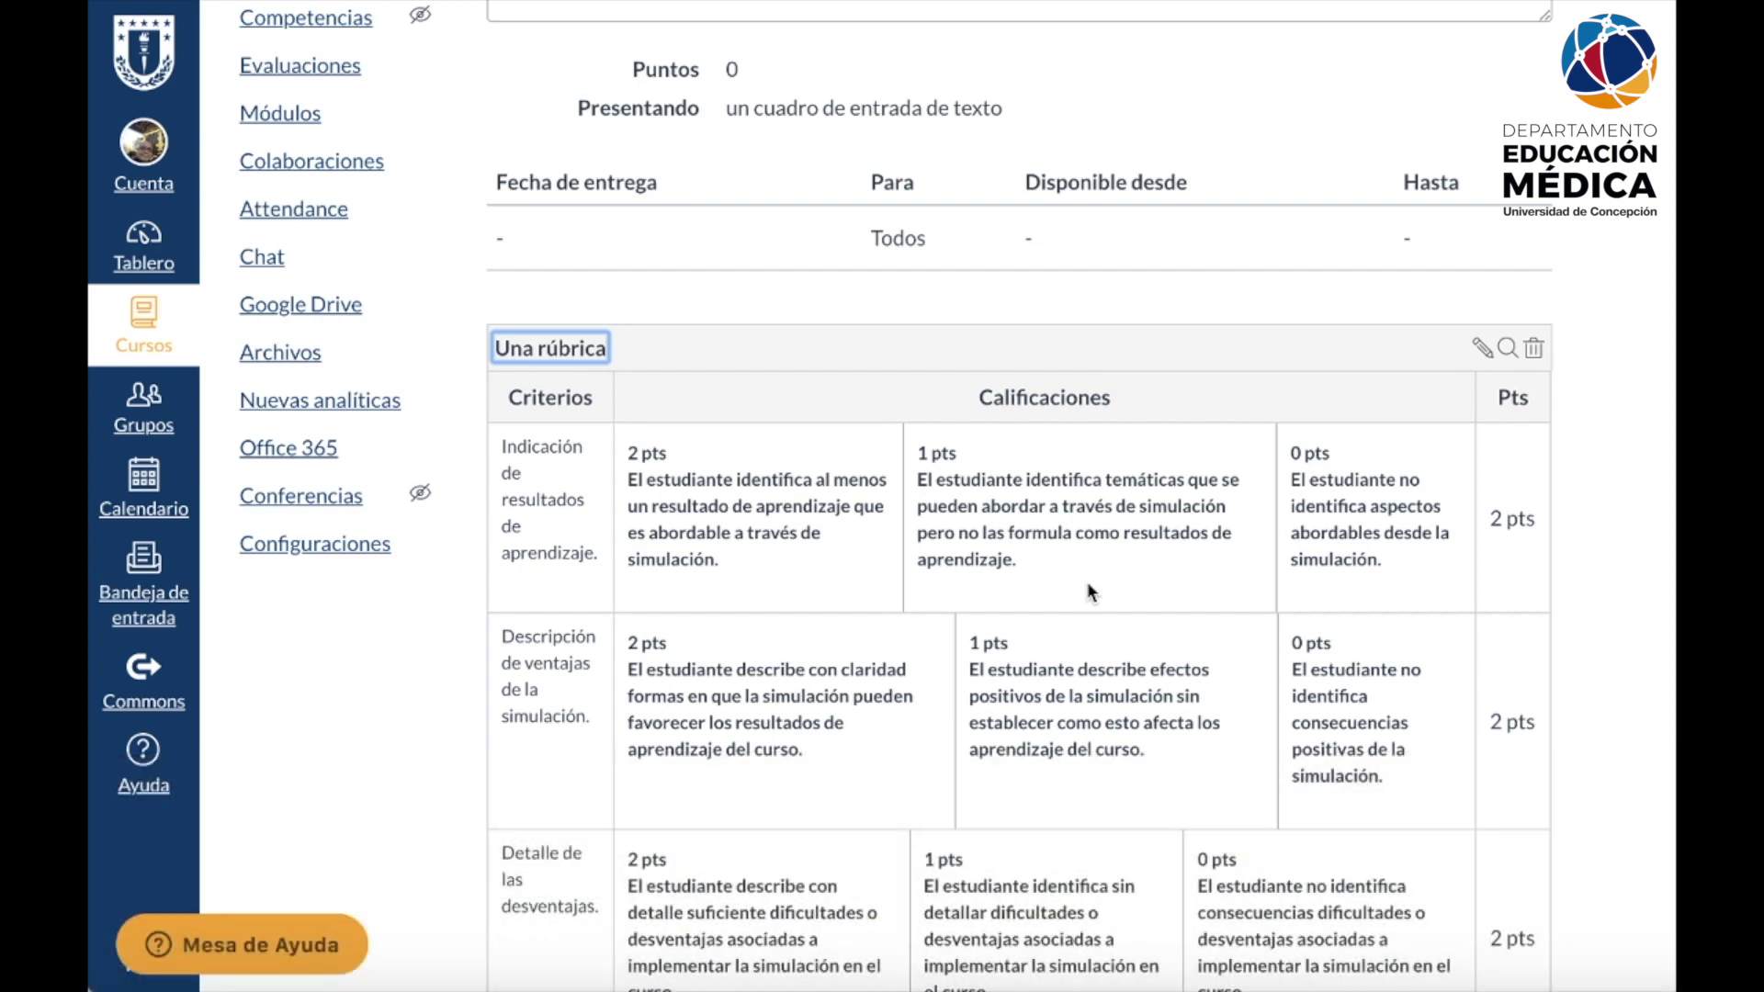
{"action": "scroll", "coordinate": [1088, 582], "scroll_direction": "up", "scroll_amount": 6}
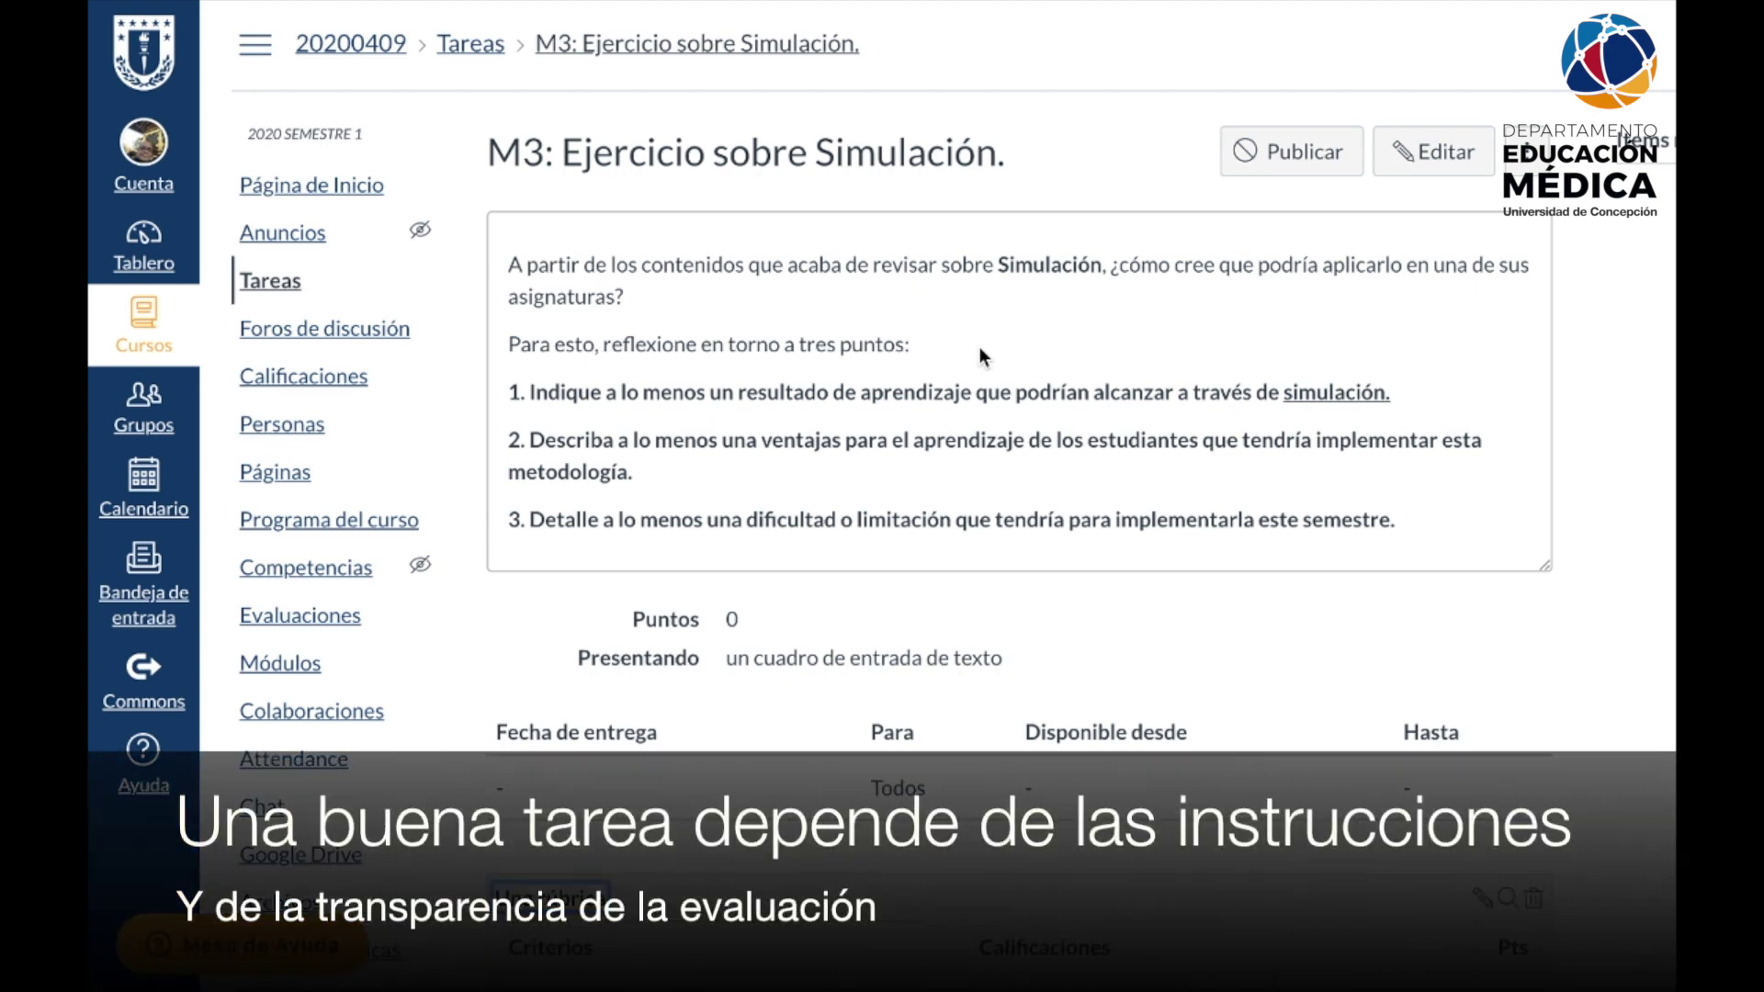
{"action": "scroll", "coordinate": [980, 345], "scroll_direction": "down", "scroll_amount": 6}
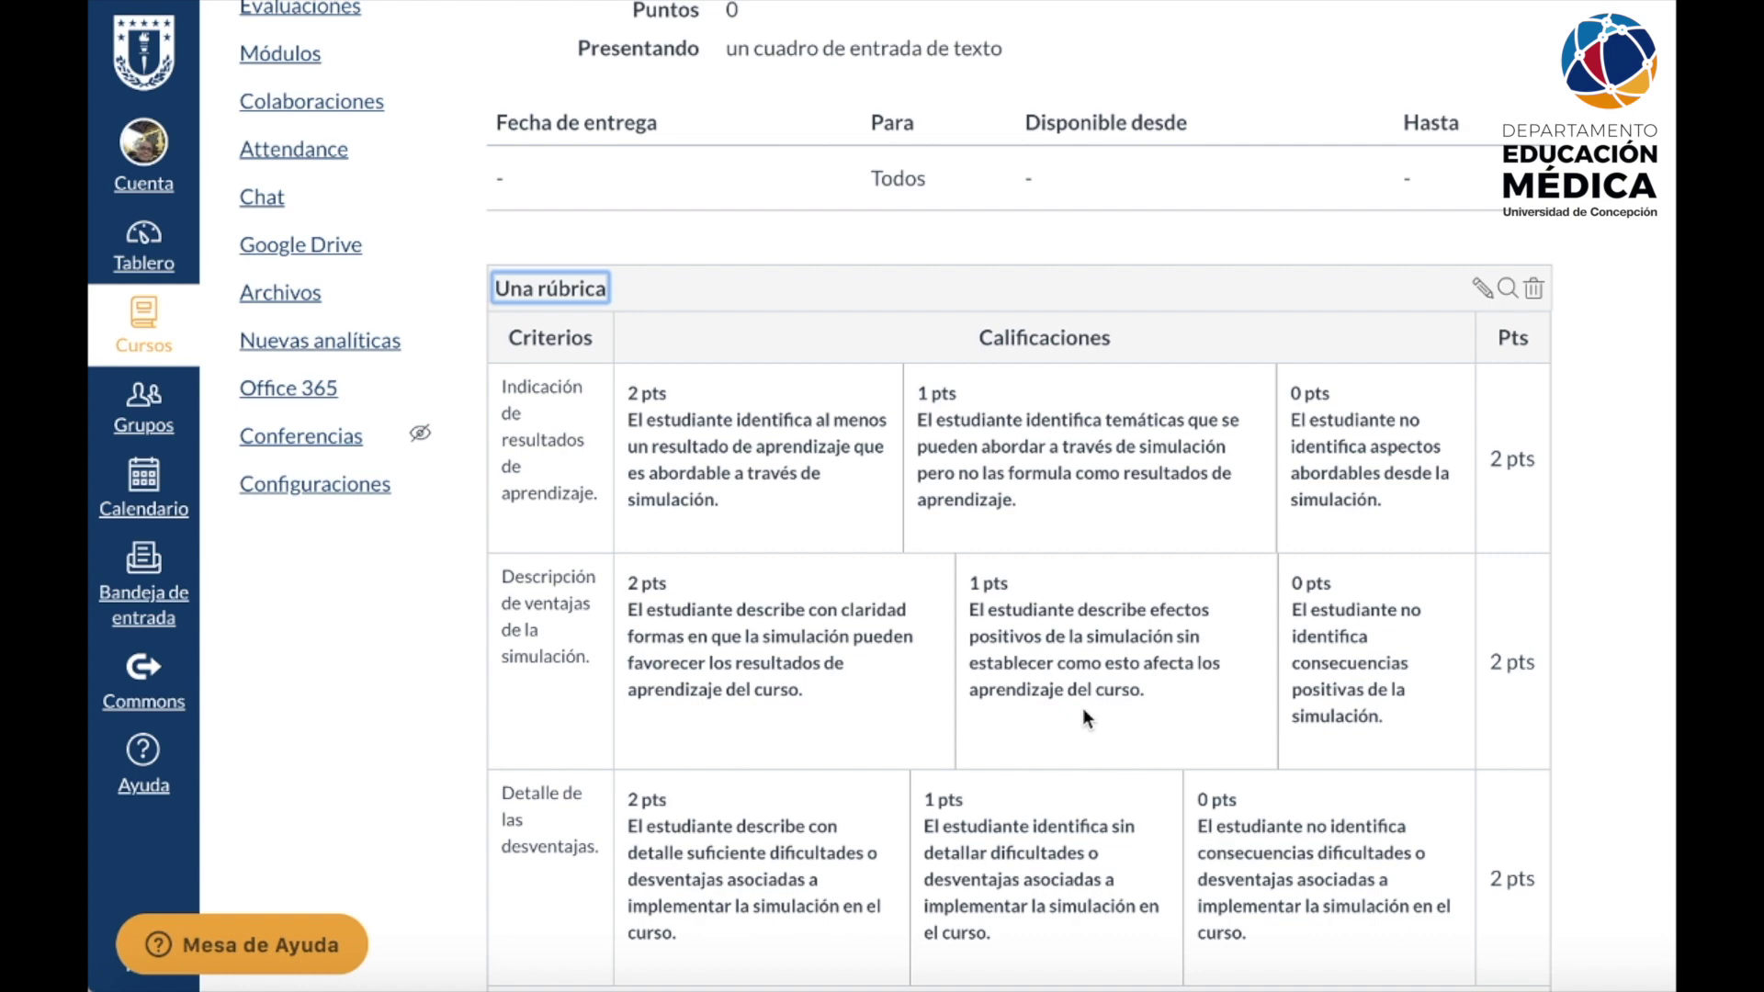
{"action": "scroll", "coordinate": [1181, 580], "scroll_direction": "down", "scroll_amount": 2}
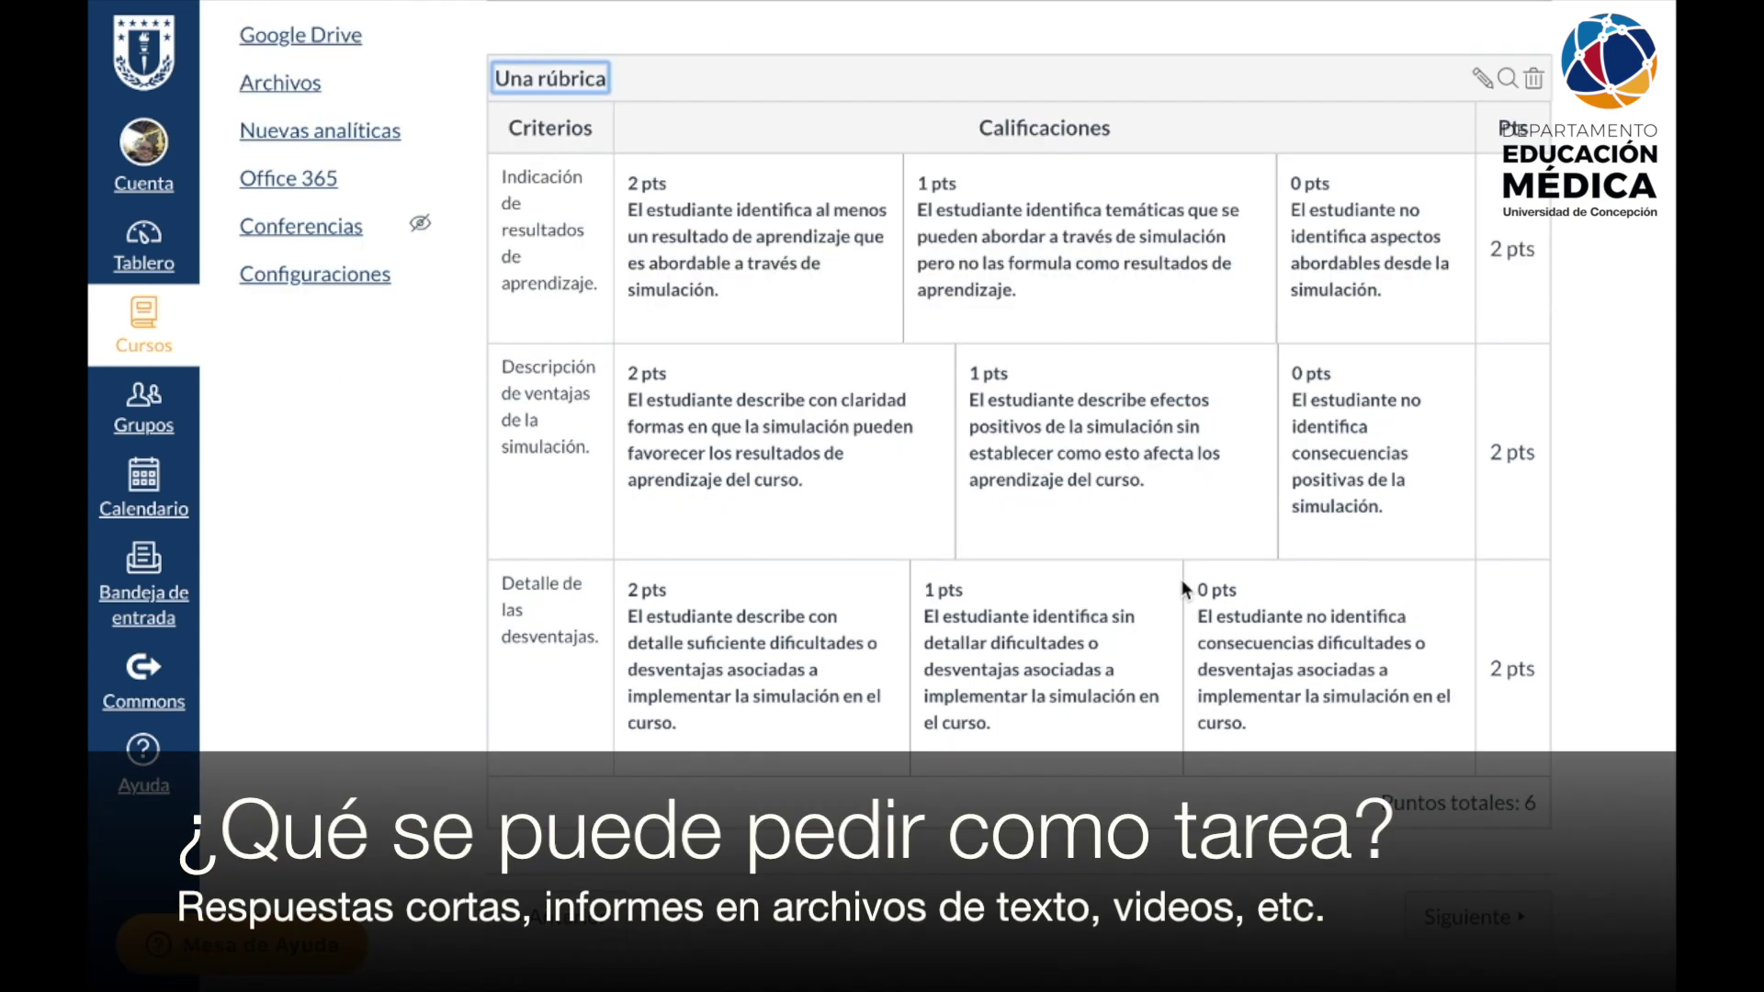